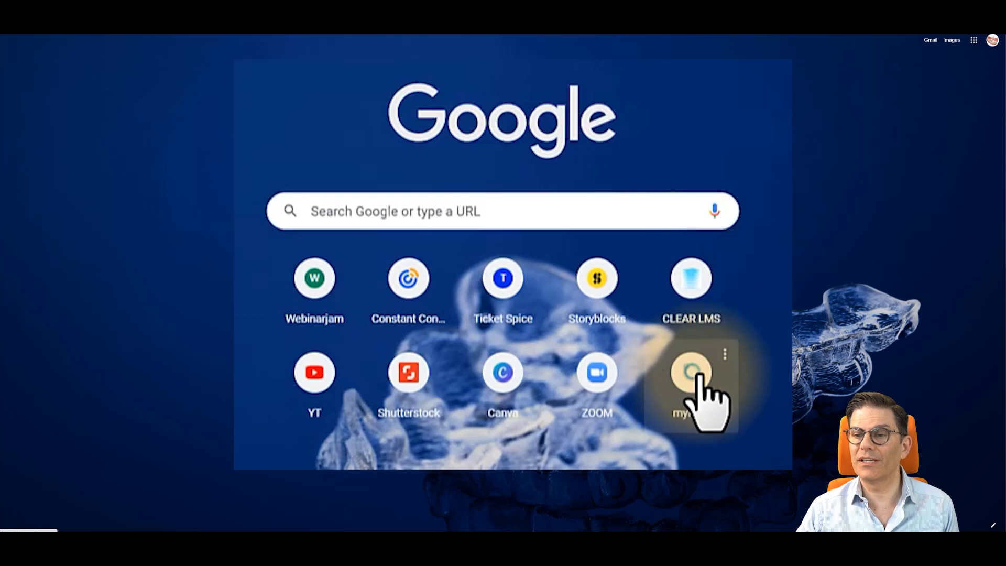
Step: Check the name and URL stored in the myitero shortcut
{"action": "left_click", "coordinate": [725, 354]}
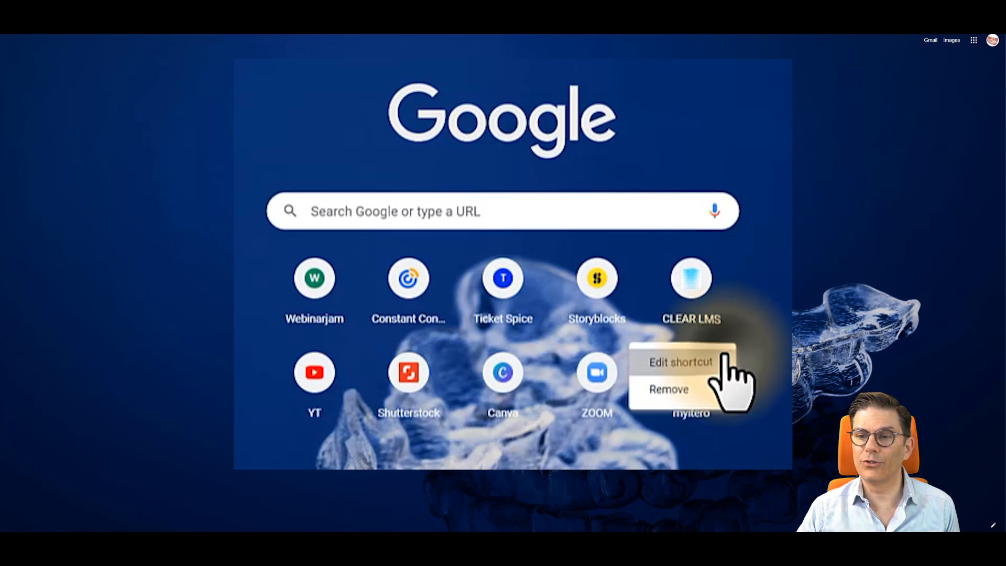
{"action": "left_click", "coordinate": [681, 362]}
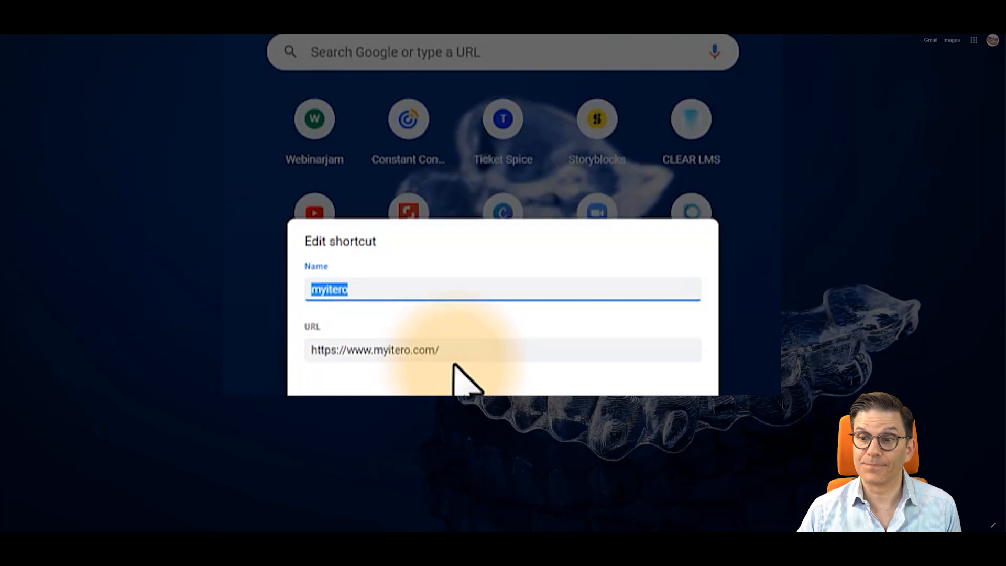
{"action": "left_click", "coordinate": [652, 385]}
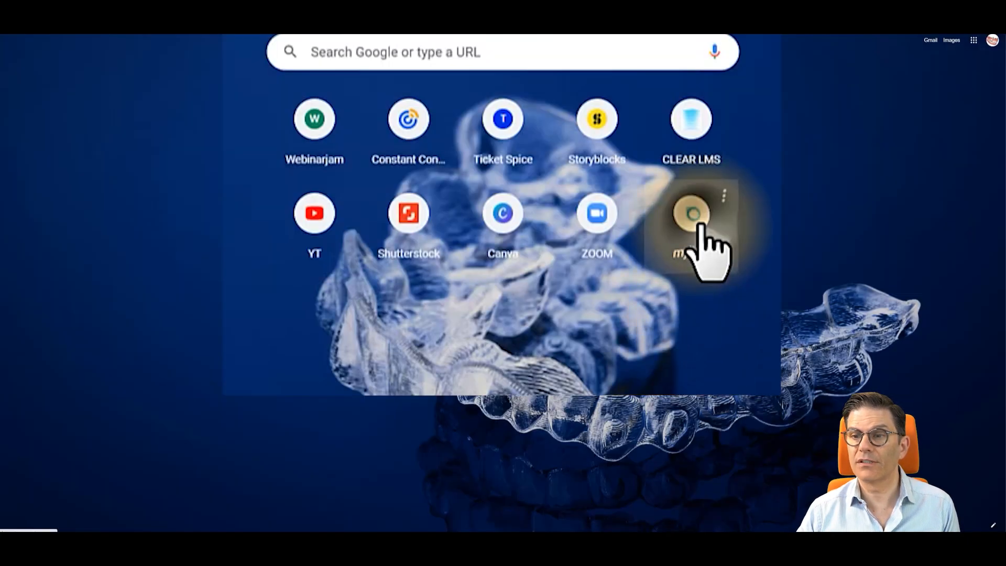
Step: Open the myitero site and log in with the credentials already filled in
{"action": "left_click", "coordinate": [699, 223]}
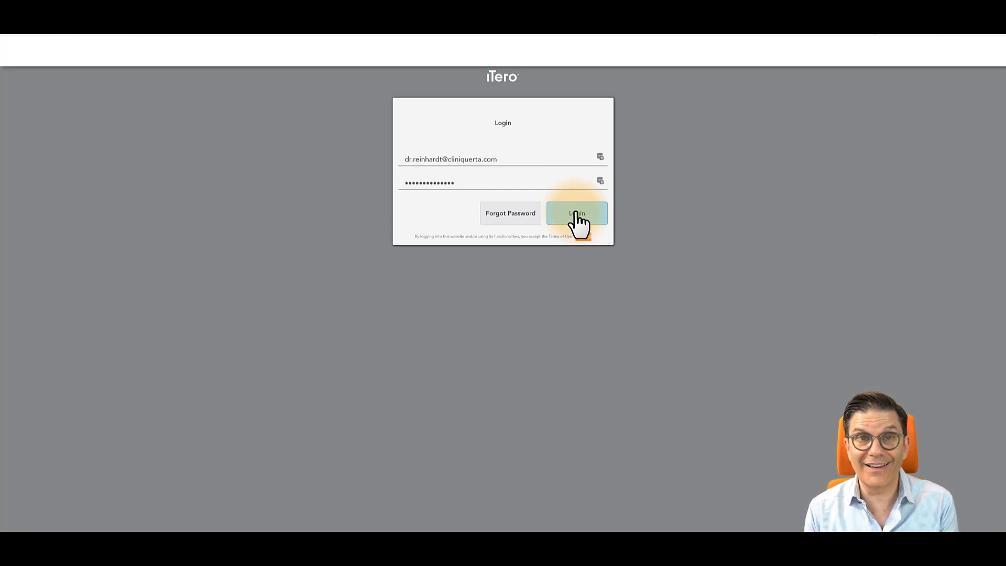
{"action": "left_click", "coordinate": [577, 215]}
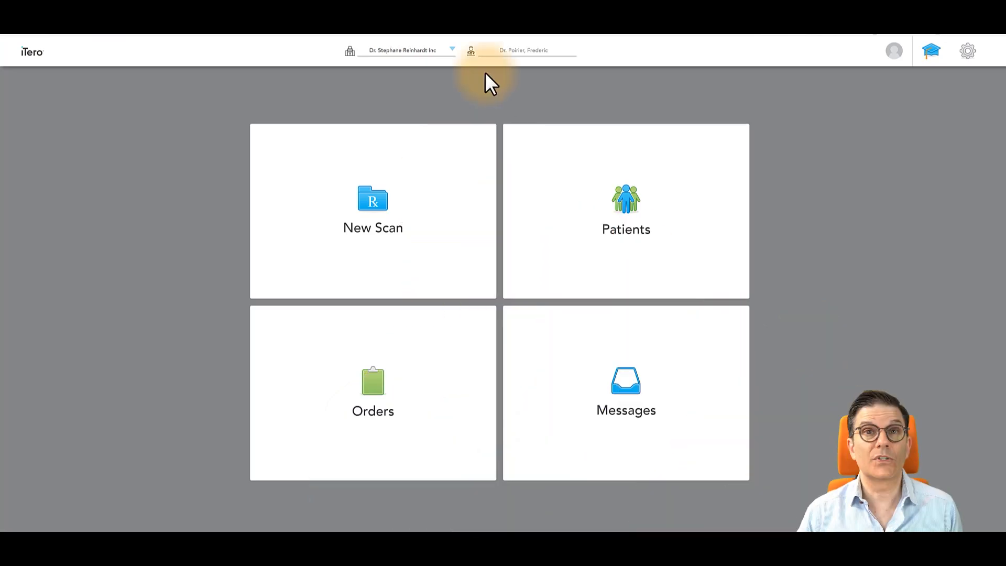
Step: Open the Patients list and browse through its entries
{"action": "left_click", "coordinate": [644, 202]}
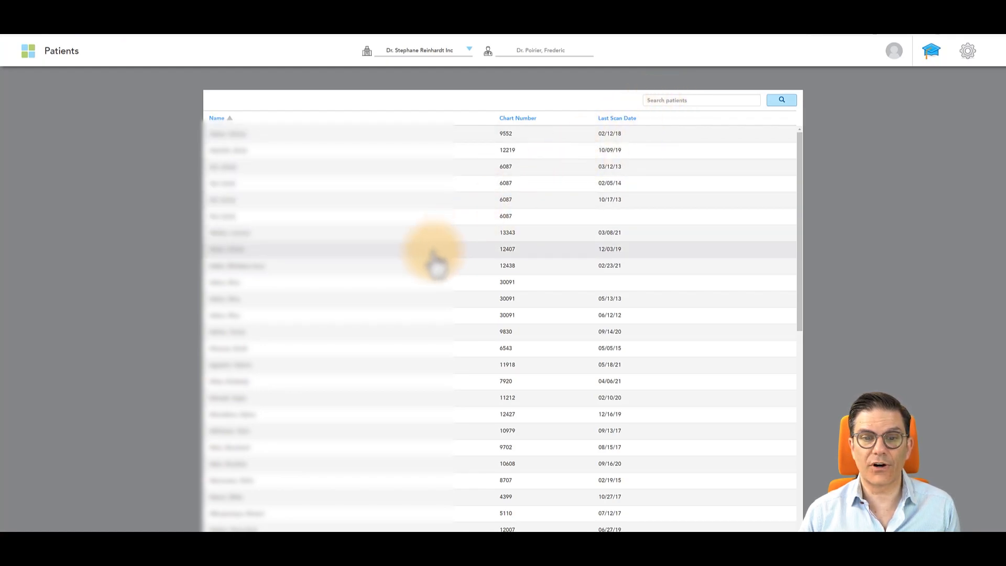
{"action": "scroll", "coordinate": [433, 257], "scroll_direction": "down", "scroll_amount": 15}
{"action": "scroll", "coordinate": [434, 257], "scroll_direction": "down", "scroll_amount": 15}
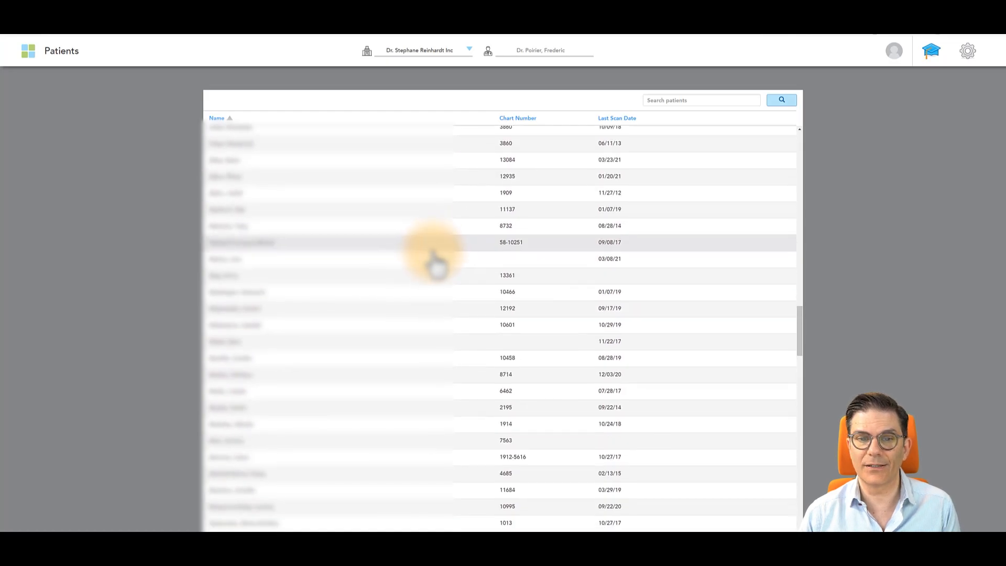
{"action": "scroll", "coordinate": [433, 257], "scroll_direction": "up", "scroll_amount": 5}
{"action": "scroll", "coordinate": [435, 261], "scroll_direction": "up", "scroll_amount": 15}
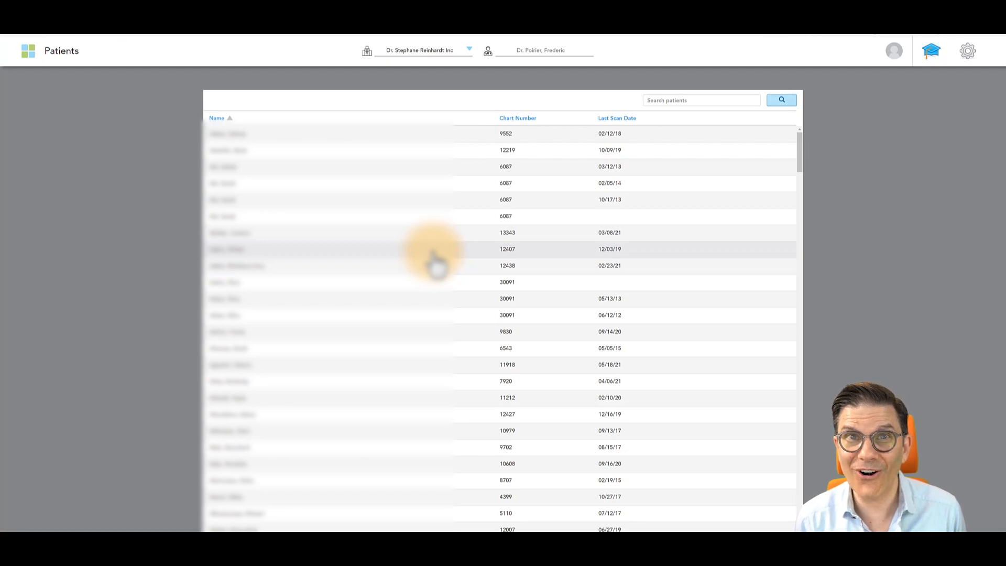
Step: Search the patient list by the patient's last name and open the matching patient record
{"action": "left_click", "coordinate": [683, 100]}
{"action": "type", "text": "blajan"}
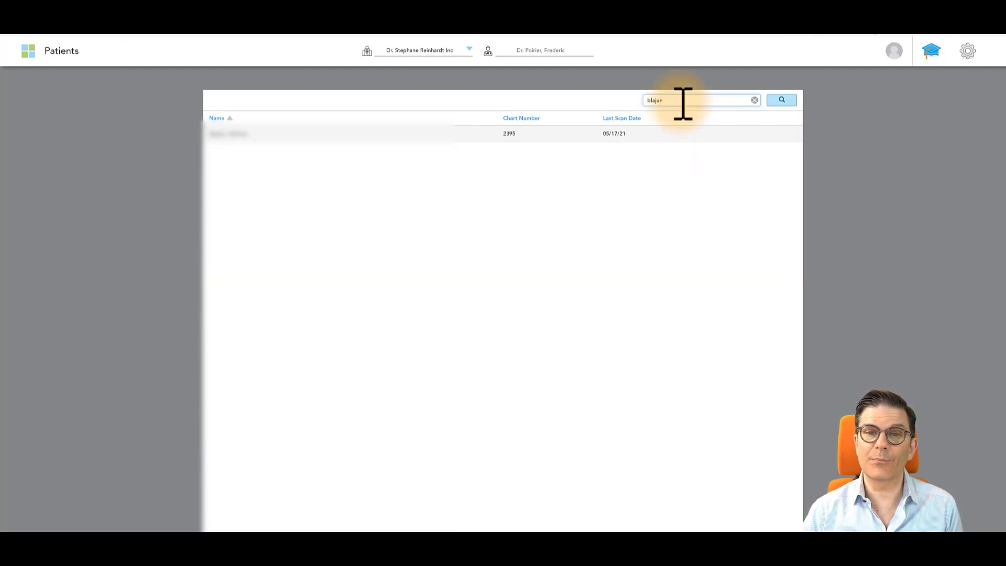
{"action": "left_click", "coordinate": [262, 134]}
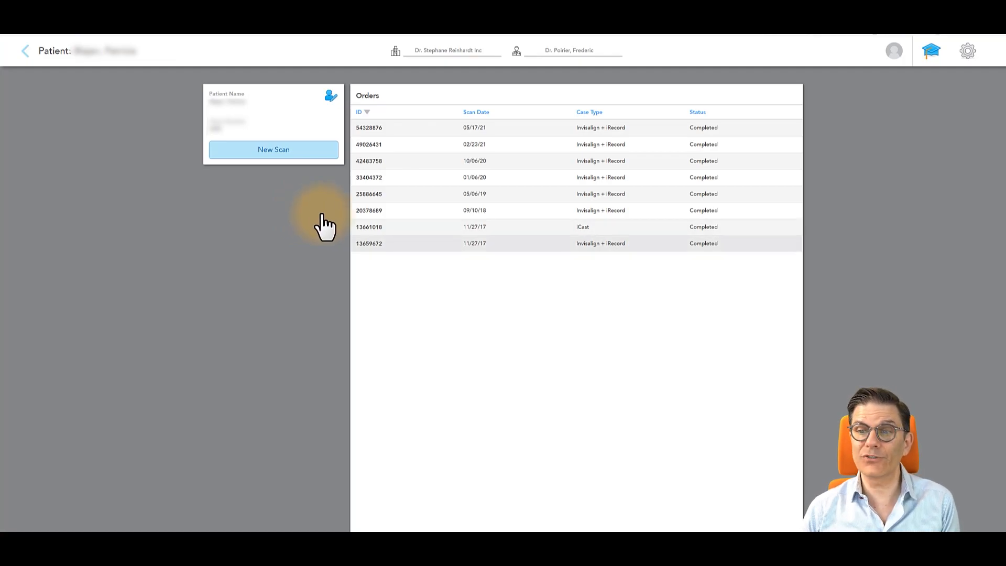
Step: Launch the Invisalign Outcome Simulator for the 11/27/17 Invisalign + iRecord order and stop its countdown to allow axis adjustment
{"action": "left_click", "coordinate": [484, 244]}
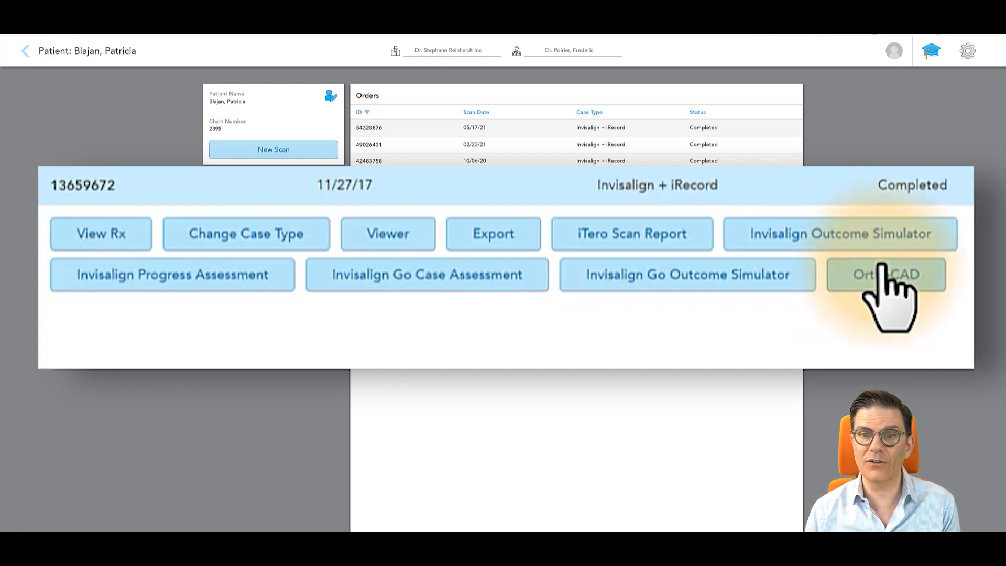
{"action": "left_click", "coordinate": [841, 242]}
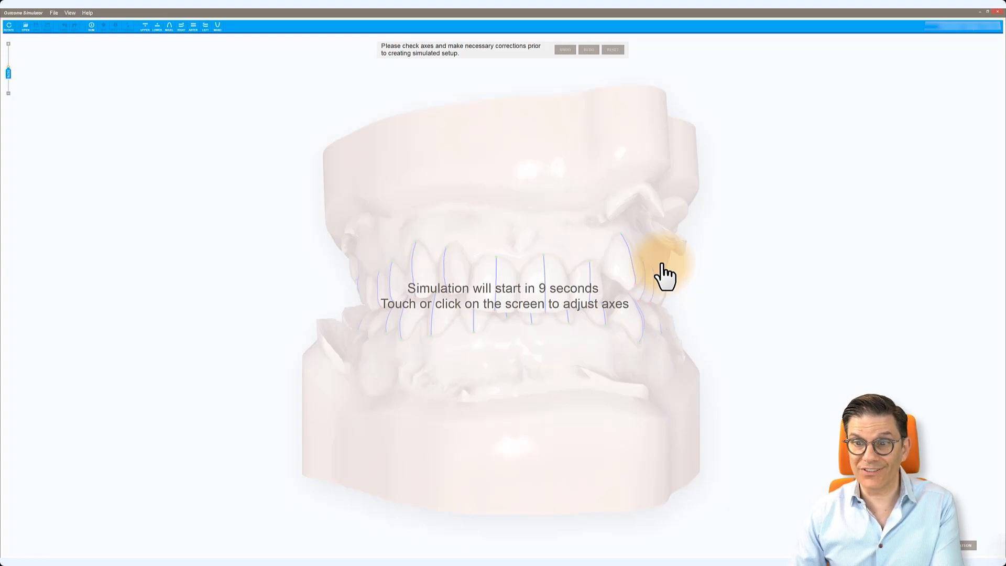
{"action": "left_click", "coordinate": [506, 431]}
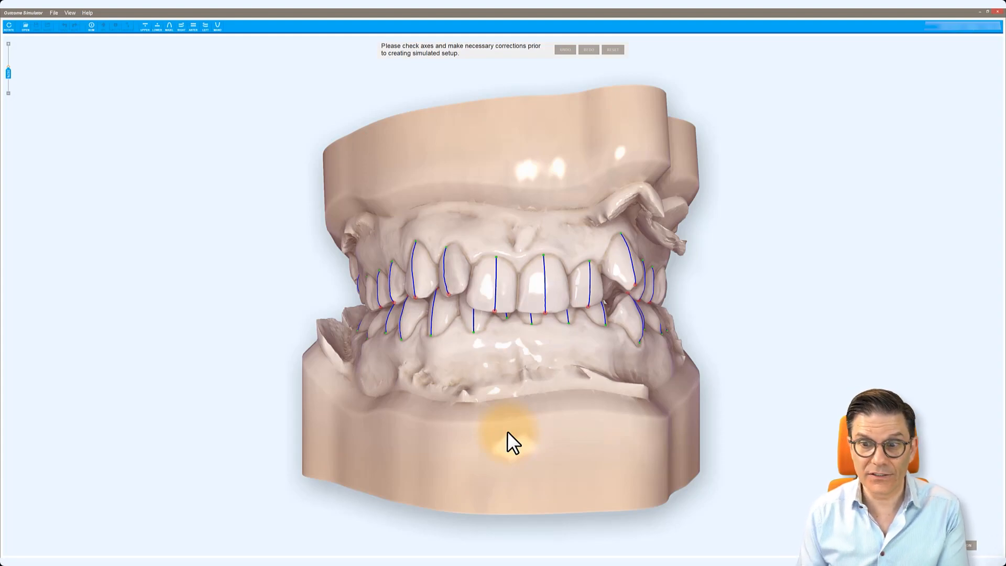
Step: Examine the tooth axes on the full bite model and on the isolated lower arch from several angles
{"action": "left_click_drag", "start_coordinate": [426, 354], "coordinate": [511, 351]}
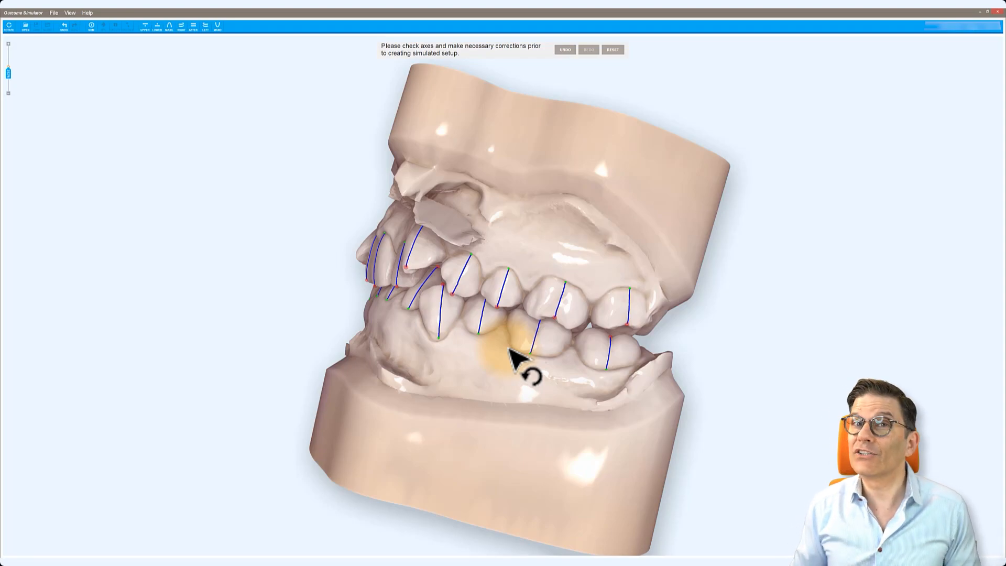
{"action": "left_click_drag", "start_coordinate": [509, 349], "coordinate": [490, 226]}
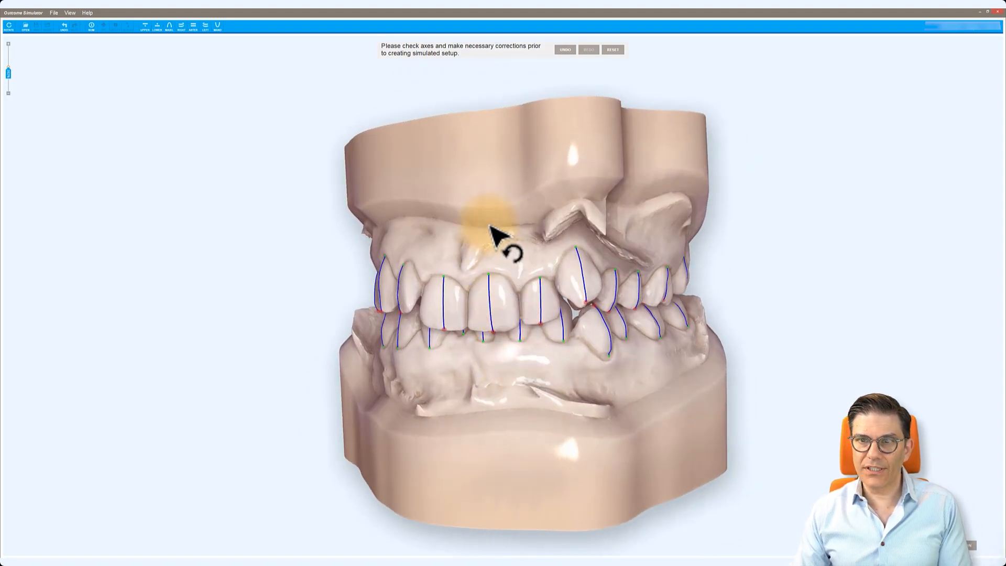
{"action": "left_click", "coordinate": [216, 25]}
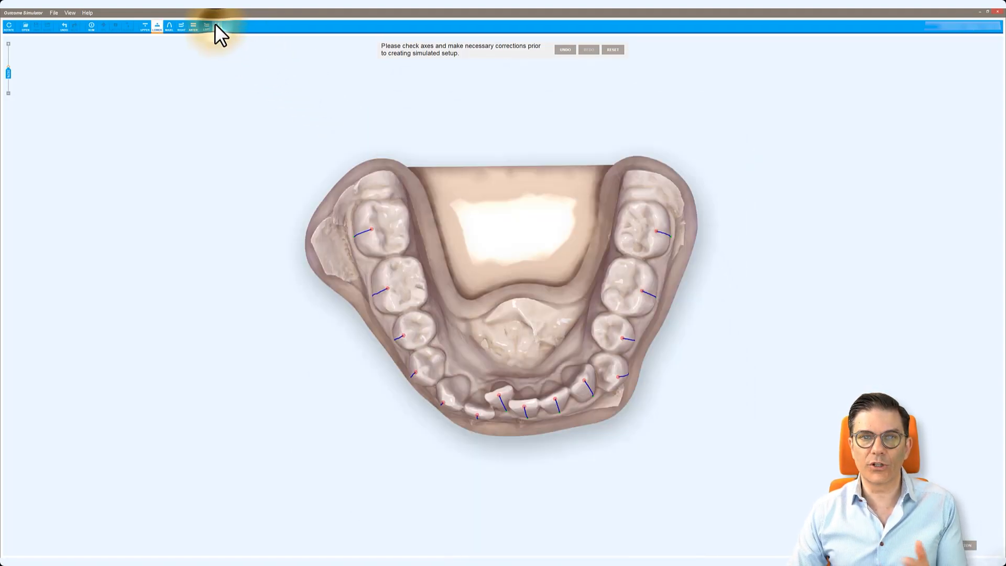
{"action": "left_click_drag", "start_coordinate": [513, 346], "coordinate": [546, 354]}
{"action": "scroll", "coordinate": [519, 384], "scroll_direction": "up", "scroll_amount": 5}
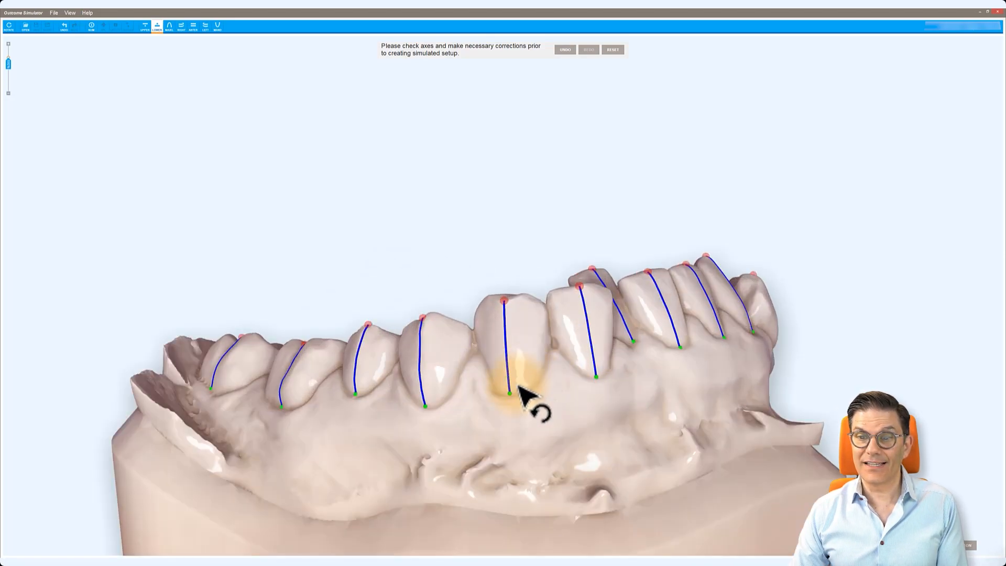
{"action": "left_click_drag", "start_coordinate": [484, 427], "coordinate": [504, 393]}
{"action": "left_click_drag", "start_coordinate": [473, 345], "coordinate": [489, 187]}
{"action": "scroll", "coordinate": [489, 189], "scroll_direction": "down", "scroll_amount": 5}
{"action": "left_click_drag", "start_coordinate": [467, 341], "coordinate": [565, 386]}
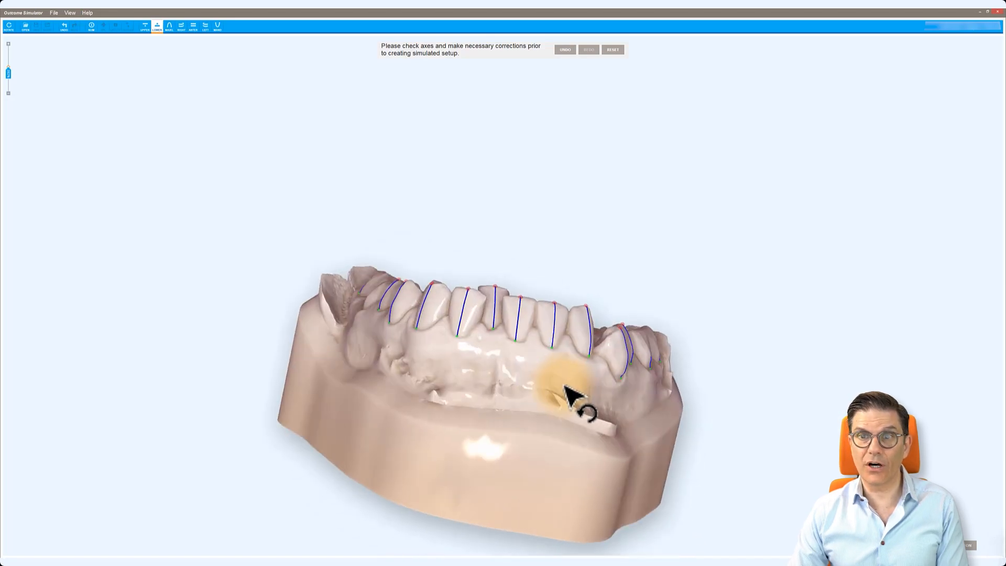
Step: Isolate the upper arch and examine its tooth axes from both sides and the front
{"action": "left_click", "coordinate": [145, 26]}
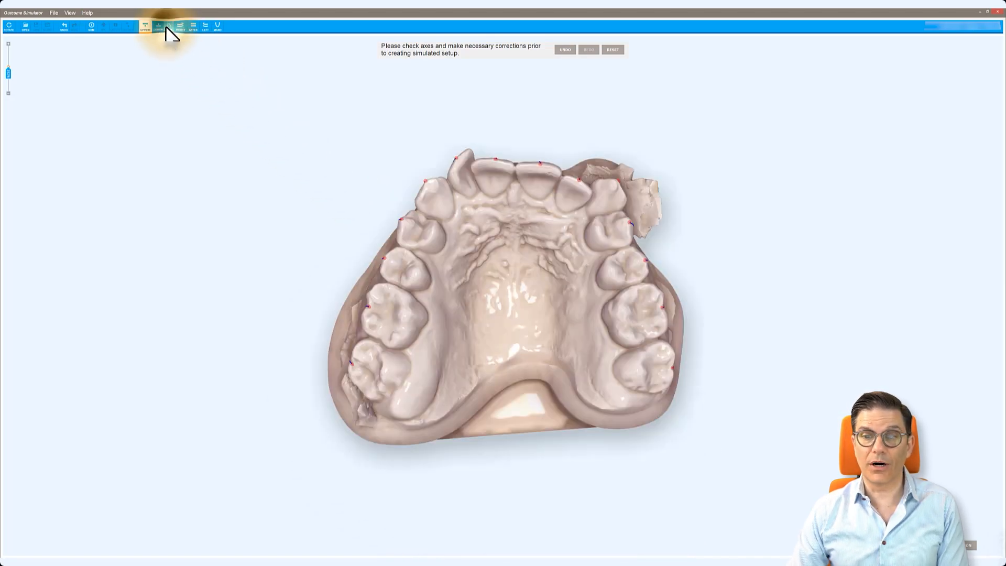
{"action": "left_click_drag", "start_coordinate": [461, 178], "coordinate": [528, 254]}
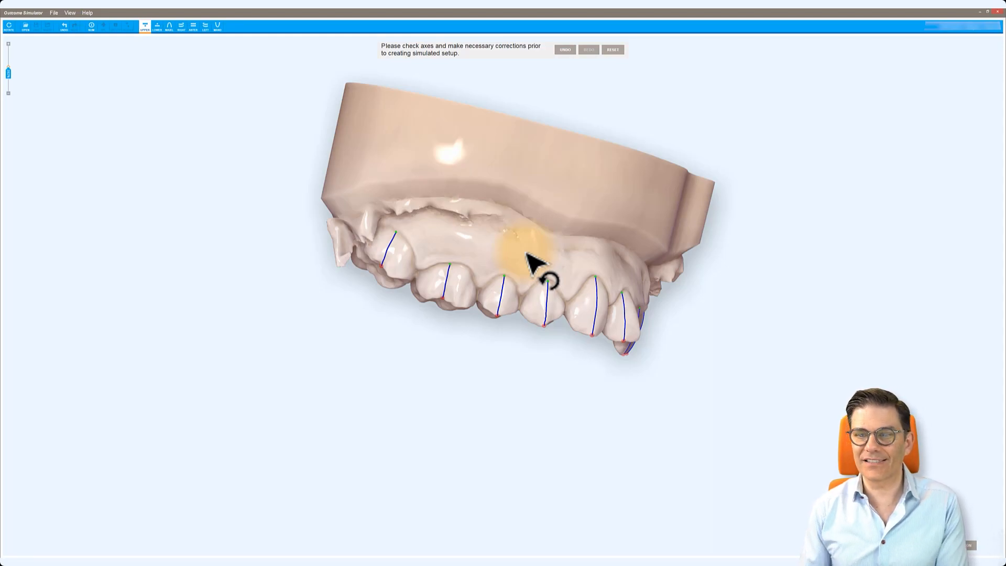
{"action": "left_click_drag", "start_coordinate": [530, 251], "coordinate": [497, 356]}
{"action": "scroll", "coordinate": [518, 332], "scroll_direction": "up", "scroll_amount": 3}
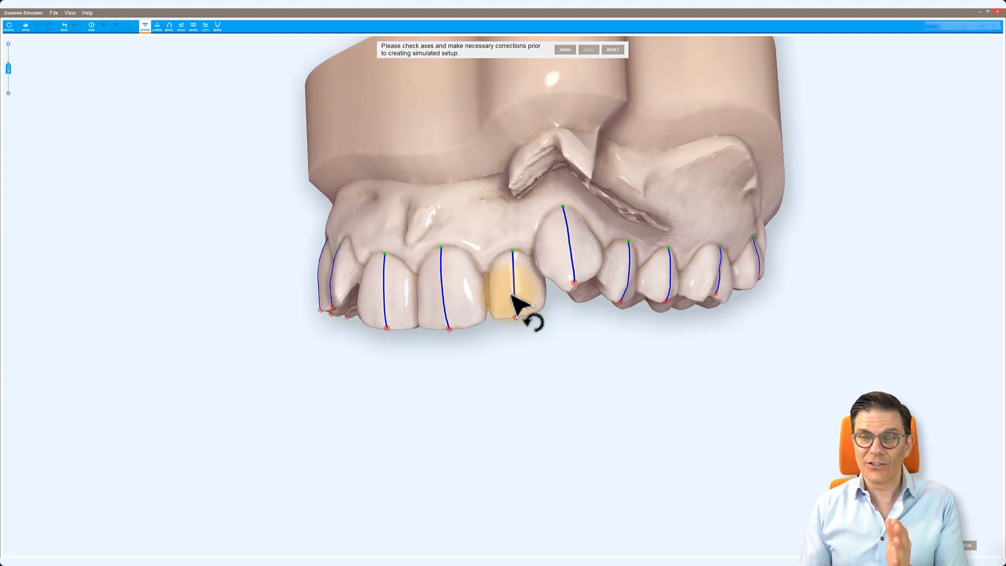
{"action": "left_click_drag", "start_coordinate": [512, 295], "coordinate": [499, 330]}
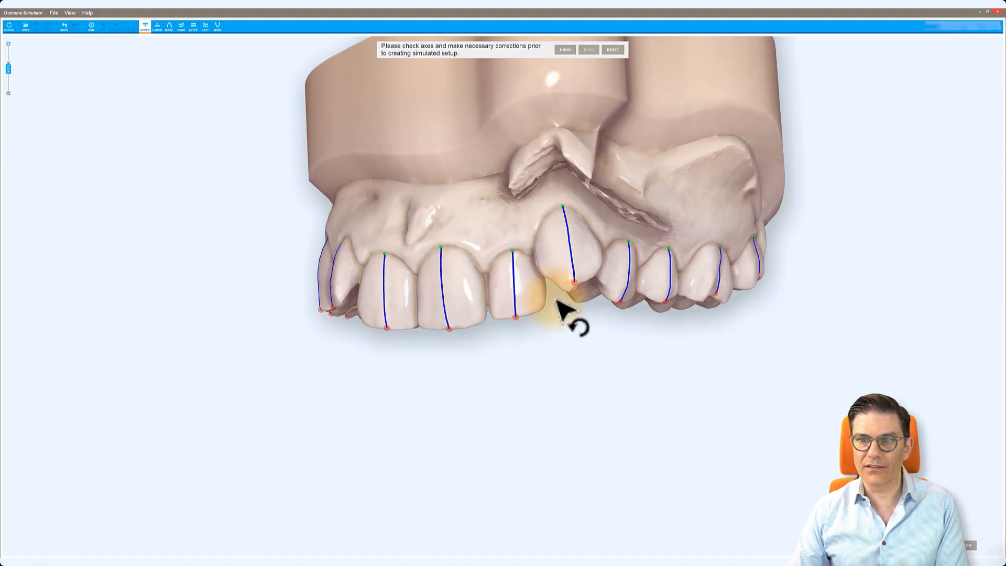
Step: Reposition the incisal and gum-line end points of the upper left lateral incisor's axis
{"action": "scroll", "coordinate": [561, 303], "scroll_direction": "up", "scroll_amount": 2}
{"action": "scroll", "coordinate": [561, 310], "scroll_direction": "up", "scroll_amount": 2}
{"action": "scroll", "coordinate": [588, 288], "scroll_direction": "down", "scroll_amount": 2}
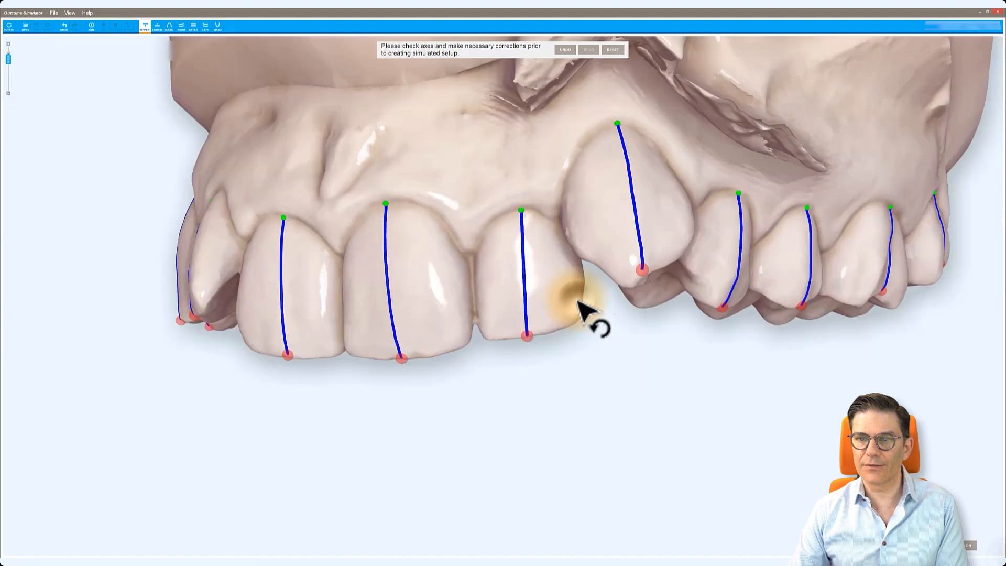
{"action": "left_click_drag", "start_coordinate": [577, 300], "coordinate": [565, 308]}
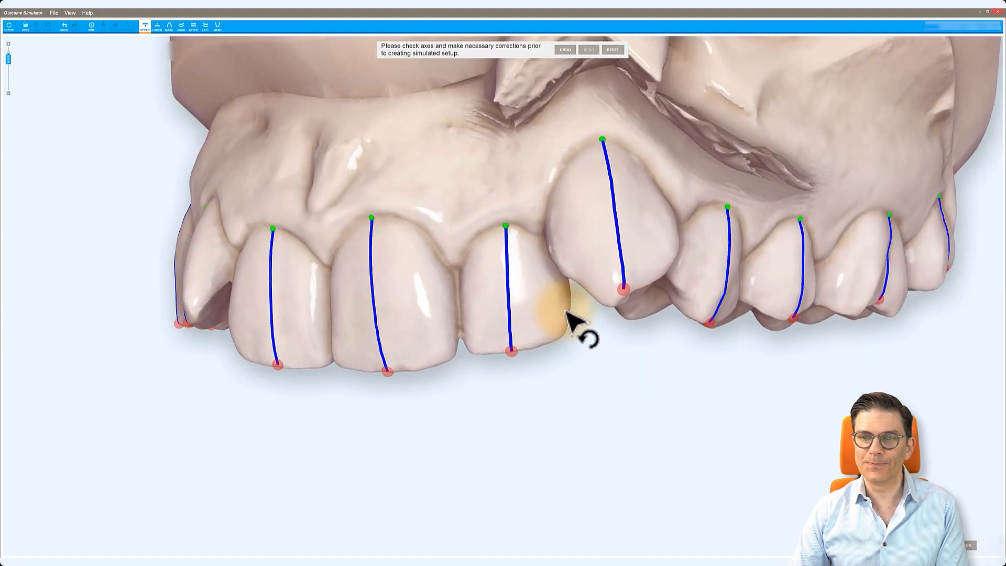
{"action": "left_click", "coordinate": [510, 351]}
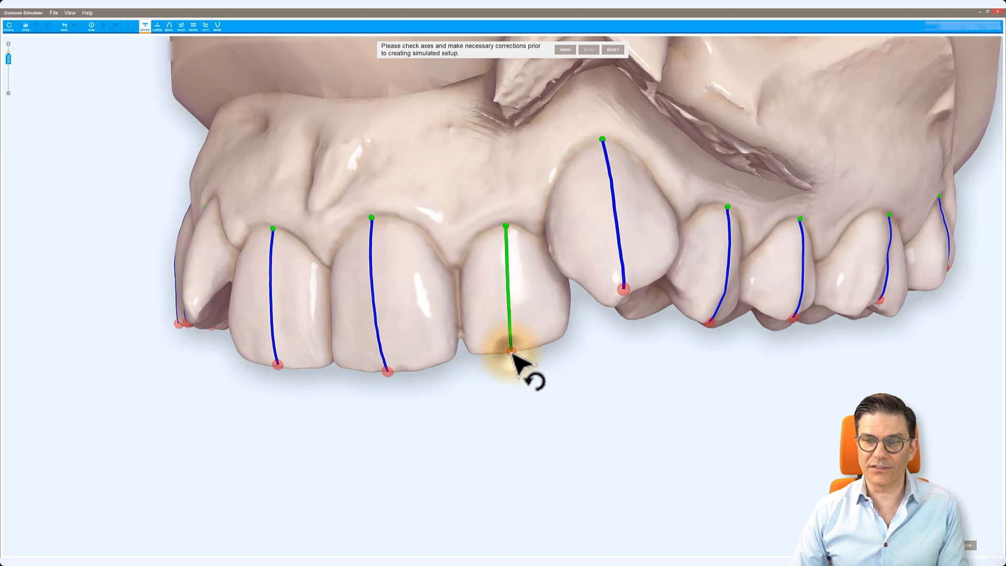
{"action": "left_click_drag", "start_coordinate": [512, 352], "coordinate": [481, 354]}
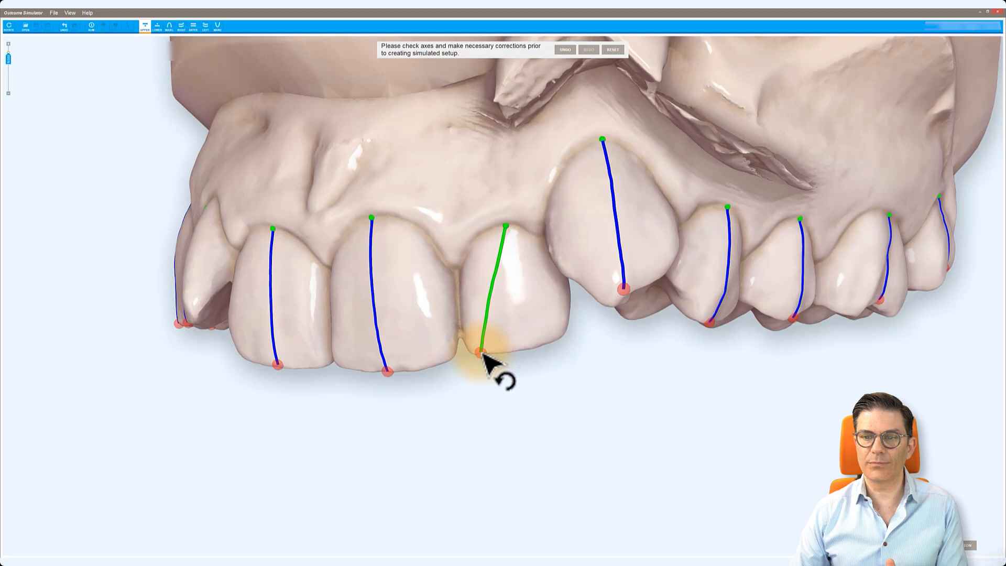
{"action": "mouse_move", "coordinate": [505, 226]}
{"action": "left_mouse_down"}
{"action": "mouse_move", "coordinate": [471, 252]}
{"action": "mouse_move", "coordinate": [534, 238]}
{"action": "mouse_move", "coordinate": [501, 226]}
{"action": "left_mouse_up"}
{"action": "left_click_drag", "start_coordinate": [480, 352], "coordinate": [517, 351]}
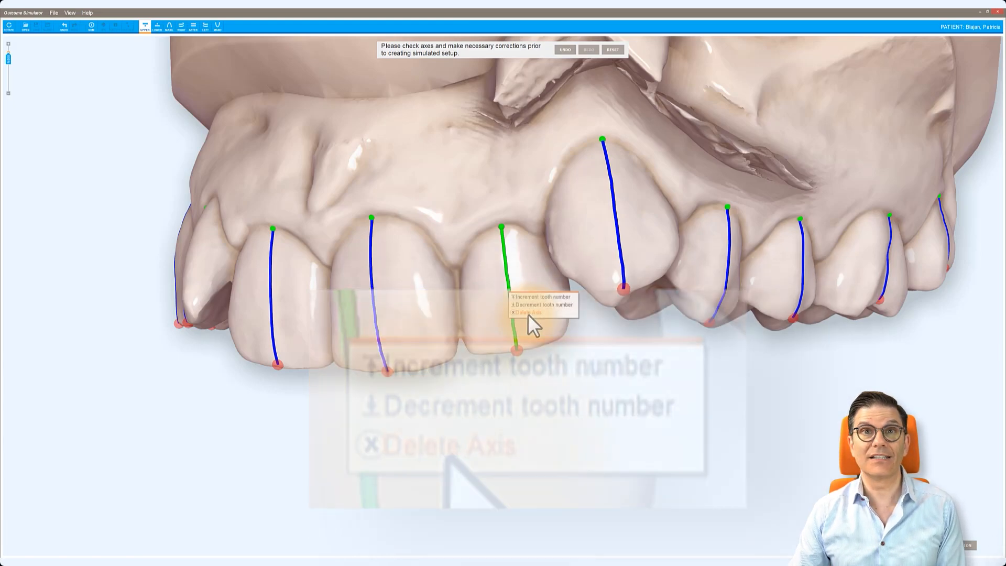
Step: Delete the upper left lateral incisor's axis and redraw it with new axis points at the gum line and the incisal edge
{"action": "left_click", "coordinate": [527, 313]}
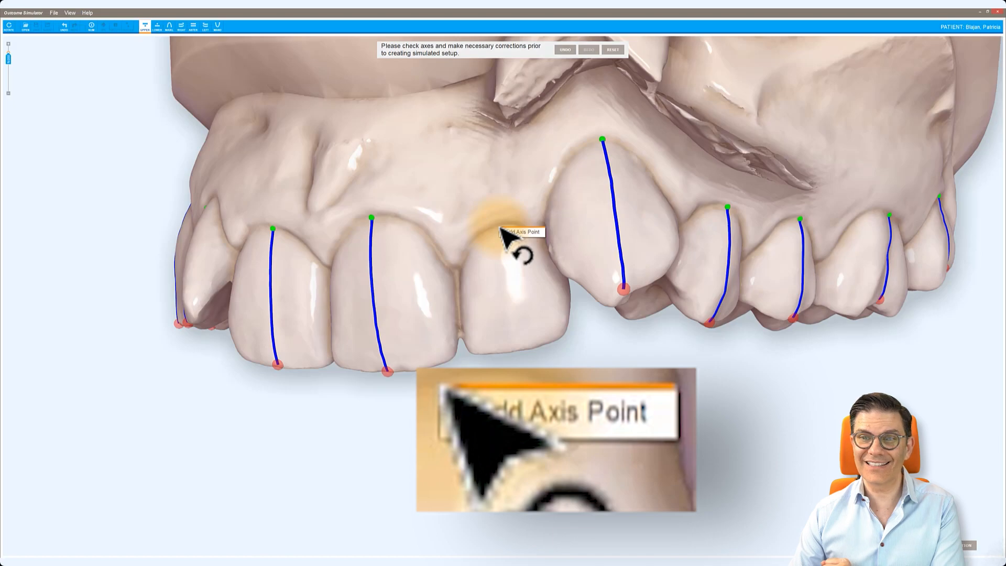
{"action": "left_click", "coordinate": [499, 228]}
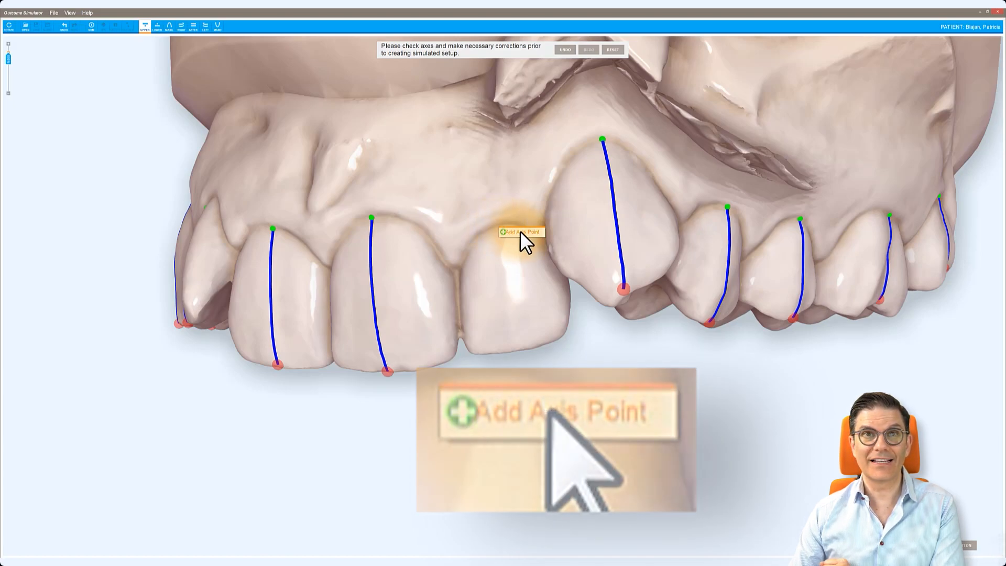
{"action": "left_click", "coordinate": [519, 232]}
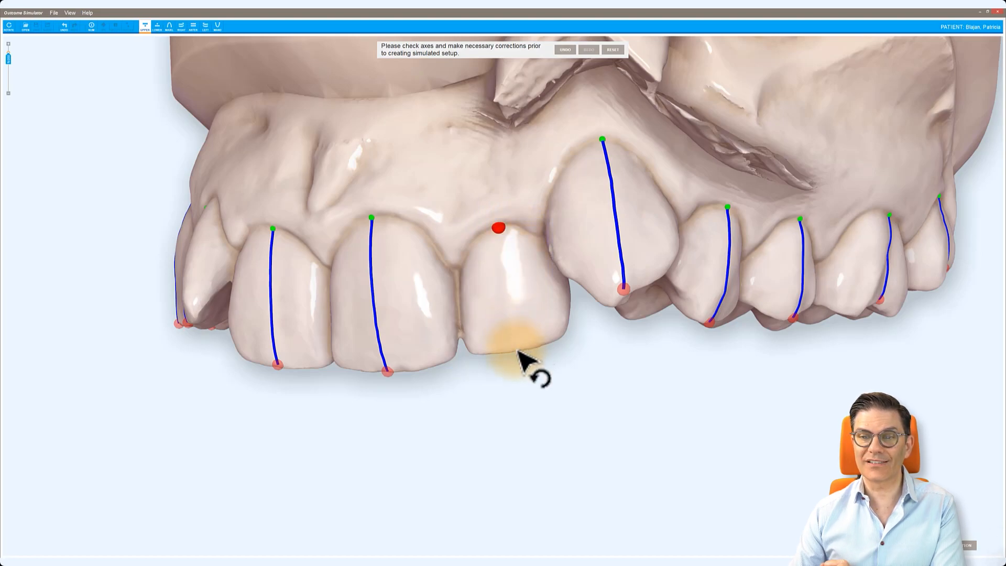
{"action": "right_click", "coordinate": [517, 350]}
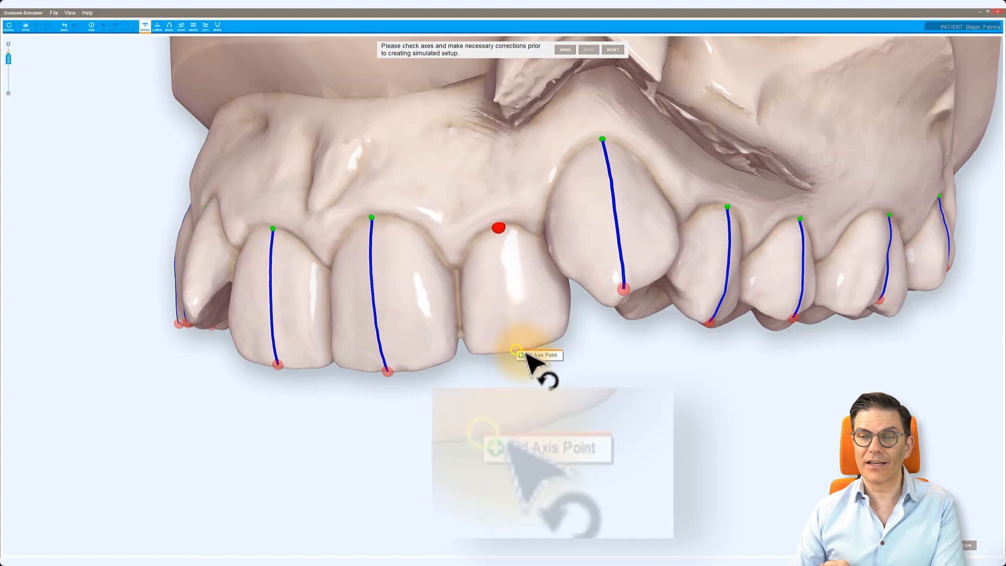
{"action": "left_click", "coordinate": [536, 356]}
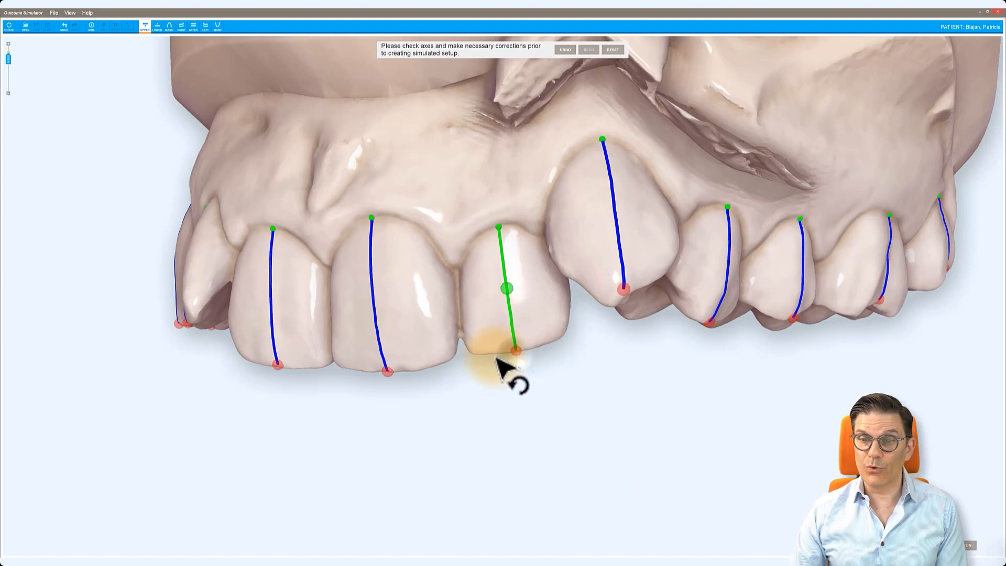
{"action": "mouse_move", "coordinate": [515, 350]}
{"action": "left_mouse_down"}
{"action": "mouse_move", "coordinate": [466, 350]}
{"action": "mouse_move", "coordinate": [537, 341]}
{"action": "mouse_move", "coordinate": [517, 348]}
{"action": "left_mouse_up"}
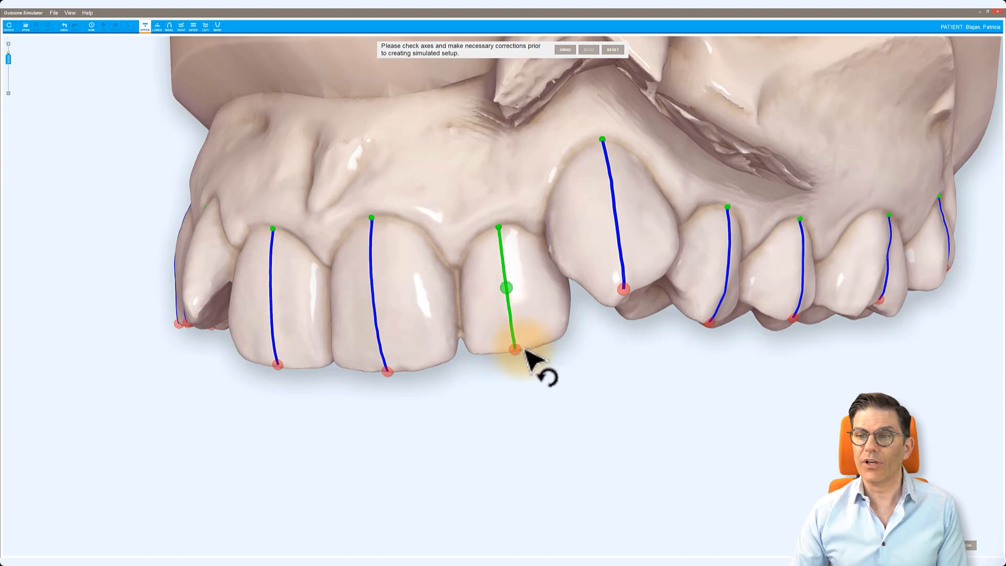
Step: Move the lower end point of the upper left canine's axis onto the cusp tip
{"action": "left_click_drag", "start_coordinate": [592, 344], "coordinate": [542, 353]}
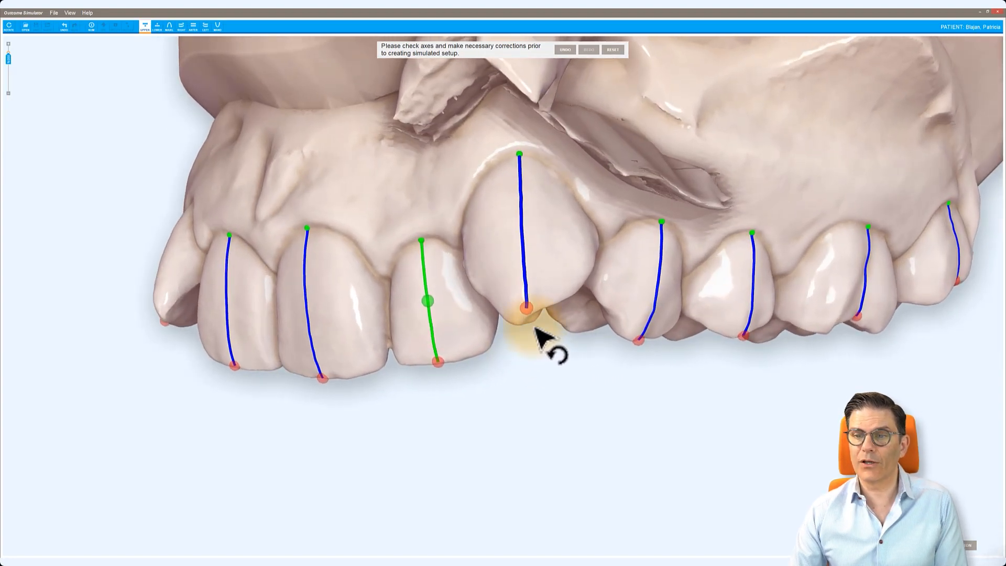
{"action": "left_click_drag", "start_coordinate": [527, 309], "coordinate": [520, 319]}
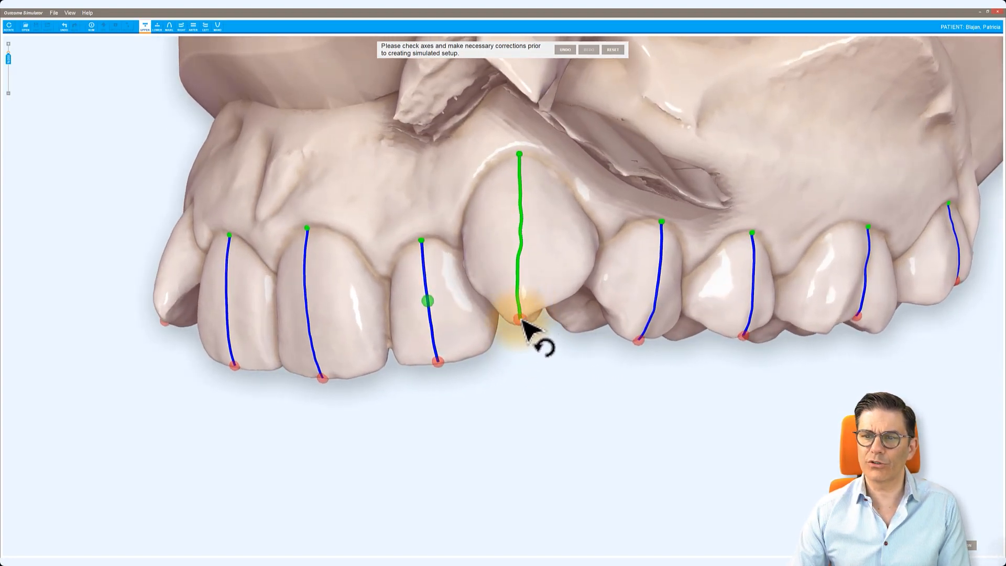
Step: Check the corrected axes on the upper arch and on both arches from the front, and create the simulation
{"action": "left_click_drag", "start_coordinate": [597, 354], "coordinate": [671, 354]}
{"action": "scroll", "coordinate": [622, 332], "scroll_direction": "down", "scroll_amount": 5}
{"action": "left_click_drag", "start_coordinate": [435, 231], "coordinate": [404, 399]}
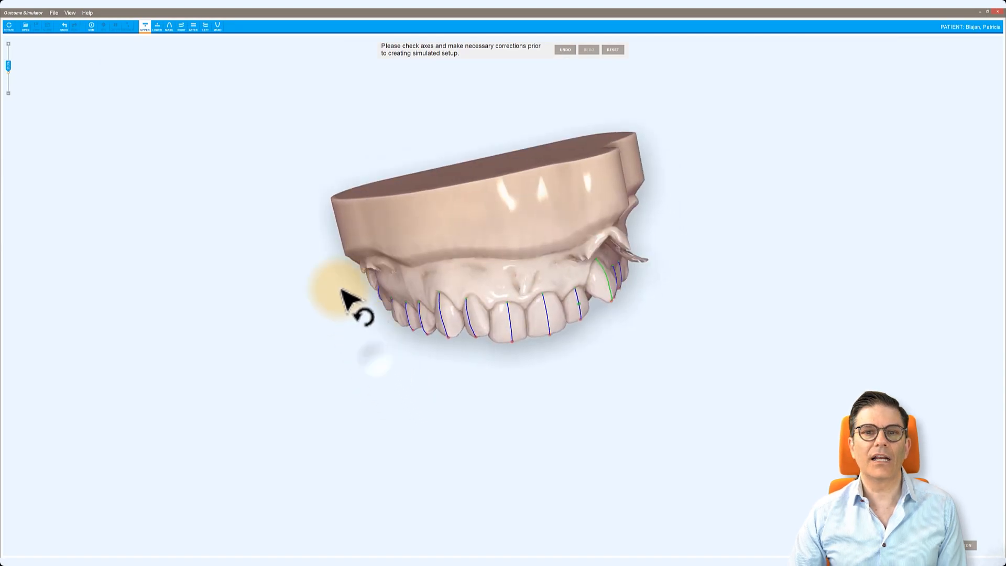
{"action": "left_click", "coordinate": [193, 26]}
{"action": "left_click_drag", "start_coordinate": [505, 348], "coordinate": [465, 52]}
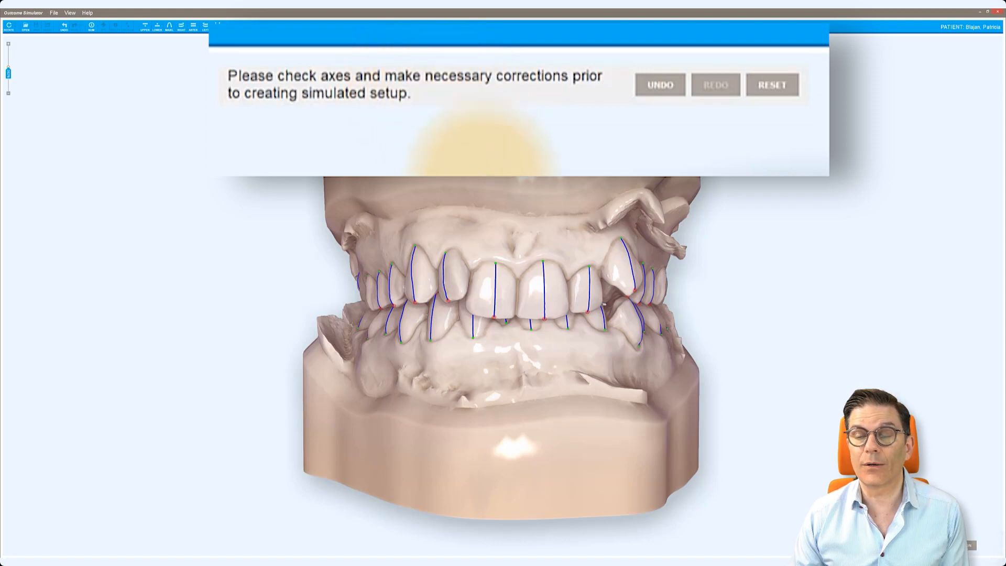
{"action": "left_click_drag", "start_coordinate": [541, 179], "coordinate": [548, 170]}
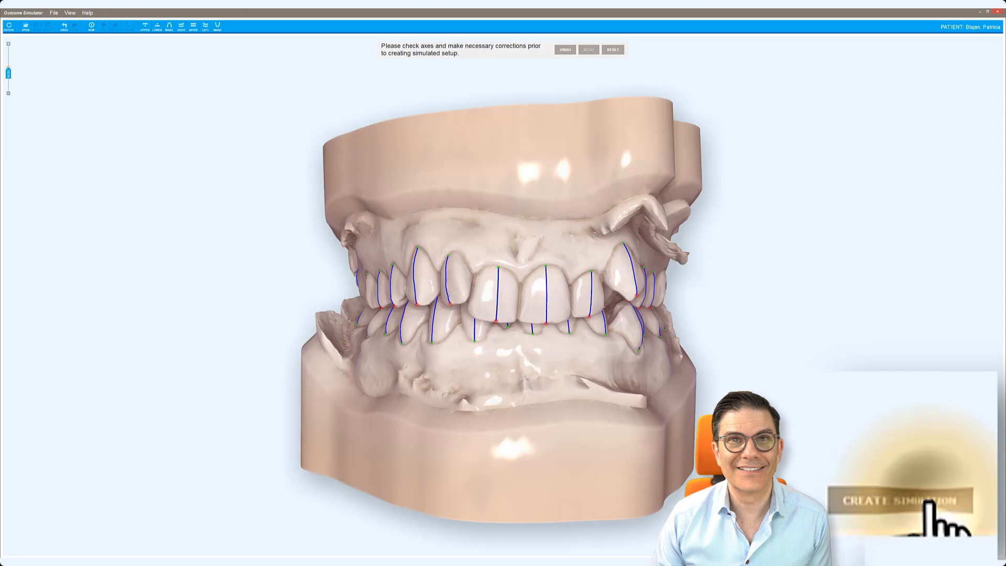
{"action": "left_click", "coordinate": [953, 547]}
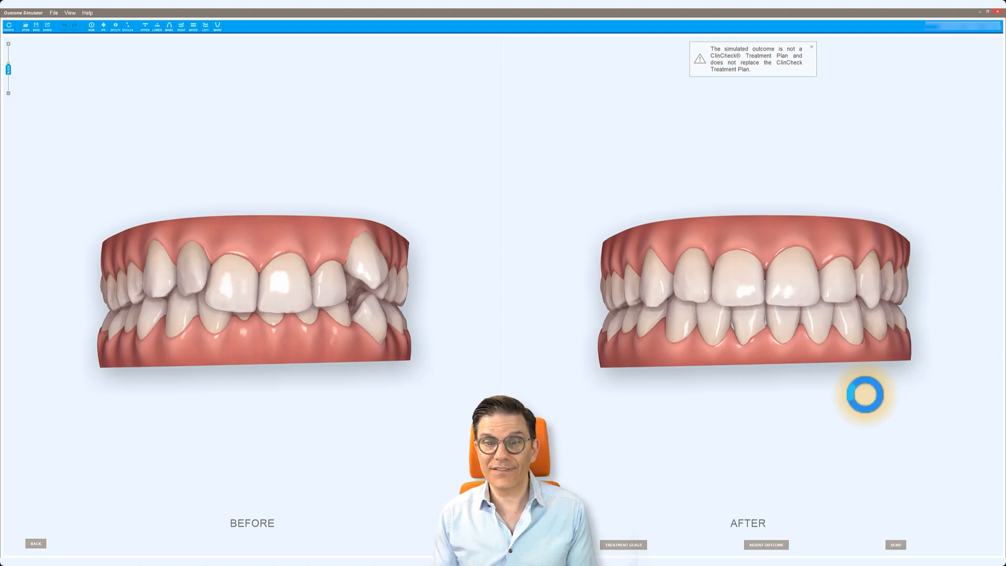
Step: Compare the before and after models from the front, and the isolated lower arch from above, the side and the front
{"action": "left_click_drag", "start_coordinate": [241, 295], "coordinate": [215, 315]}
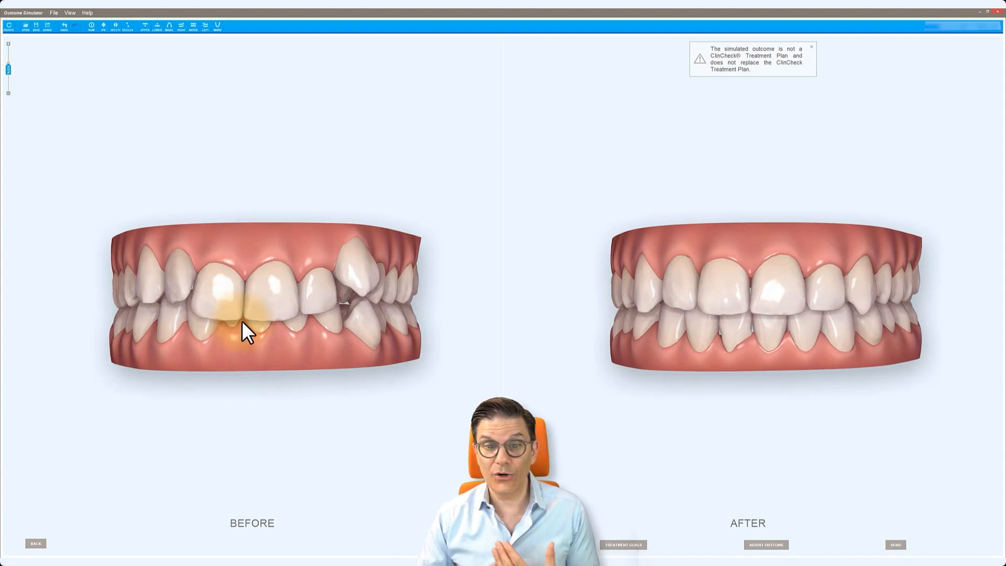
{"action": "mouse_move", "coordinate": [263, 315]}
{"action": "left_mouse_down"}
{"action": "mouse_move", "coordinate": [181, 310]}
{"action": "mouse_move", "coordinate": [269, 319]}
{"action": "left_mouse_up"}
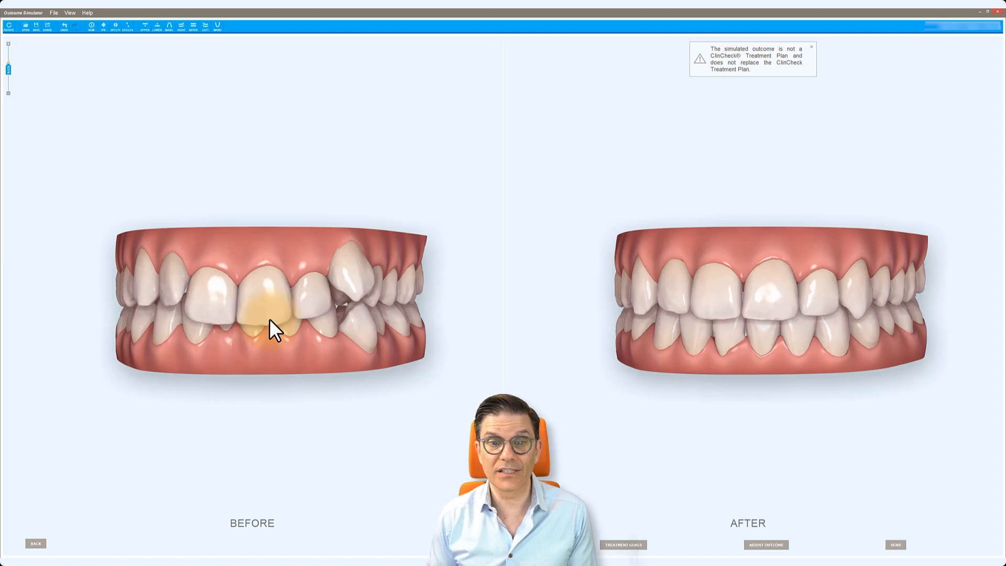
{"action": "left_click", "coordinate": [216, 26]}
{"action": "left_click_drag", "start_coordinate": [241, 306], "coordinate": [244, 177]}
{"action": "left_click_drag", "start_coordinate": [274, 318], "coordinate": [245, 326]}
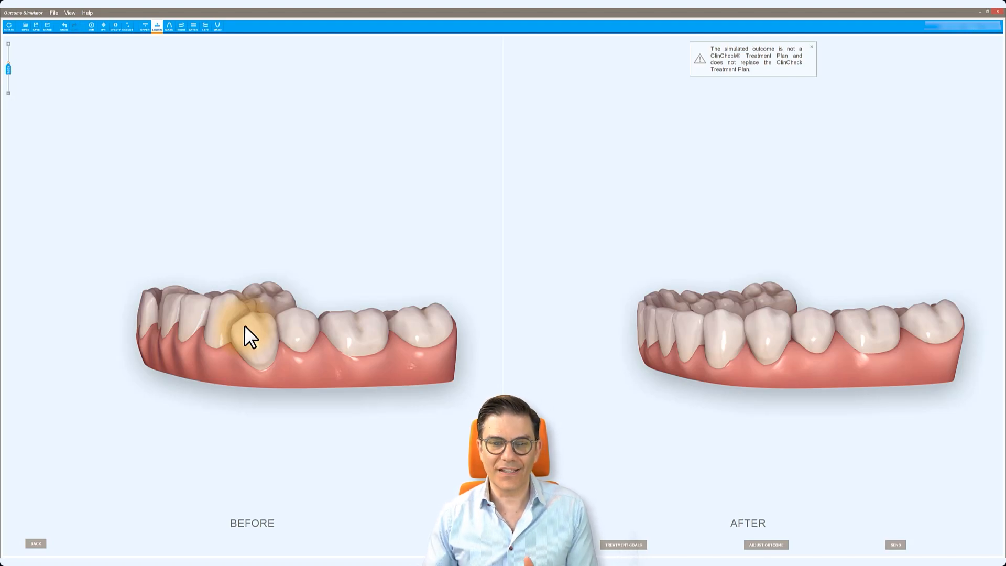
{"action": "left_click_drag", "start_coordinate": [244, 325], "coordinate": [366, 295]}
{"action": "left_click_drag", "start_coordinate": [224, 361], "coordinate": [216, 349]}
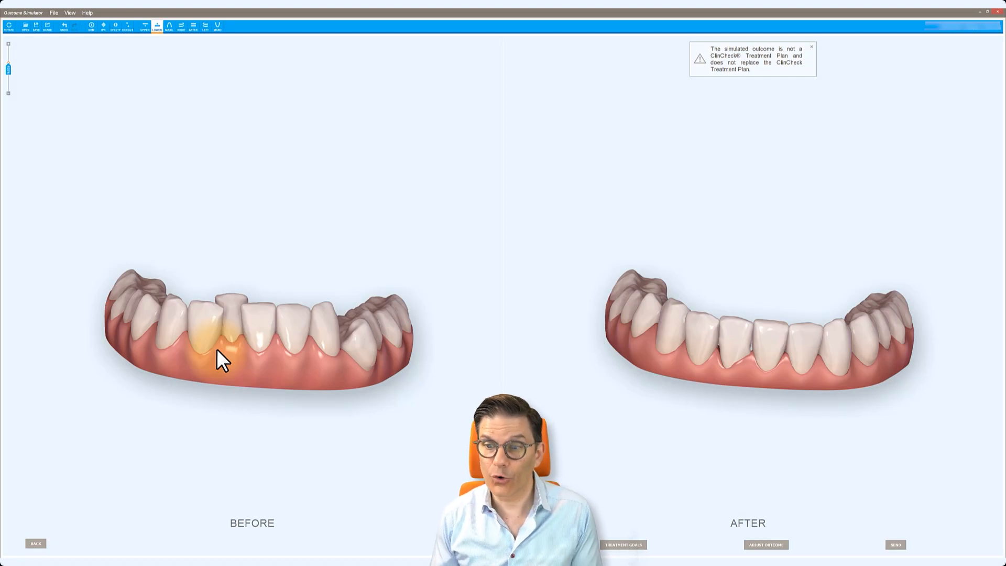
{"action": "left_click_drag", "start_coordinate": [753, 336], "coordinate": [765, 292]}
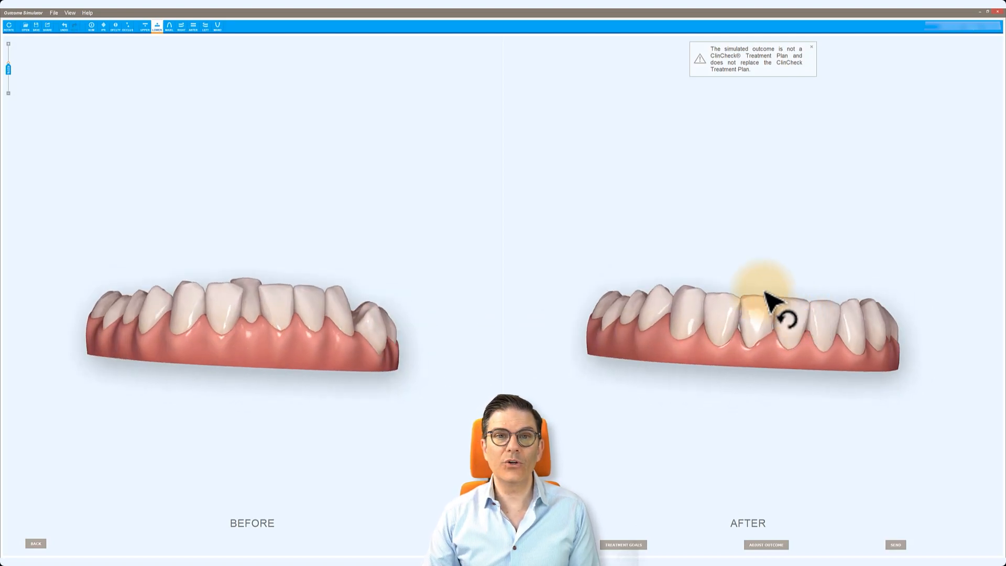
Step: Show both arches from the front, and isolate the upper and the lower arch in turn for comparison
{"action": "left_click", "coordinate": [195, 26]}
{"action": "mouse_move", "coordinate": [721, 300]}
{"action": "left_mouse_down"}
{"action": "mouse_move", "coordinate": [812, 299]}
{"action": "mouse_move", "coordinate": [576, 298]}
{"action": "mouse_move", "coordinate": [719, 303]}
{"action": "left_mouse_up"}
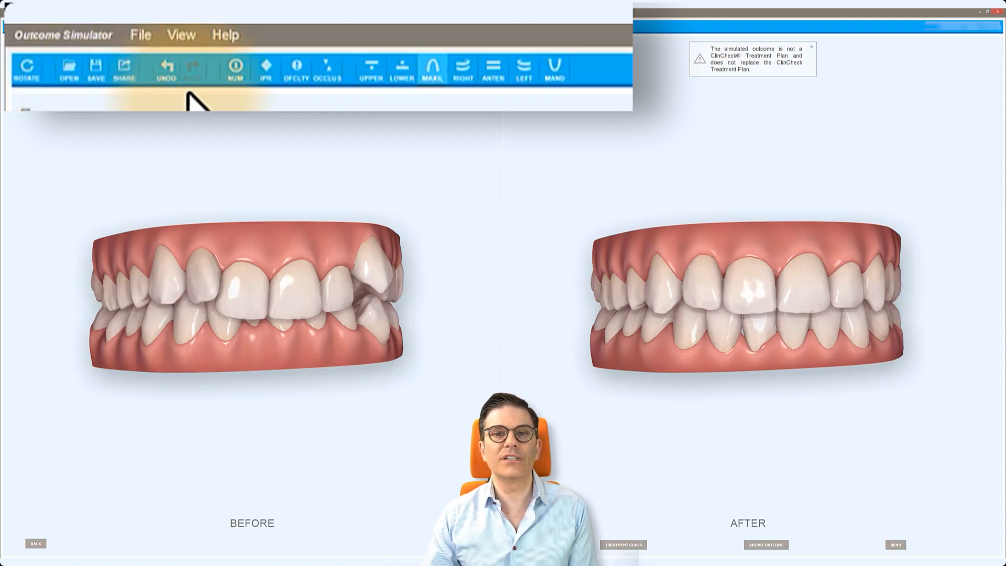
{"action": "left_click", "coordinate": [371, 78]}
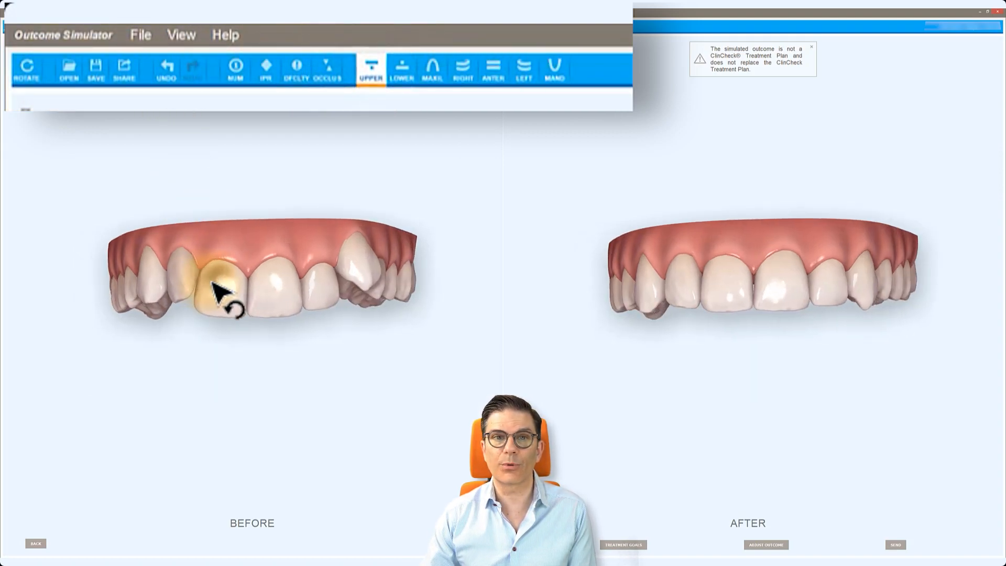
{"action": "left_click", "coordinate": [401, 73]}
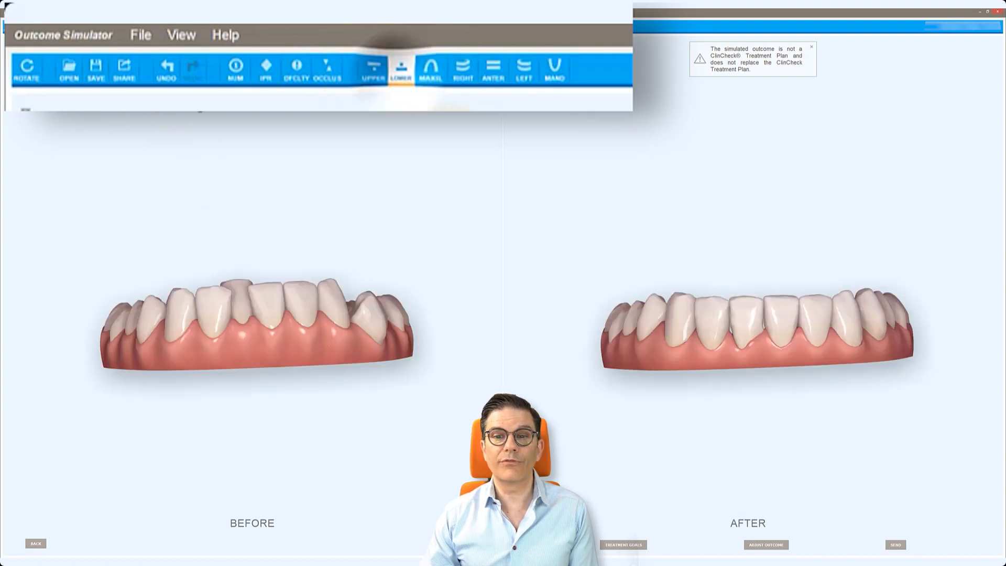
{"action": "left_click_drag", "start_coordinate": [285, 336], "coordinate": [231, 386]}
Step: View the upper and lower arches occlusally, and both arches together from the front, right and left
{"action": "left_click", "coordinate": [429, 73]}
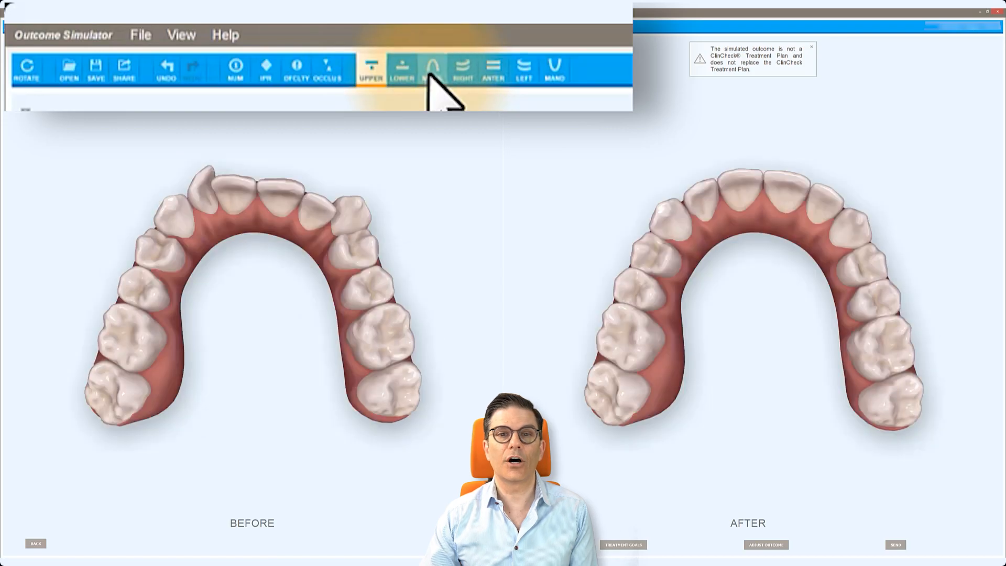
{"action": "left_click", "coordinate": [556, 67]}
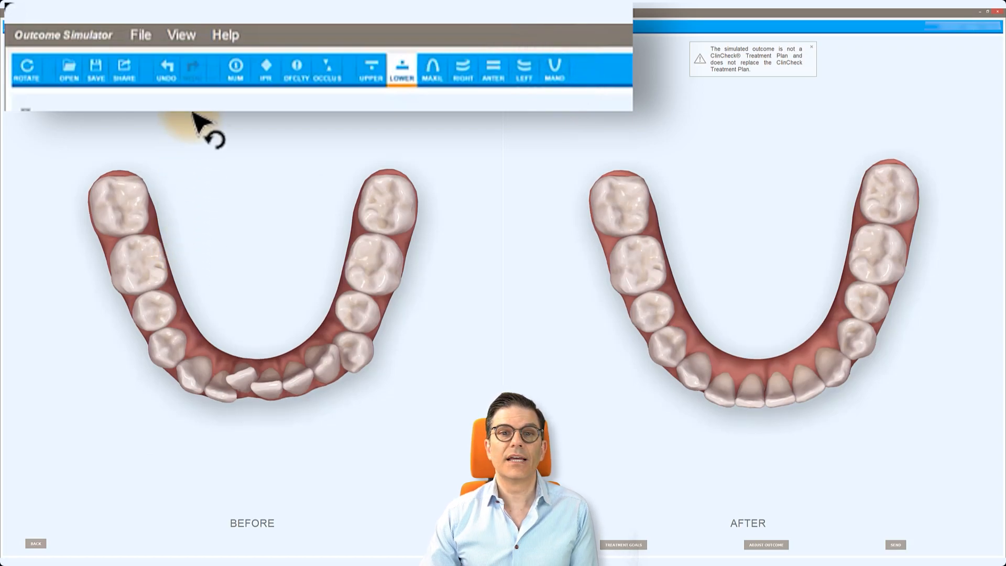
{"action": "left_click", "coordinate": [494, 72]}
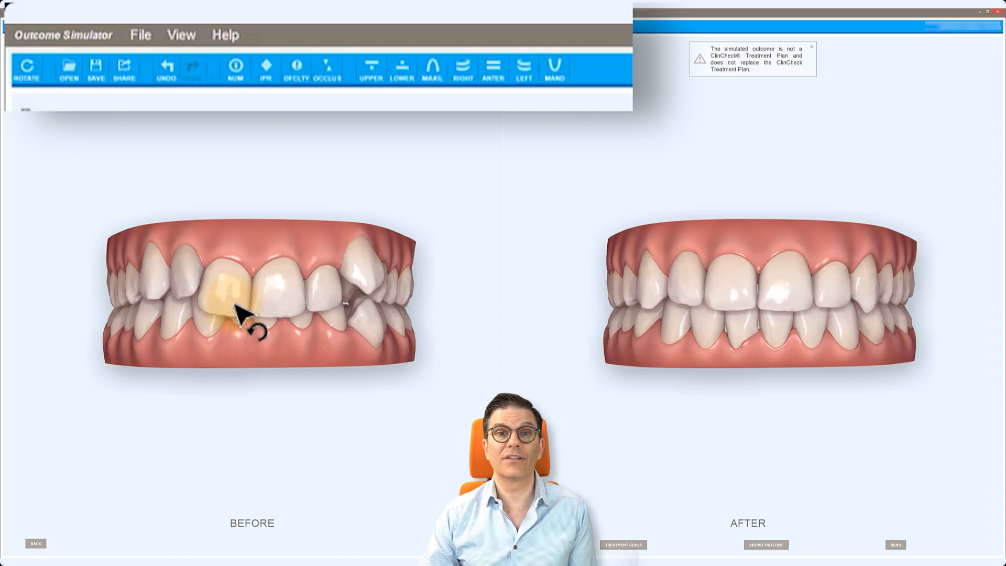
{"action": "left_click", "coordinate": [462, 71]}
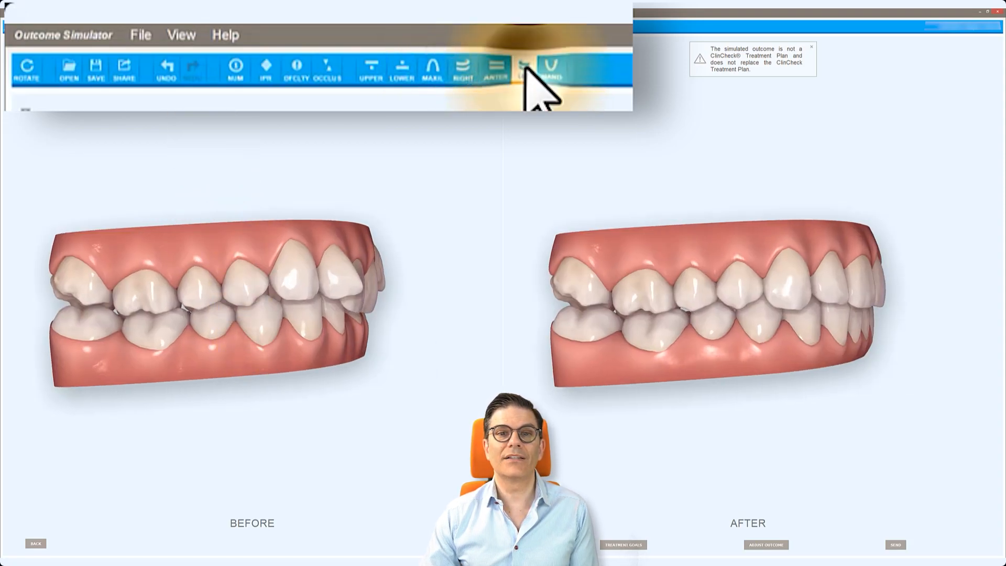
{"action": "left_click", "coordinate": [525, 70]}
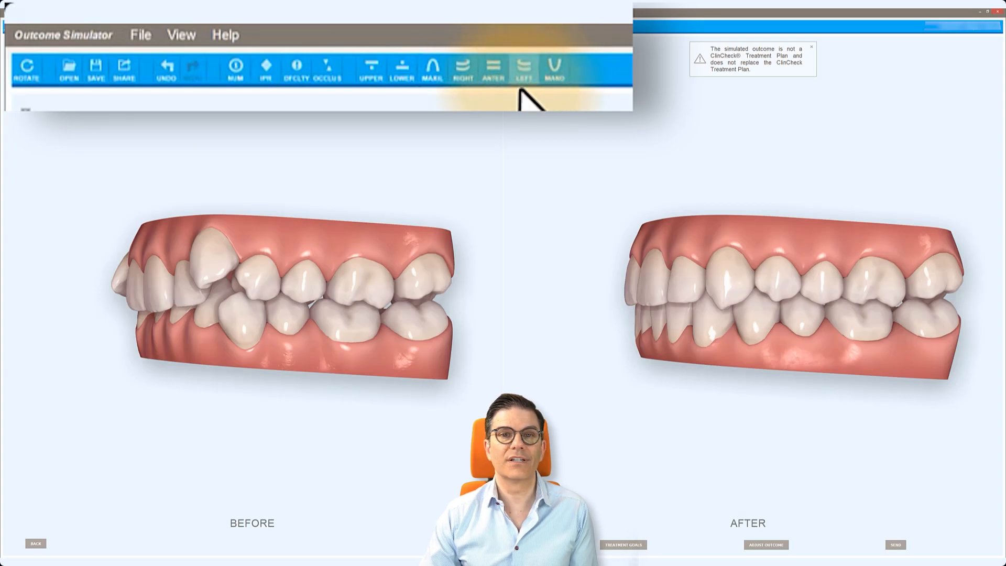
{"action": "left_click_drag", "start_coordinate": [148, 273], "coordinate": [290, 301]}
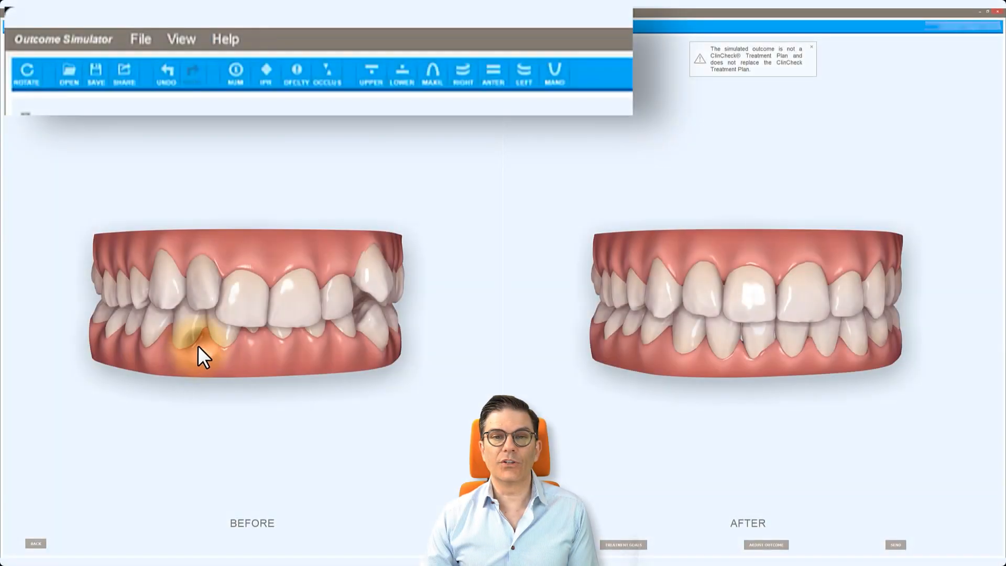
Step: Rotate the paired before and after models, and examine the isolated upper arch from the front and the occlusal side
{"action": "left_click_drag", "start_coordinate": [196, 345], "coordinate": [187, 344]}
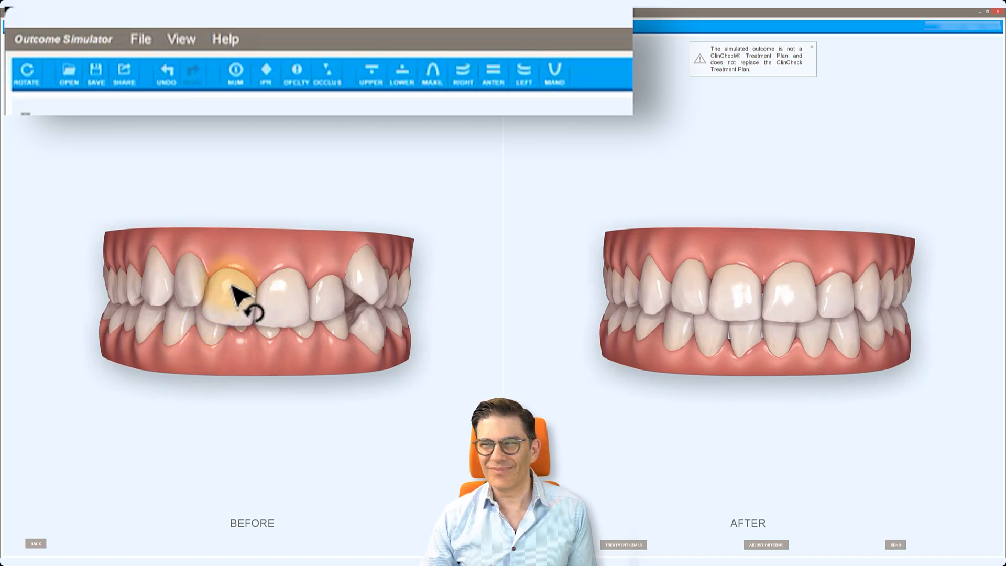
{"action": "left_click_drag", "start_coordinate": [175, 292], "coordinate": [146, 314]}
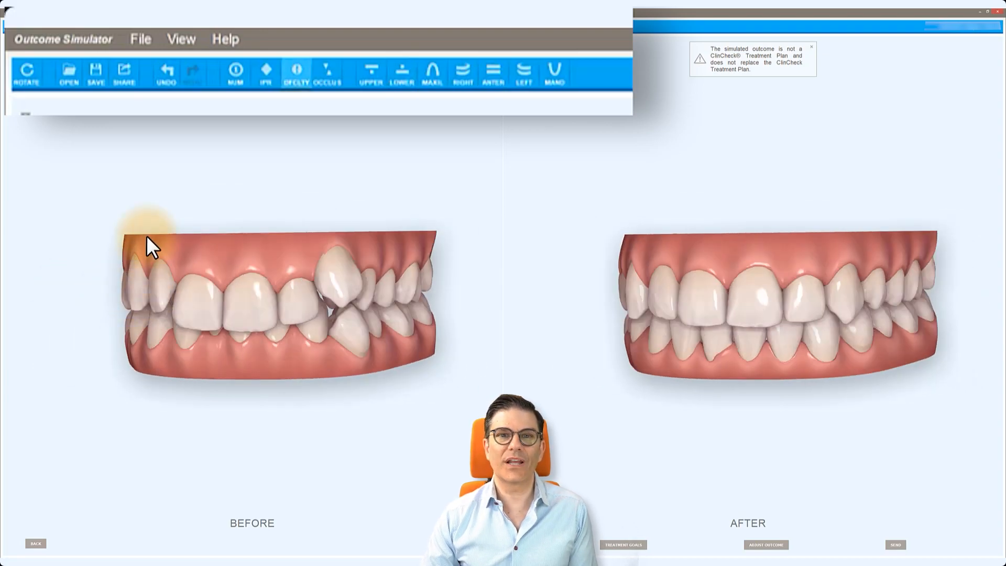
{"action": "left_click", "coordinate": [430, 78]}
{"action": "left_click", "coordinate": [371, 73]}
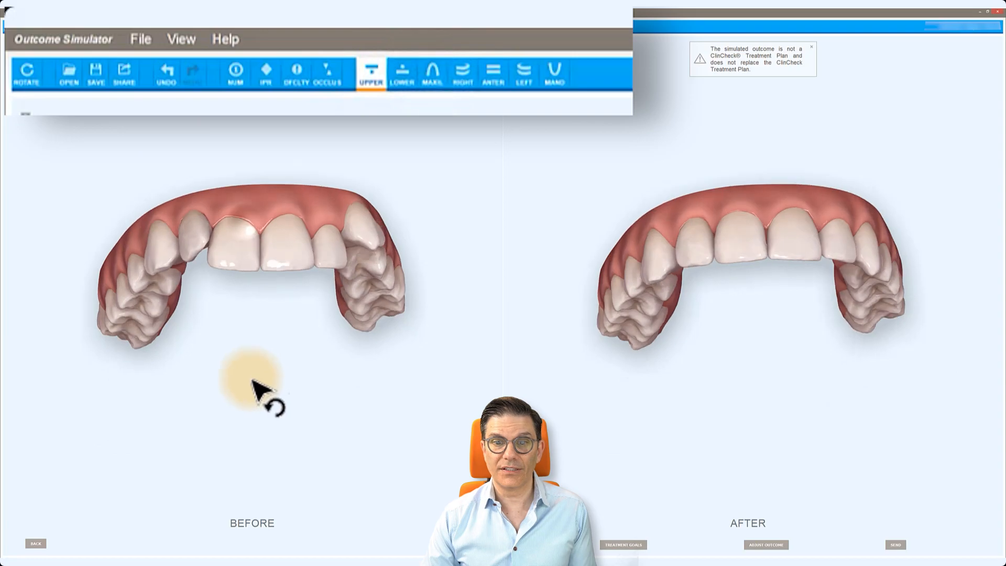
{"action": "left_click_drag", "start_coordinate": [263, 332], "coordinate": [291, 159]}
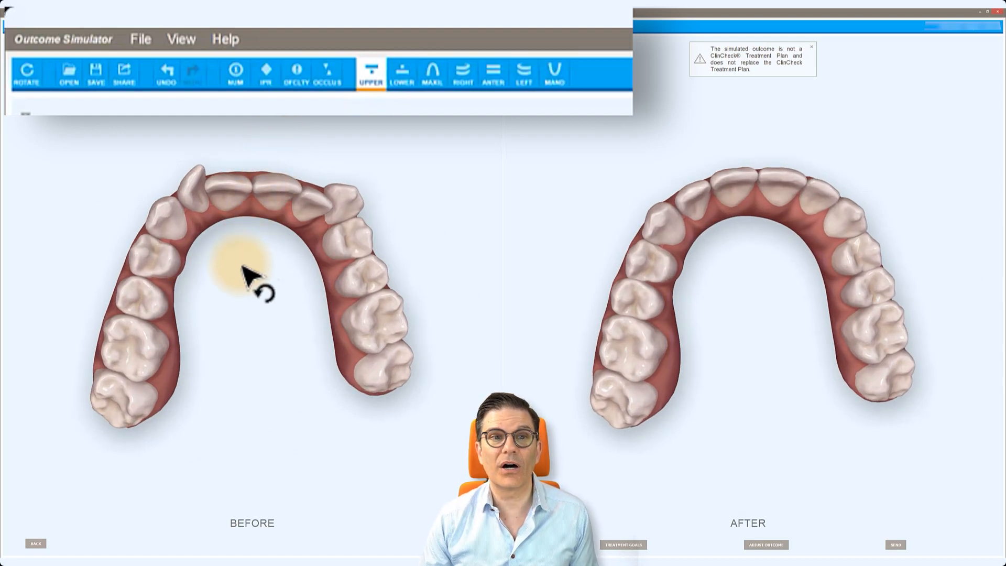
Step: Move the upper-arch models in translate mode, switch back to rotate mode and temporarily override it to reposition the models
{"action": "left_click", "coordinate": [29, 77]}
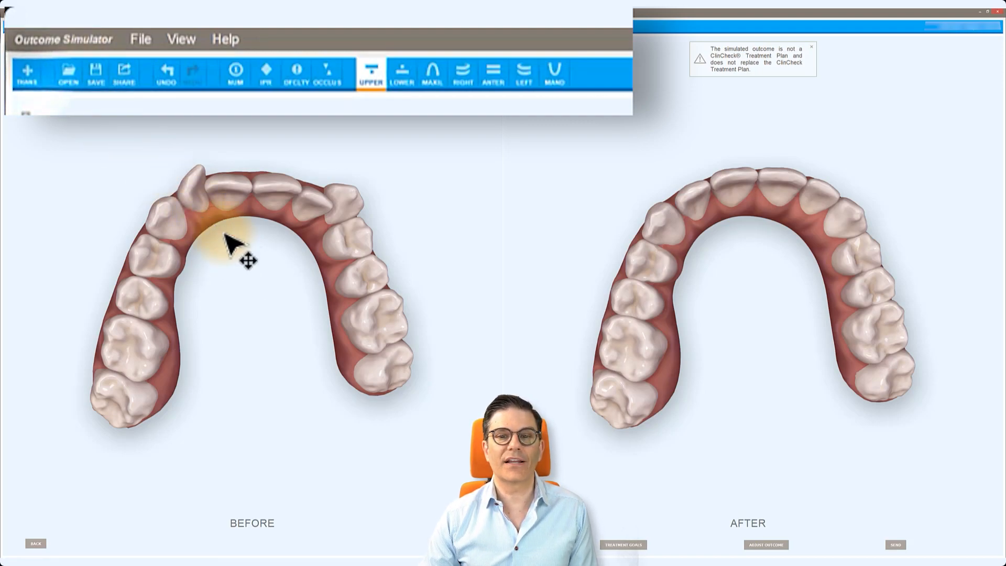
{"action": "left_click_drag", "start_coordinate": [241, 236], "coordinate": [257, 253]}
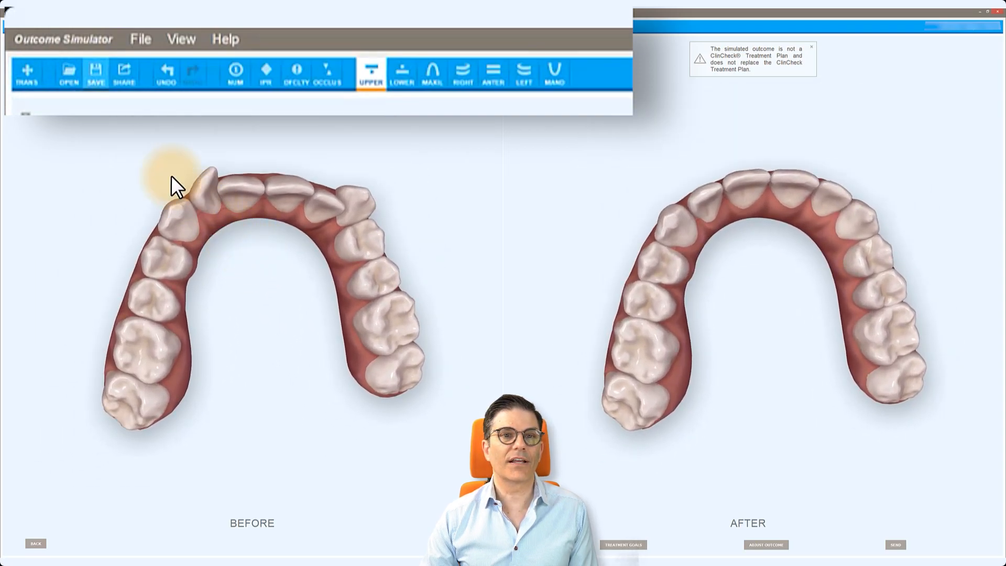
{"action": "left_click", "coordinate": [27, 73]}
{"action": "mouse_move", "coordinate": [303, 206]}
{"action": "left_mouse_down"}
{"action": "mouse_move", "coordinate": [236, 359]}
{"action": "mouse_move", "coordinate": [303, 247]}
{"action": "mouse_move", "coordinate": [337, 257]}
{"action": "mouse_move", "coordinate": [288, 214]}
{"action": "mouse_move", "coordinate": [307, 221]}
{"action": "left_mouse_up"}
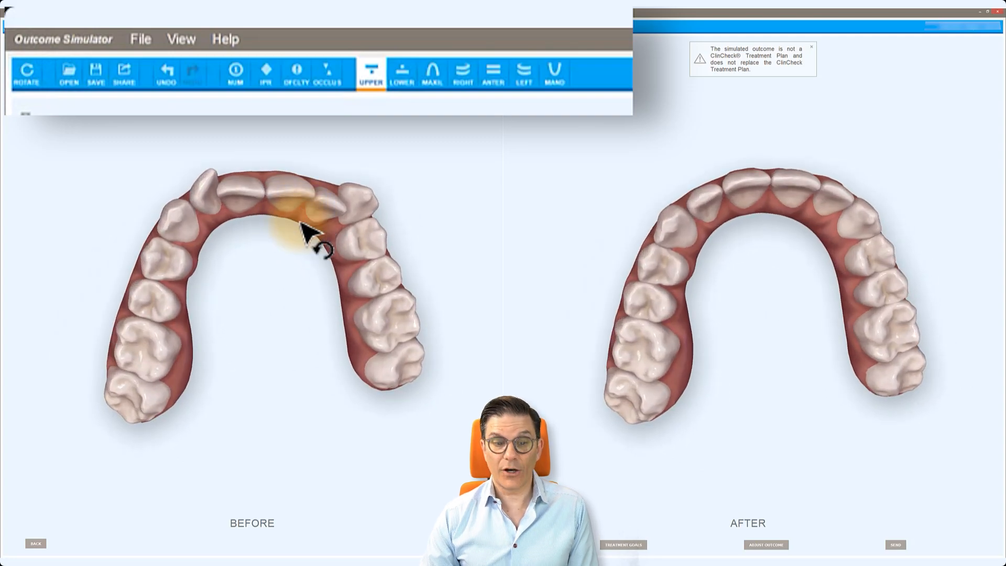
{"action": "left_click", "coordinate": [253, 245], "text": "shift"}
{"action": "left_click_drag", "start_coordinate": [243, 273], "coordinate": [278, 328], "text": "shift"}
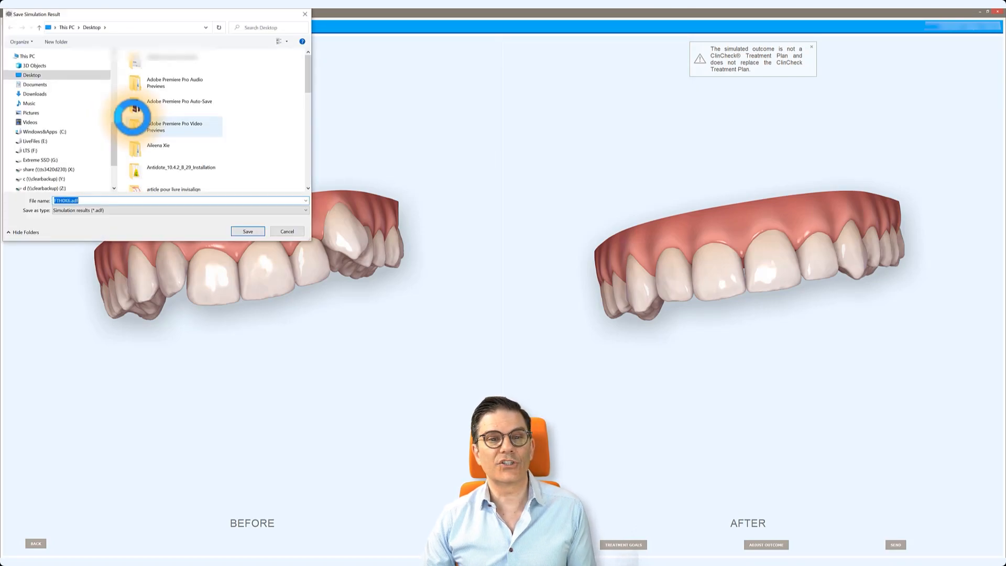
Step: Save the simulation result to the Desktop under the proposed file name as a Simulation results (*.adf) file
{"action": "left_click", "coordinate": [33, 76]}
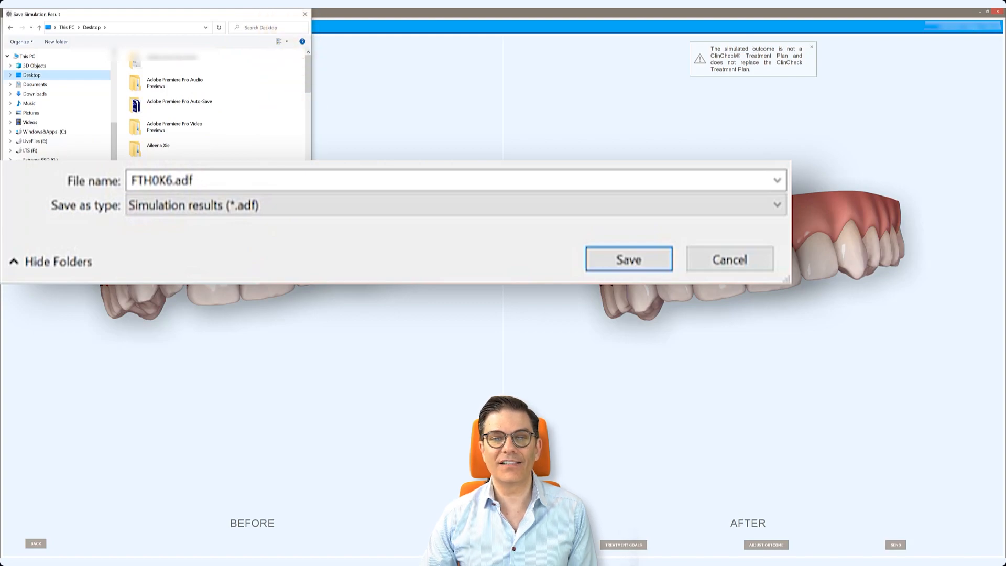
{"action": "key", "text": "Return"}
Step: Compare crowding before and after treatment on both arches and on the isolated lower arch from above and the front
{"action": "left_click_drag", "start_coordinate": [341, 324], "coordinate": [255, 229]}
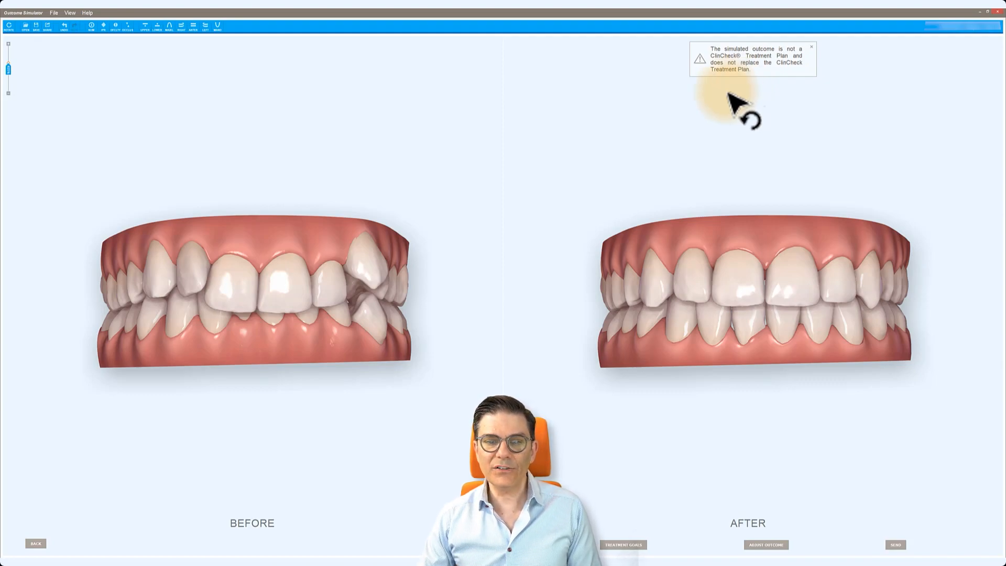
{"action": "left_click_drag", "start_coordinate": [240, 337], "coordinate": [231, 347]}
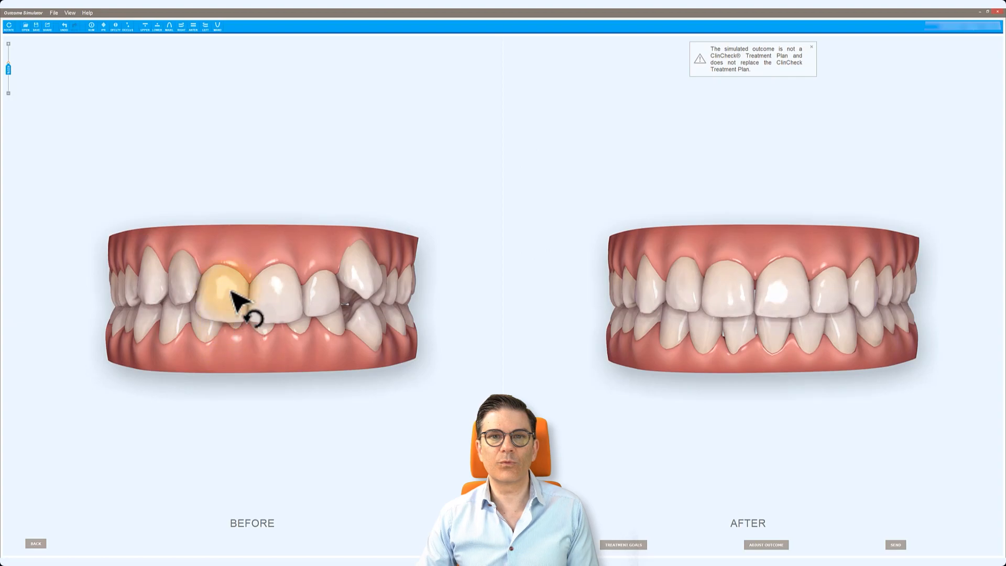
{"action": "left_click", "coordinate": [216, 26]}
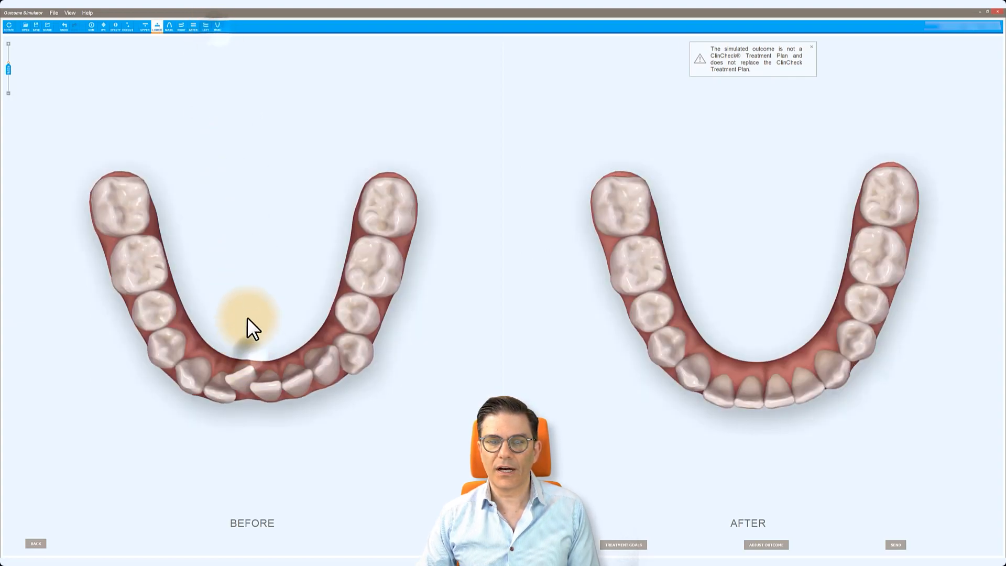
{"action": "left_click_drag", "start_coordinate": [247, 328], "coordinate": [256, 188]}
{"action": "left_click_drag", "start_coordinate": [280, 339], "coordinate": [260, 372]}
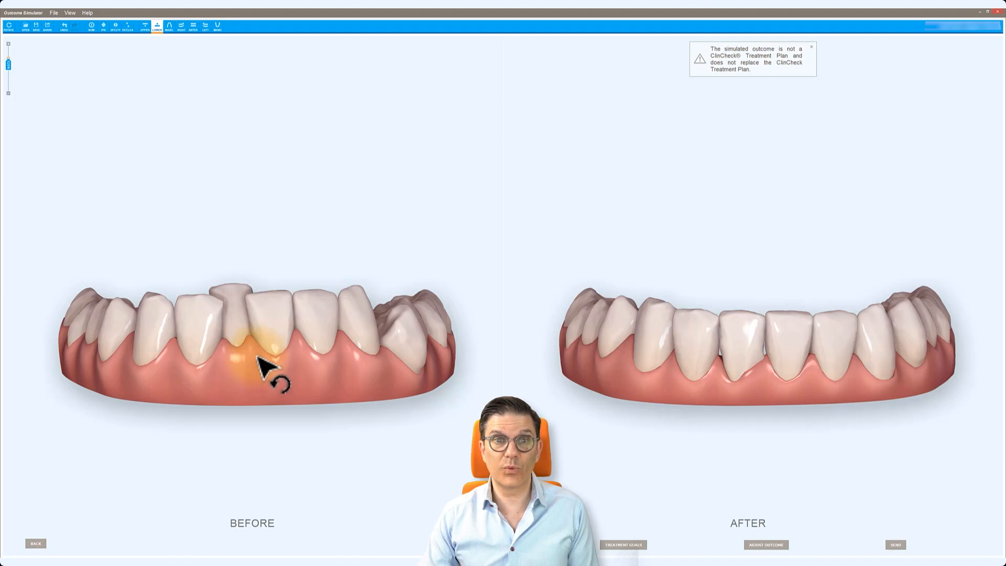
Step: Examine the simulated alignment of the front teeth close up, with both arches and with only the lower arch
{"action": "left_click", "coordinate": [193, 27]}
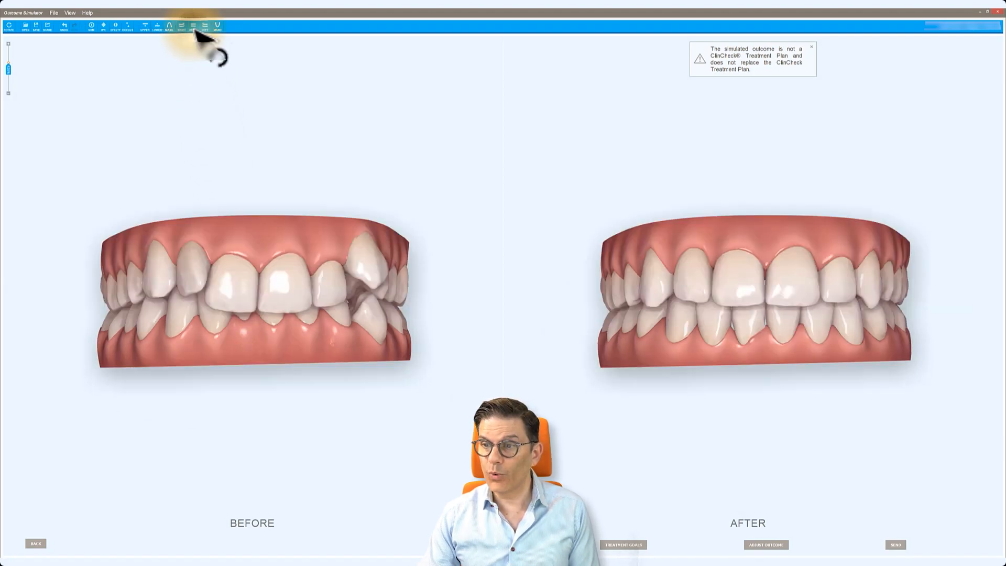
{"action": "left_click_drag", "start_coordinate": [784, 303], "coordinate": [778, 296]}
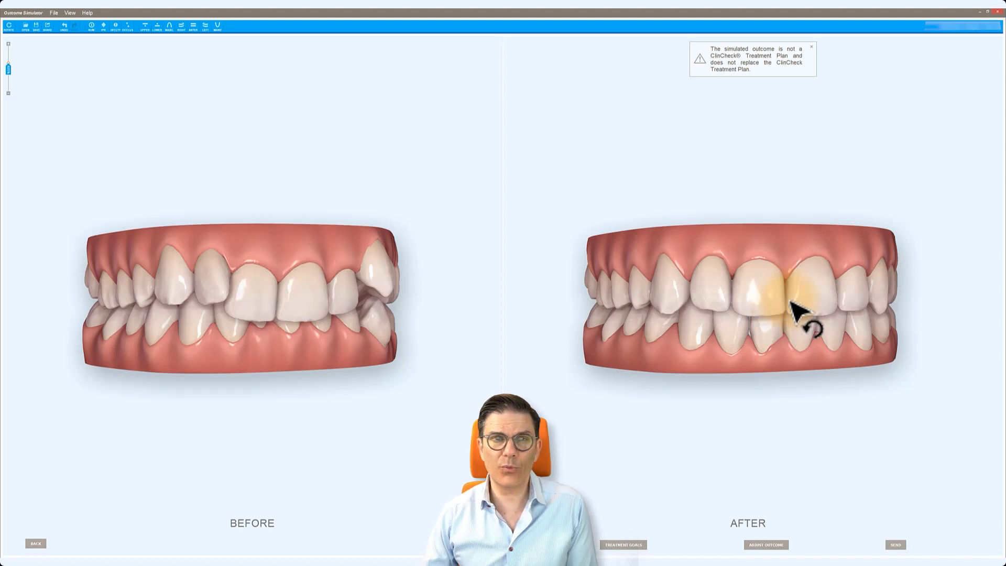
{"action": "left_click_drag", "start_coordinate": [799, 314], "coordinate": [758, 386]}
{"action": "scroll", "coordinate": [769, 302], "scroll_direction": "up", "scroll_amount": 5}
{"action": "scroll", "coordinate": [768, 303], "scroll_direction": "down", "scroll_amount": 3}
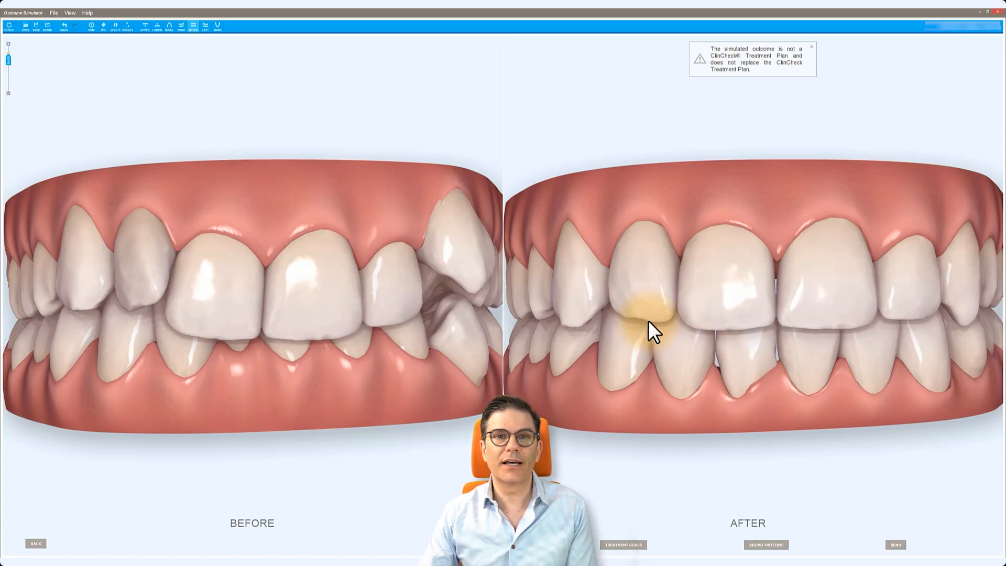
{"action": "left_click", "coordinate": [156, 27]}
{"action": "left_click_drag", "start_coordinate": [368, 388], "coordinate": [364, 392]}
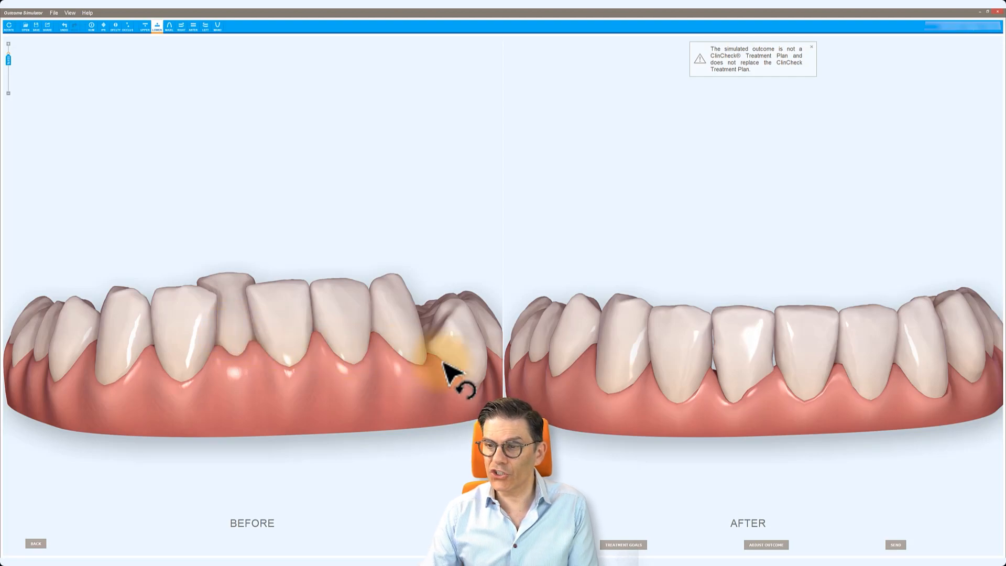
Step: Compare the lower front teeth before and after treatment on the isolated lower arch, close up and from slightly above
{"action": "left_click_drag", "start_coordinate": [785, 415], "coordinate": [755, 389]}
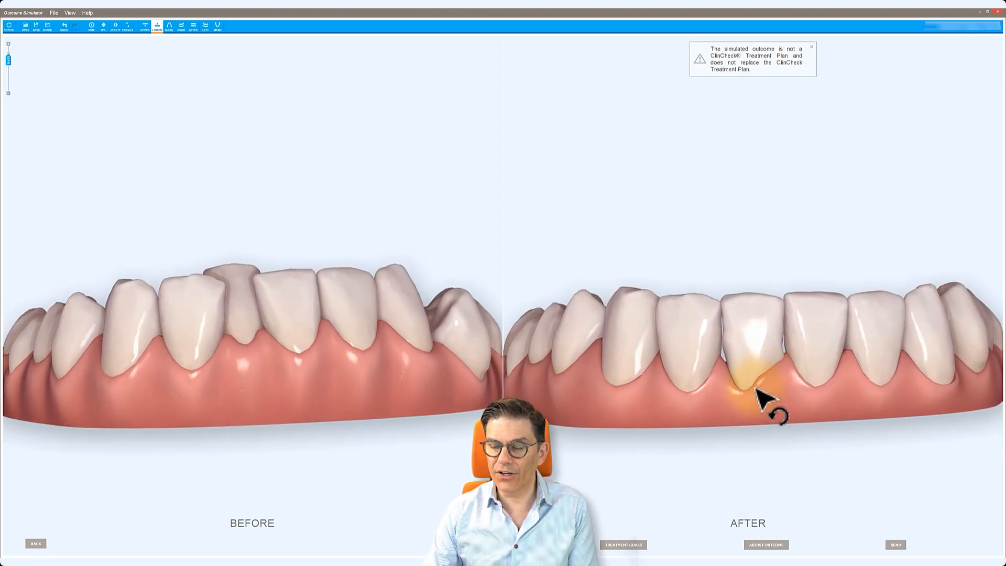
{"action": "left_click_drag", "start_coordinate": [756, 388], "coordinate": [210, 405]}
{"action": "scroll", "coordinate": [711, 394], "scroll_direction": "up", "scroll_amount": 4}
{"action": "scroll", "coordinate": [722, 376], "scroll_direction": "down", "scroll_amount": 3}
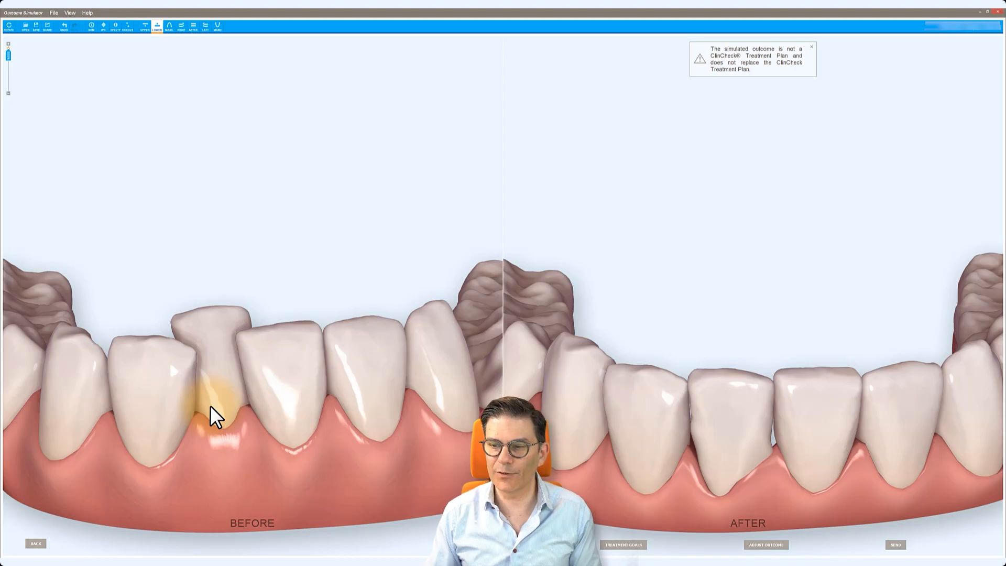
{"action": "scroll", "coordinate": [210, 405], "scroll_direction": "down", "scroll_amount": 5}
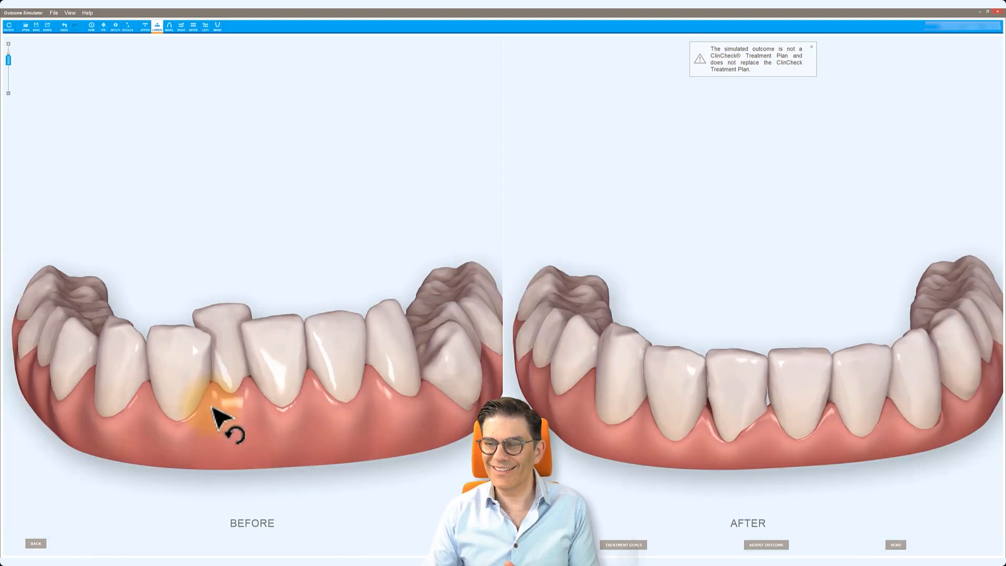
{"action": "scroll", "coordinate": [744, 375], "scroll_direction": "up", "scroll_amount": 4}
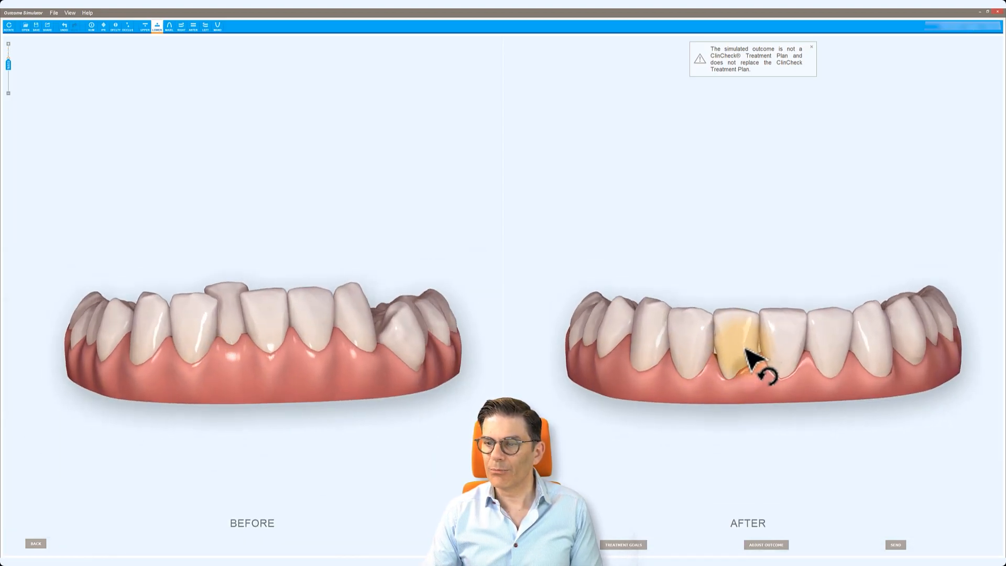
Step: Examine the lower canine and premolars on the patient's left side before and after treatment
{"action": "left_click_drag", "start_coordinate": [748, 358], "coordinate": [517, 342]}
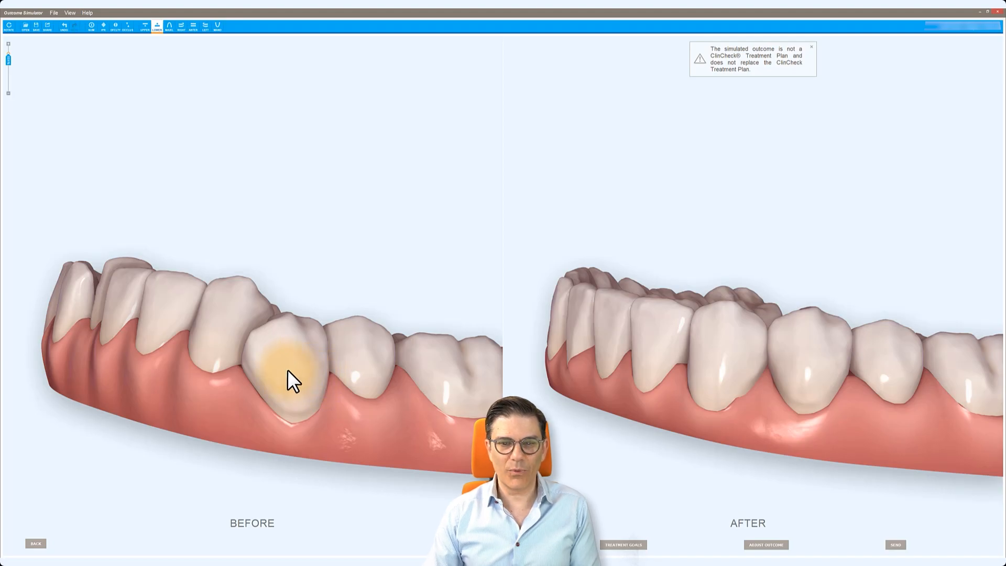
{"action": "left_click_drag", "start_coordinate": [278, 367], "coordinate": [232, 348]}
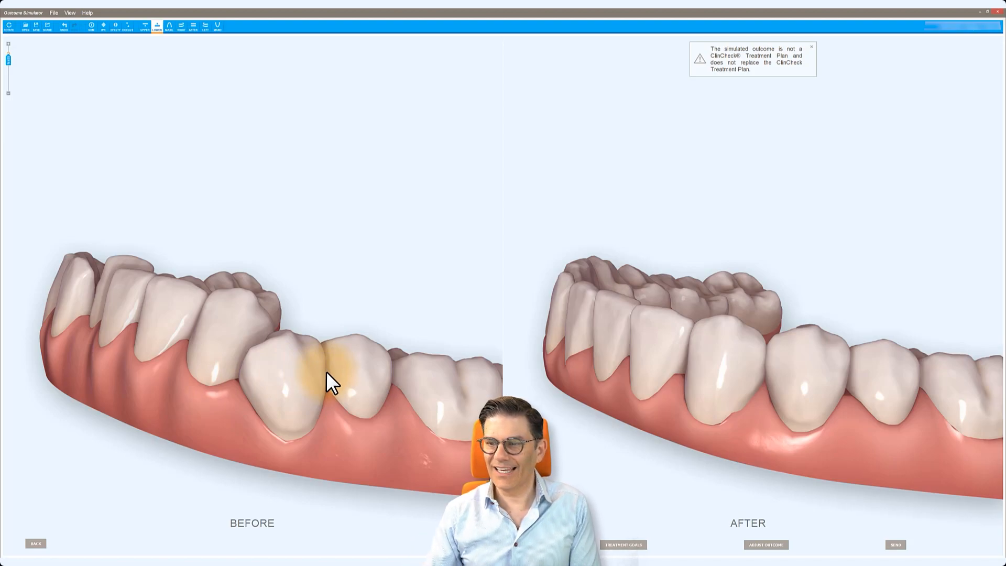
{"action": "left_click_drag", "start_coordinate": [762, 423], "coordinate": [750, 407]}
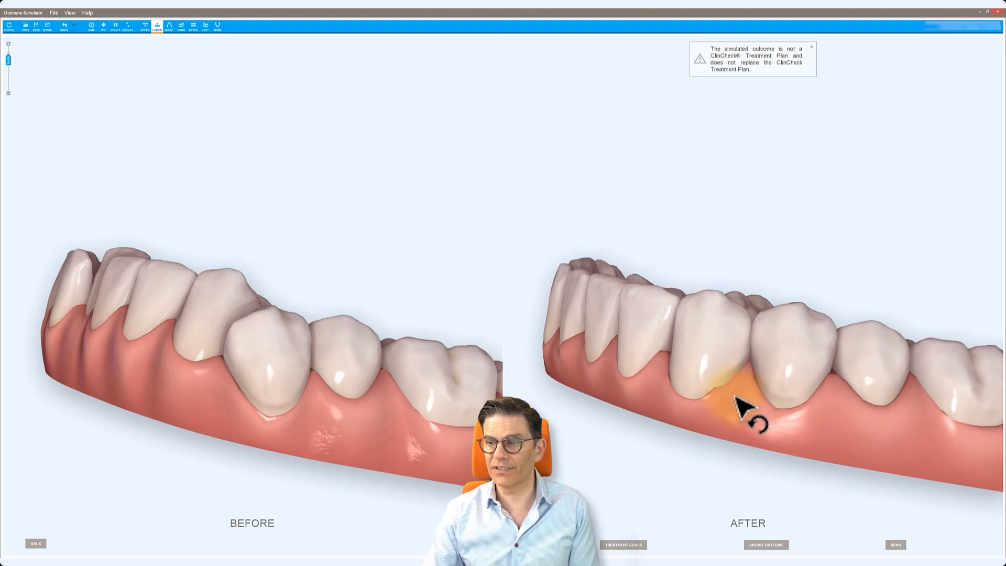
{"action": "left_click_drag", "start_coordinate": [731, 404], "coordinate": [731, 397]}
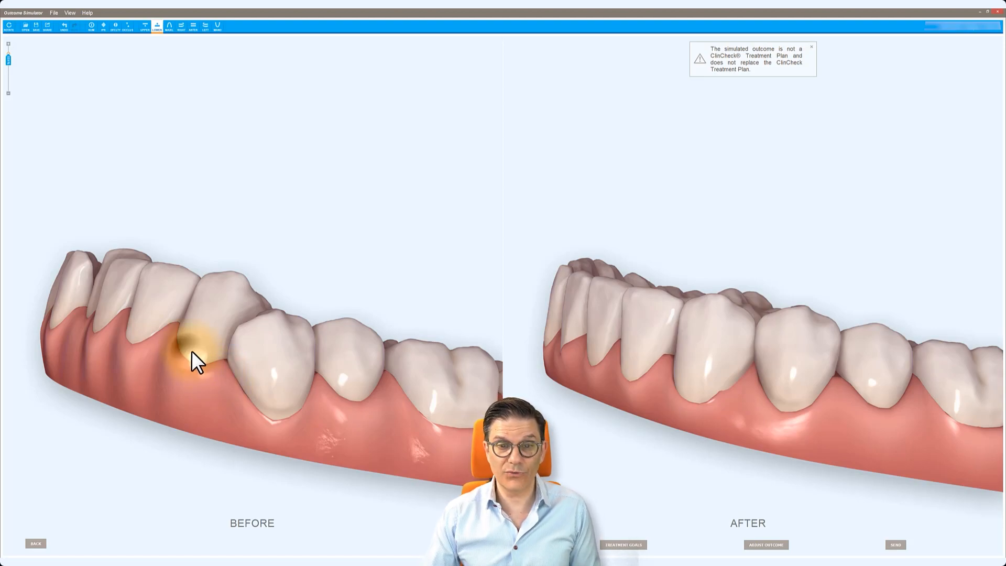
{"action": "left_click_drag", "start_coordinate": [191, 351], "coordinate": [278, 367]}
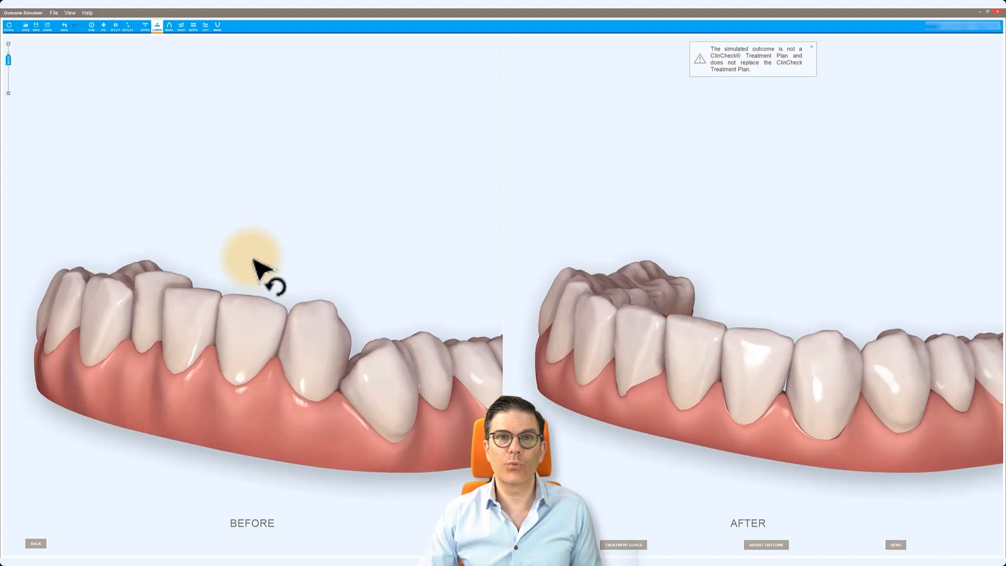
Step: Compare both arches from the front, and examine the isolated upper arch's front teeth close up and from the patient's right
{"action": "left_click", "coordinate": [194, 27]}
{"action": "left_click_drag", "start_coordinate": [793, 293], "coordinate": [766, 301]}
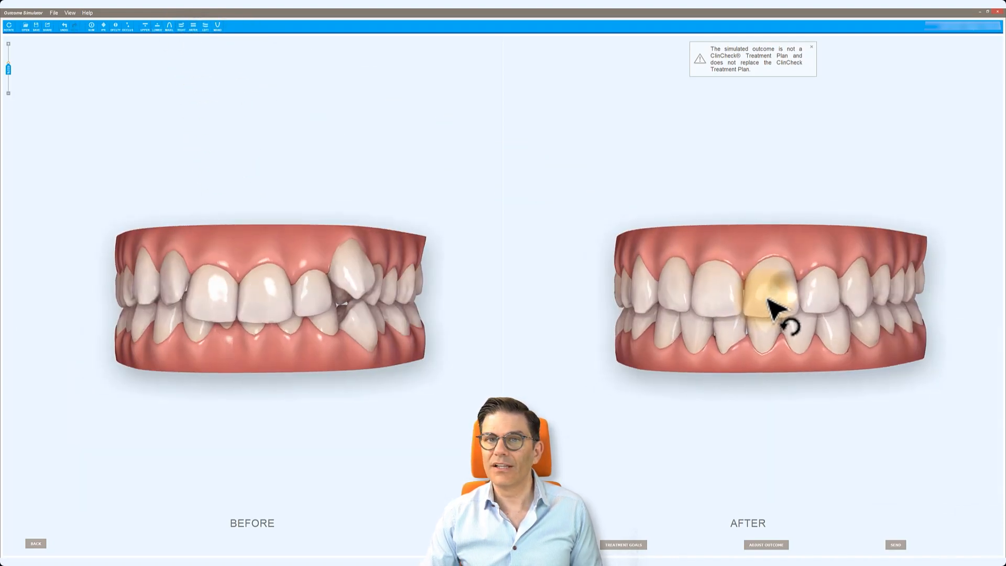
{"action": "left_click", "coordinate": [145, 26]}
{"action": "left_click_drag", "start_coordinate": [655, 198], "coordinate": [732, 392]}
{"action": "scroll", "coordinate": [732, 391], "scroll_direction": "up", "scroll_amount": 6}
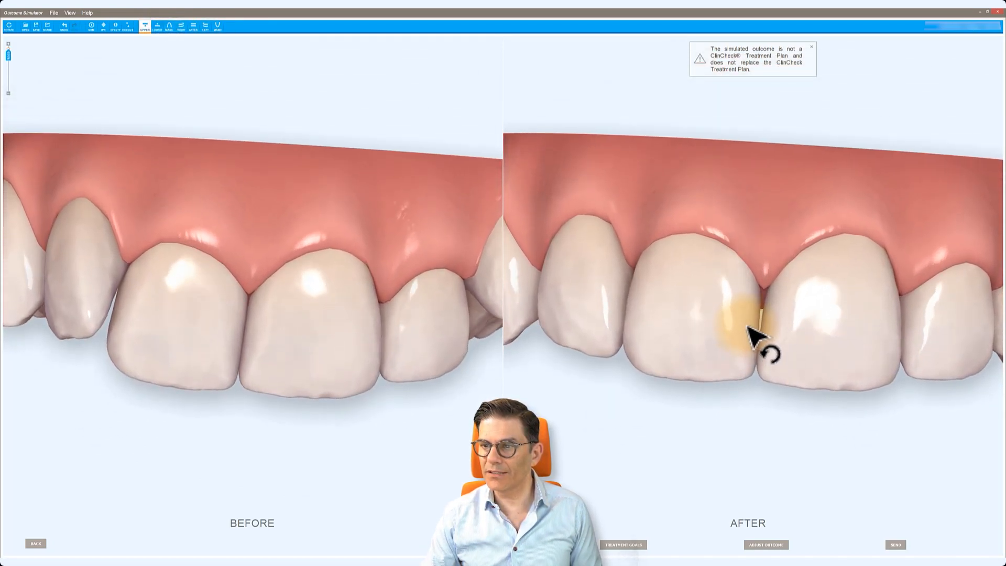
{"action": "left_click_drag", "start_coordinate": [748, 326], "coordinate": [794, 308]}
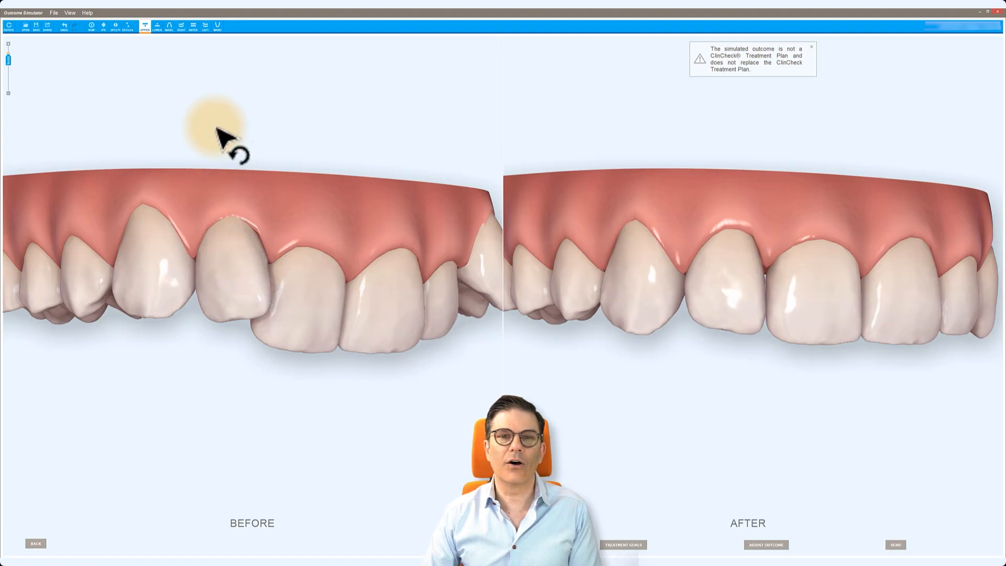
Step: Compare both arches before and after treatment from the front and from the patient's left side
{"action": "left_click", "coordinate": [194, 26]}
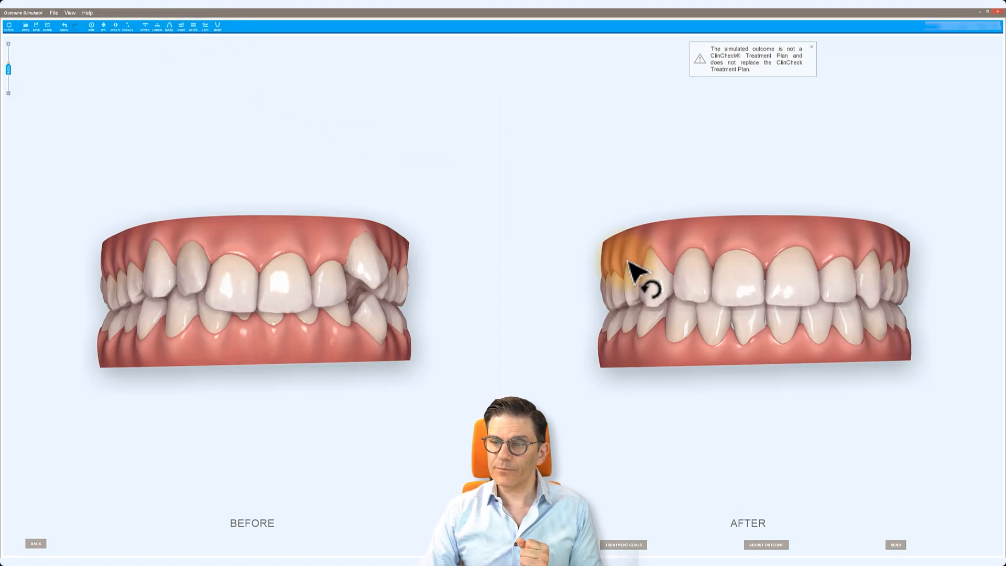
{"action": "left_click_drag", "start_coordinate": [759, 333], "coordinate": [725, 334]}
{"action": "mouse_move", "coordinate": [763, 299]}
{"action": "left_mouse_down"}
{"action": "mouse_move", "coordinate": [665, 299]}
{"action": "mouse_move", "coordinate": [715, 294]}
{"action": "mouse_move", "coordinate": [822, 314]}
{"action": "mouse_move", "coordinate": [786, 319]}
{"action": "mouse_move", "coordinate": [830, 321]}
{"action": "mouse_move", "coordinate": [716, 319]}
{"action": "mouse_move", "coordinate": [770, 288]}
{"action": "mouse_move", "coordinate": [783, 315]}
{"action": "mouse_move", "coordinate": [763, 310]}
{"action": "left_mouse_up"}
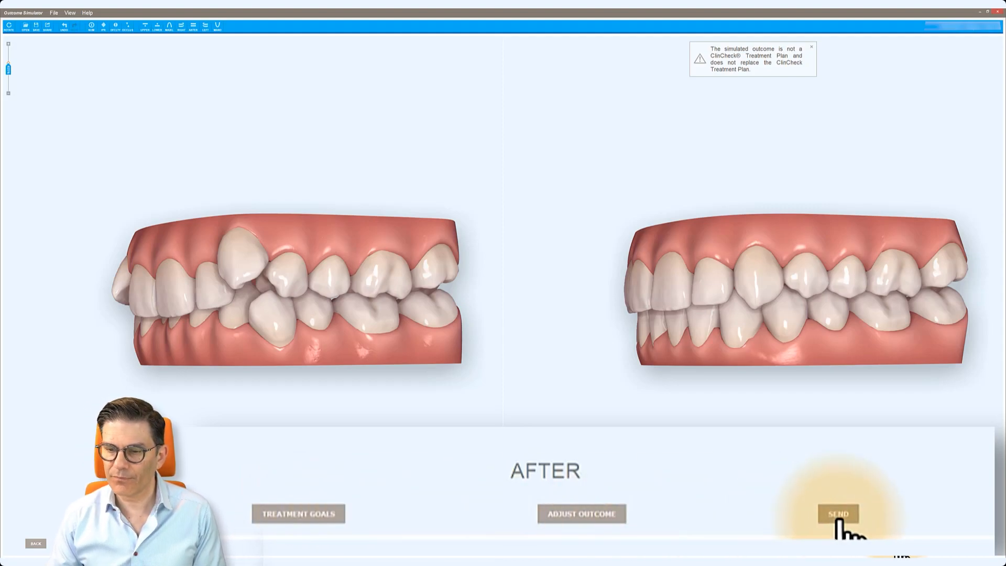
Step: Disable Allow IPR in the treatment goals, switching anterior-posterior correction on briefly and off again
{"action": "left_click", "coordinate": [294, 514]}
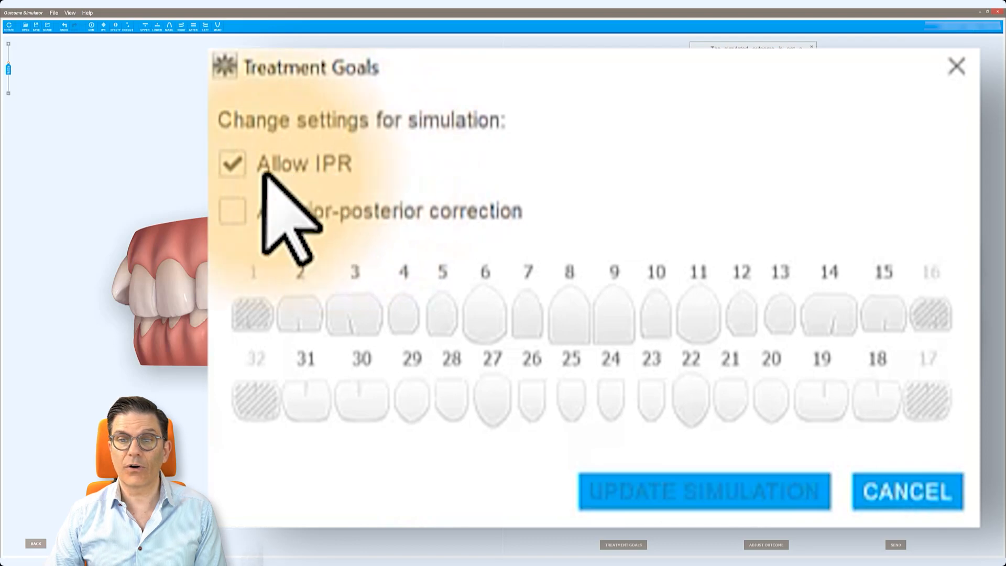
{"action": "left_click", "coordinate": [228, 165]}
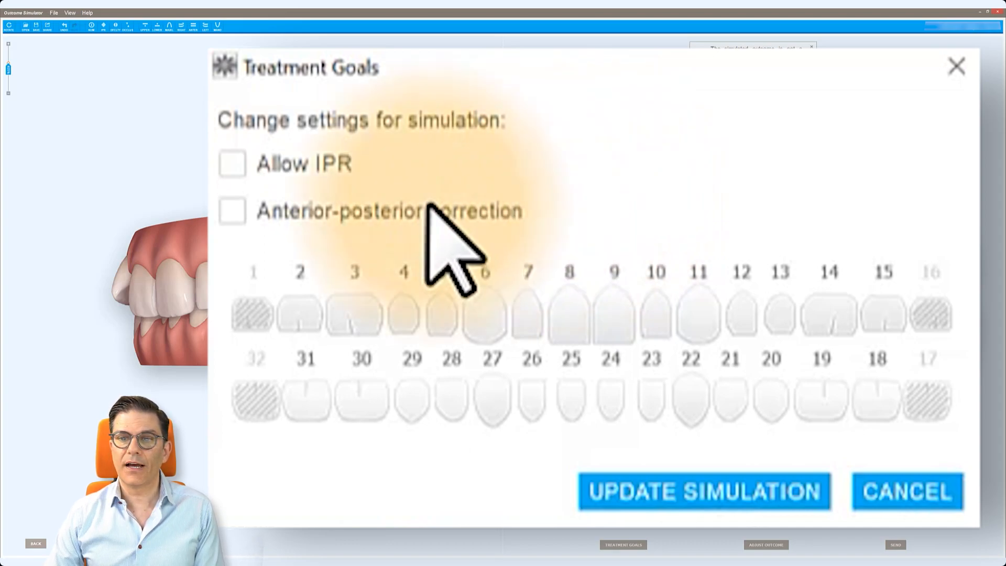
{"action": "left_click", "coordinate": [231, 211]}
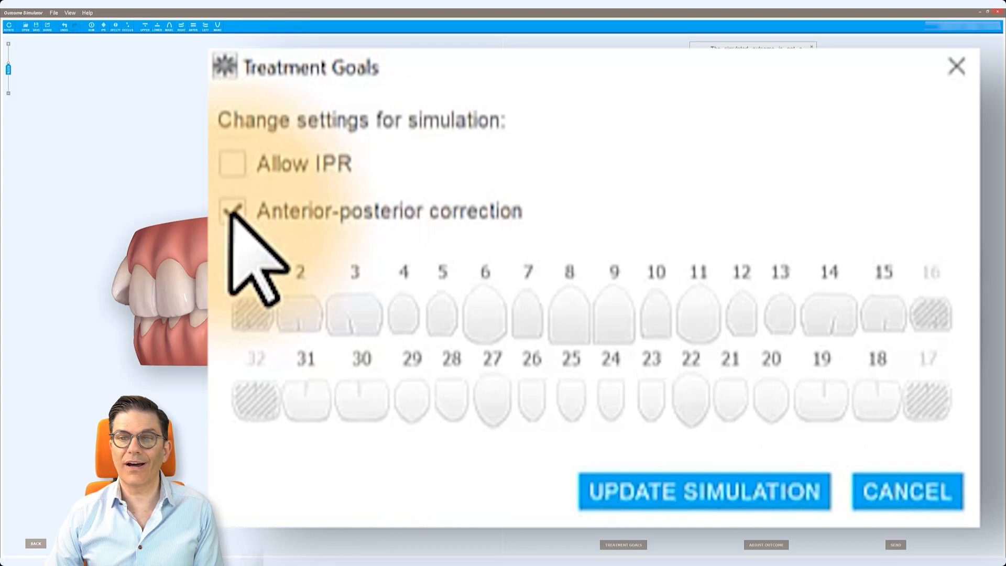
{"action": "left_click", "coordinate": [231, 212]}
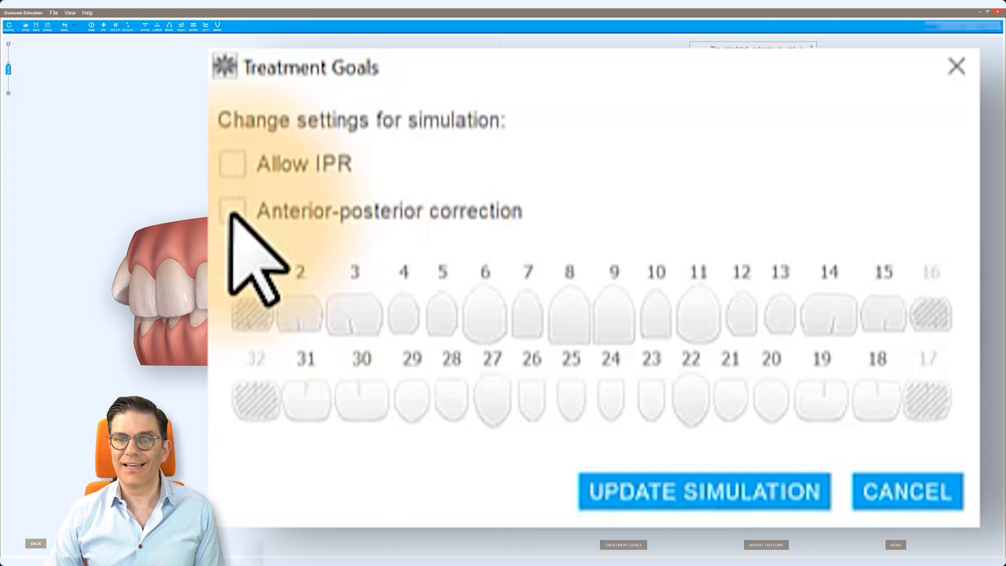
Step: Mark tooth 8 as extracted in the treatment goals and clear that marking again
{"action": "left_click", "coordinate": [570, 314]}
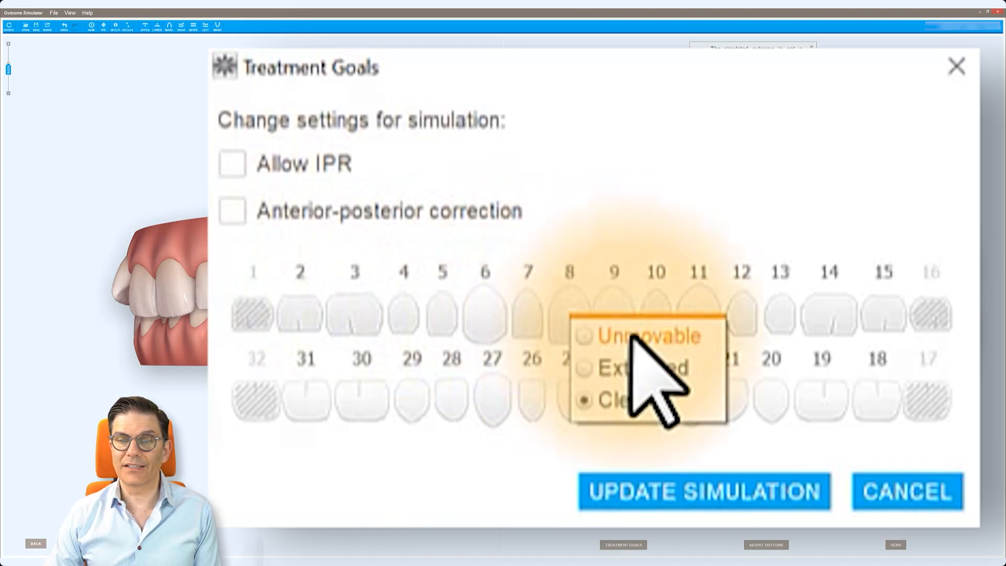
{"action": "left_click", "coordinate": [650, 369]}
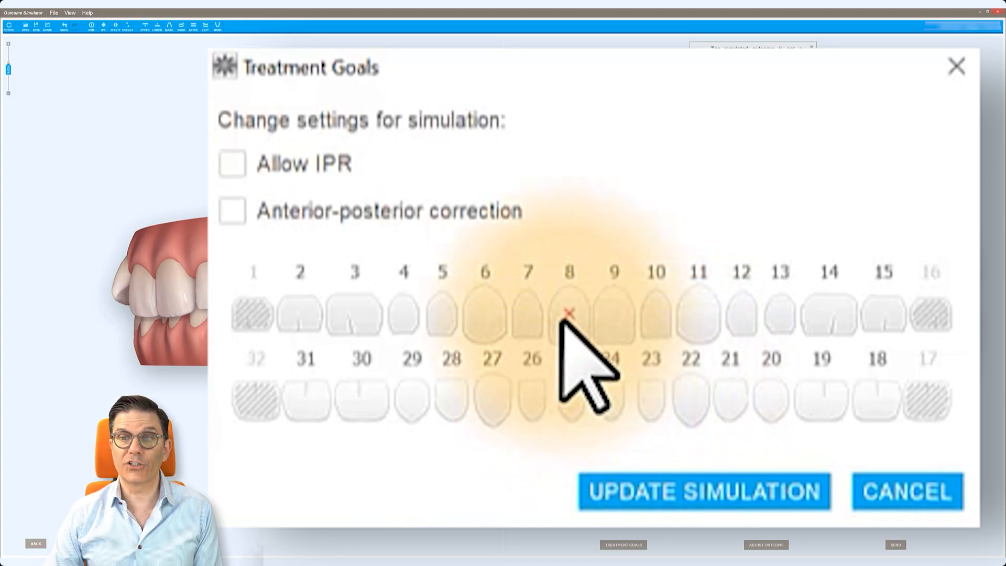
{"action": "left_click", "coordinate": [561, 321]}
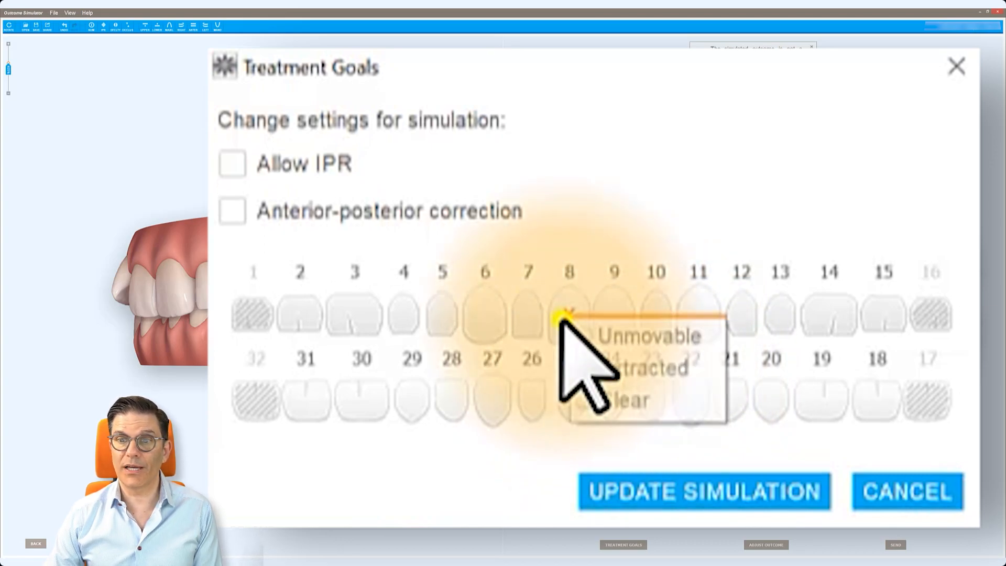
{"action": "left_click", "coordinate": [585, 401]}
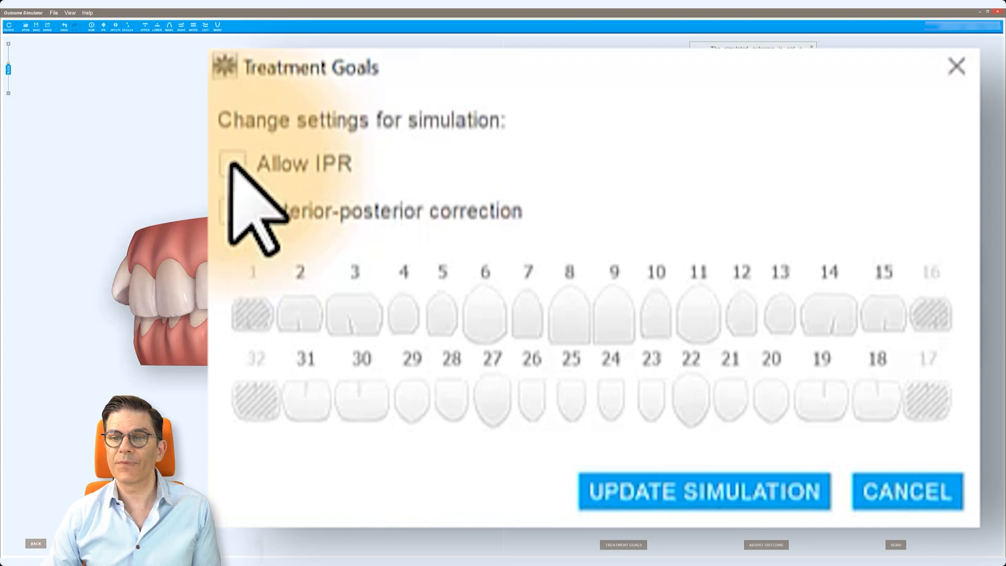
Step: Update the simulation with the changed treatment goals and inspect the outcome from below and the patient's right side
{"action": "left_click", "coordinate": [659, 500]}
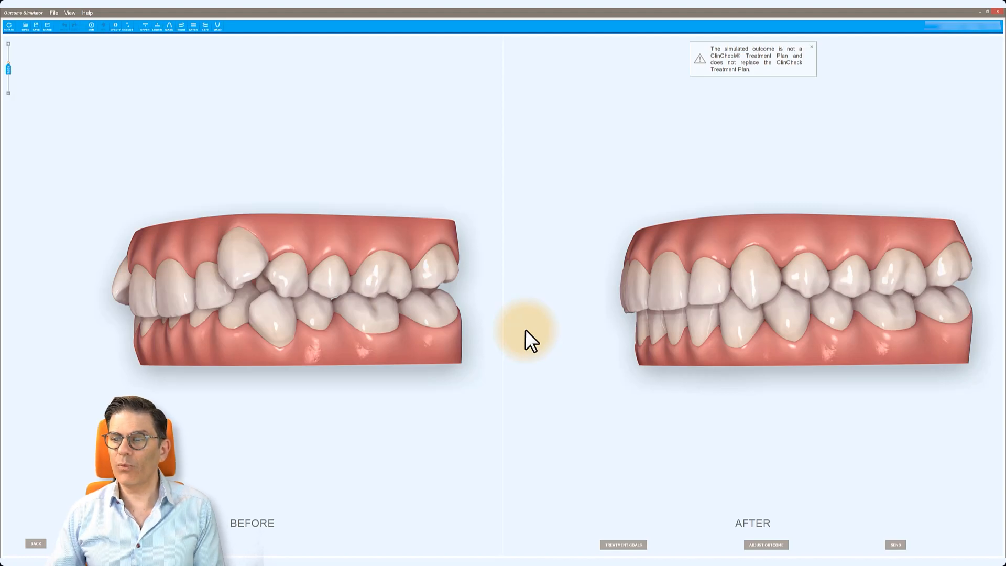
{"action": "left_click_drag", "start_coordinate": [662, 332], "coordinate": [775, 218]}
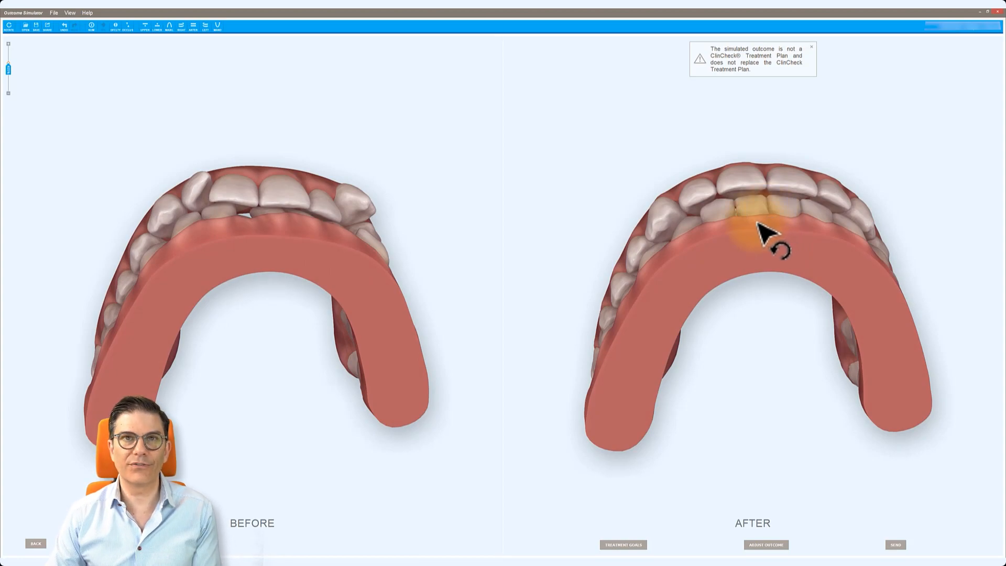
{"action": "left_click_drag", "start_coordinate": [770, 233], "coordinate": [787, 297]}
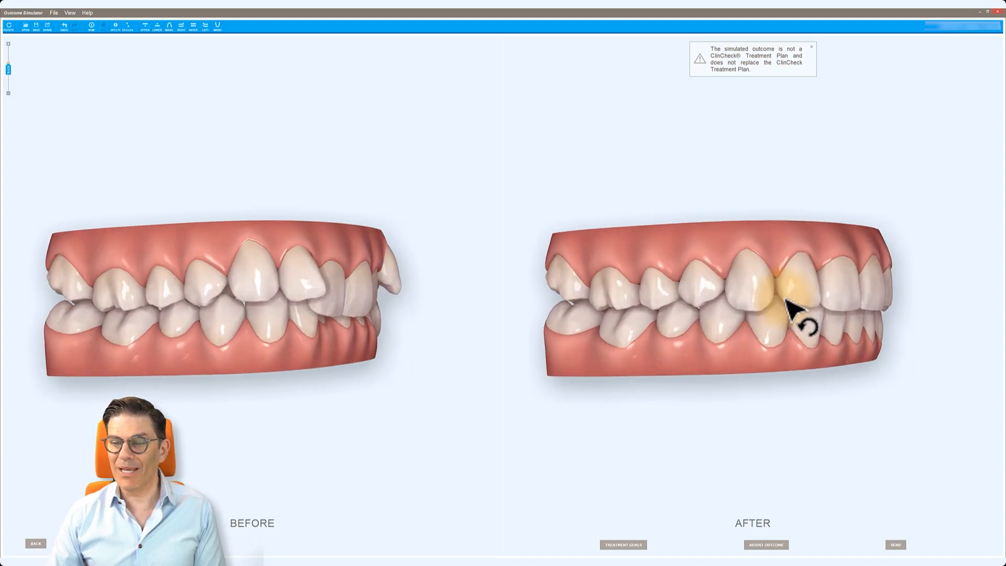
Step: Mark teeth 8 and 9 as extracted in the treatment goals and update the simulation
{"action": "left_click", "coordinate": [622, 545]}
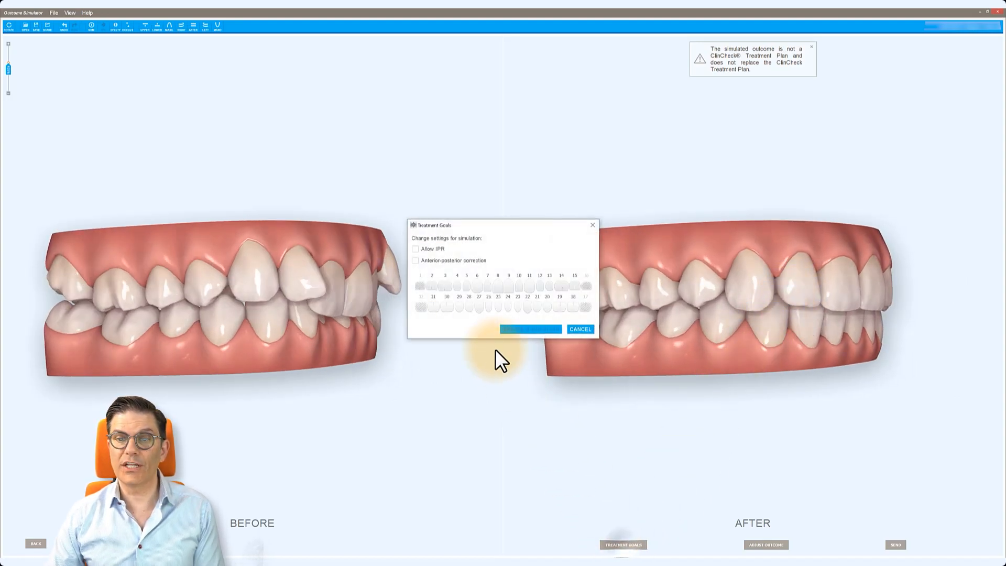
{"action": "left_click", "coordinate": [496, 286]}
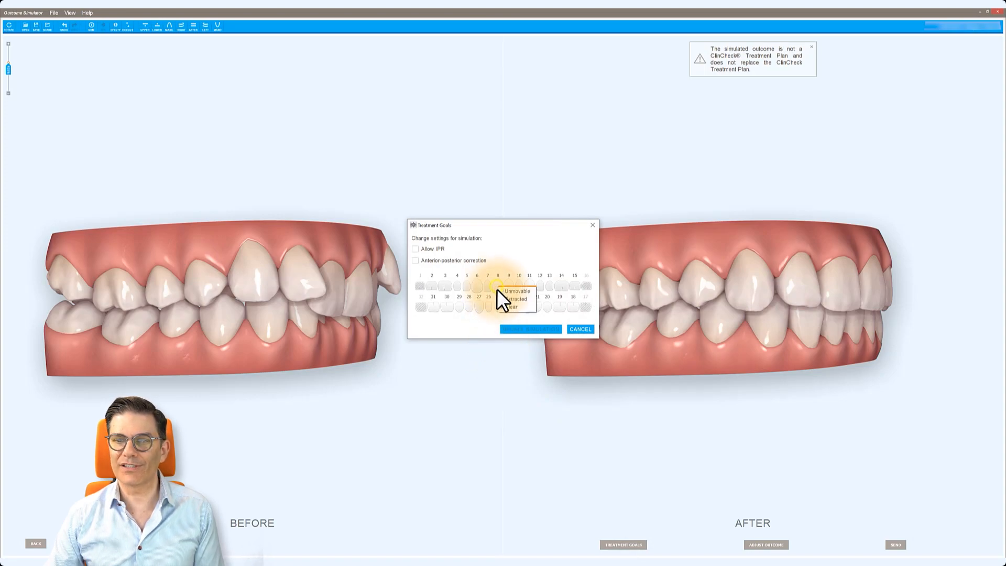
{"action": "left_click", "coordinate": [500, 300]}
{"action": "left_click", "coordinate": [508, 285]}
{"action": "left_click", "coordinate": [522, 298]}
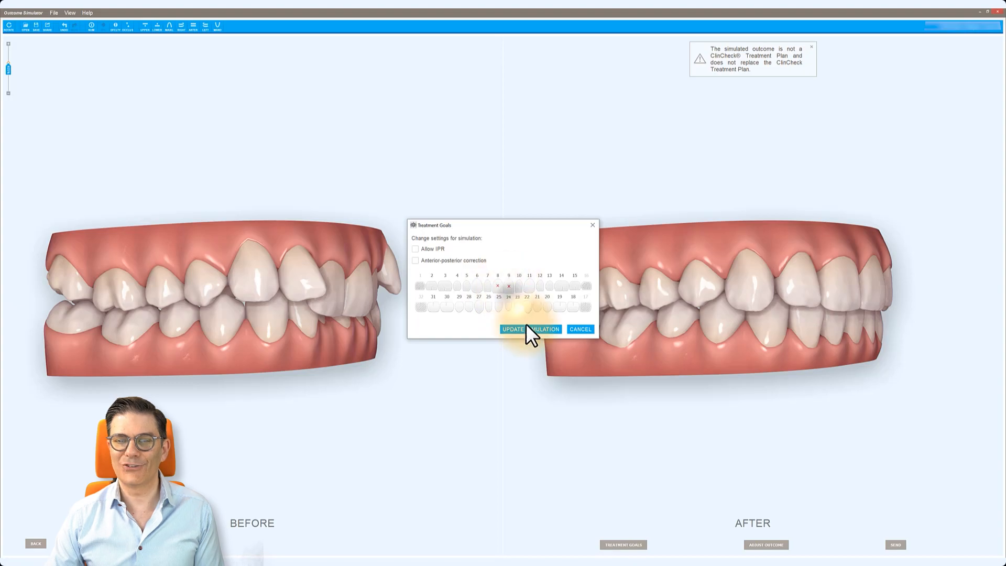
{"action": "left_click", "coordinate": [530, 330]}
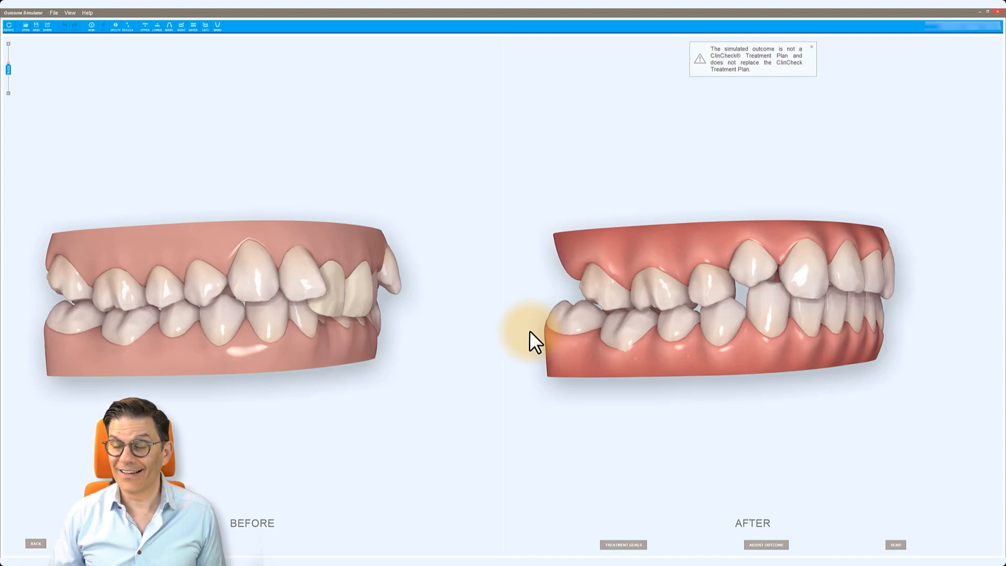
Step: Examine the extraction outcome against the initial teeth from the front and from slightly different angles
{"action": "left_click_drag", "start_coordinate": [813, 293], "coordinate": [711, 303]}
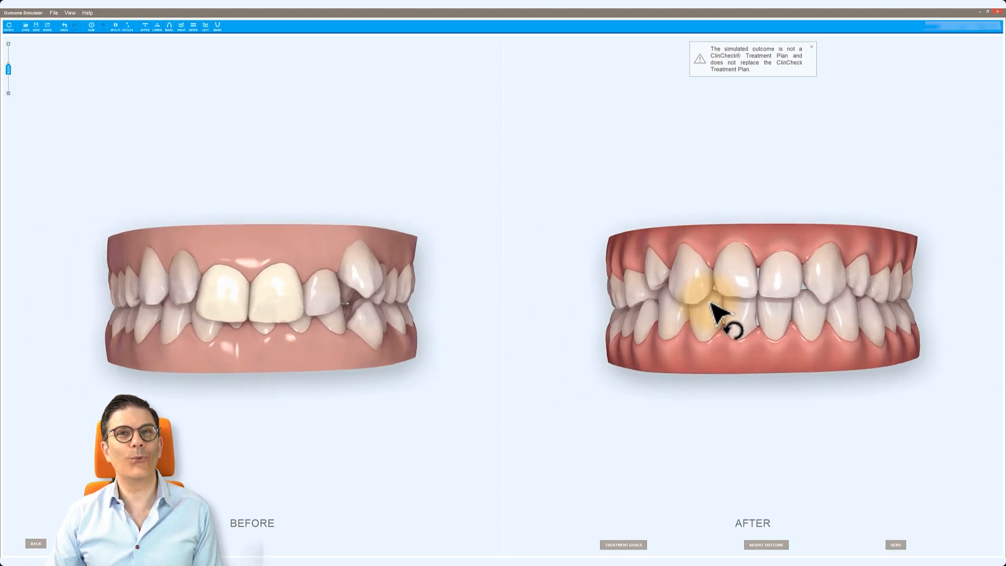
{"action": "left_click_drag", "start_coordinate": [808, 316], "coordinate": [651, 298]}
{"action": "left_click_drag", "start_coordinate": [700, 332], "coordinate": [747, 327]}
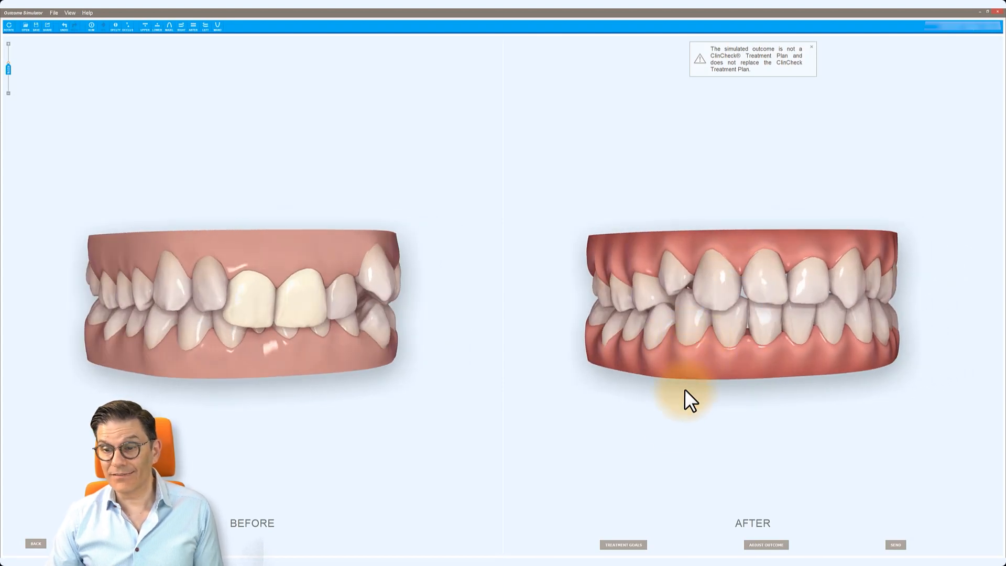
Step: Clear the extraction marks from teeth 8 and 9 in the treatment goals and update the simulation
{"action": "left_click", "coordinate": [623, 545]}
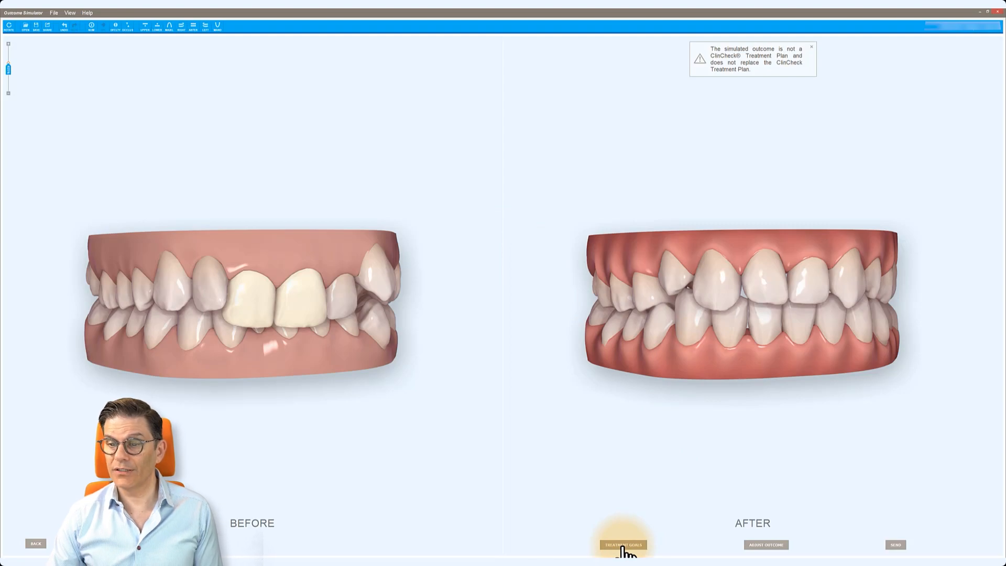
{"action": "left_click", "coordinate": [496, 285]}
{"action": "left_click", "coordinate": [504, 305]}
{"action": "left_click", "coordinate": [511, 286]}
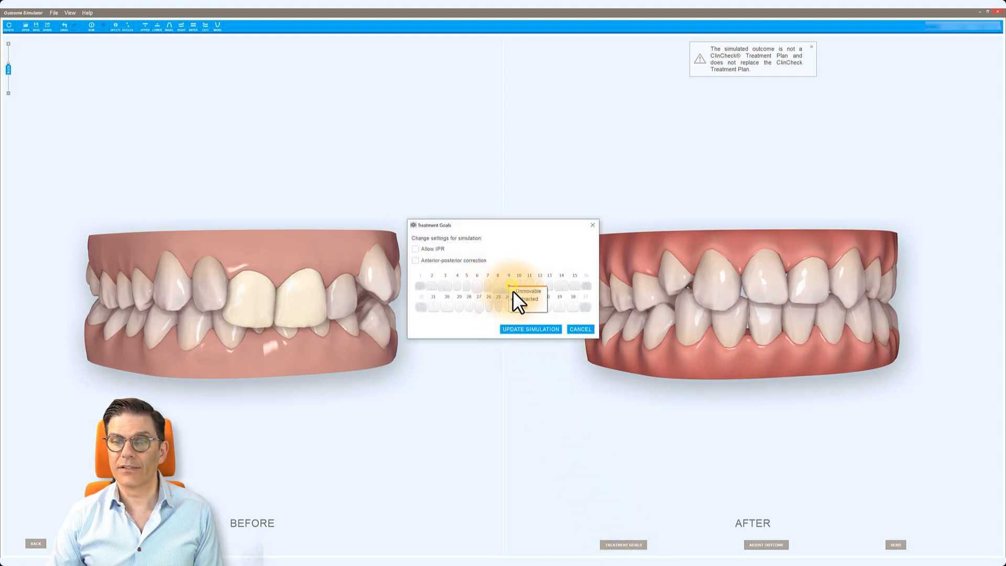
{"action": "left_click", "coordinate": [517, 306]}
{"action": "left_click", "coordinate": [529, 329]}
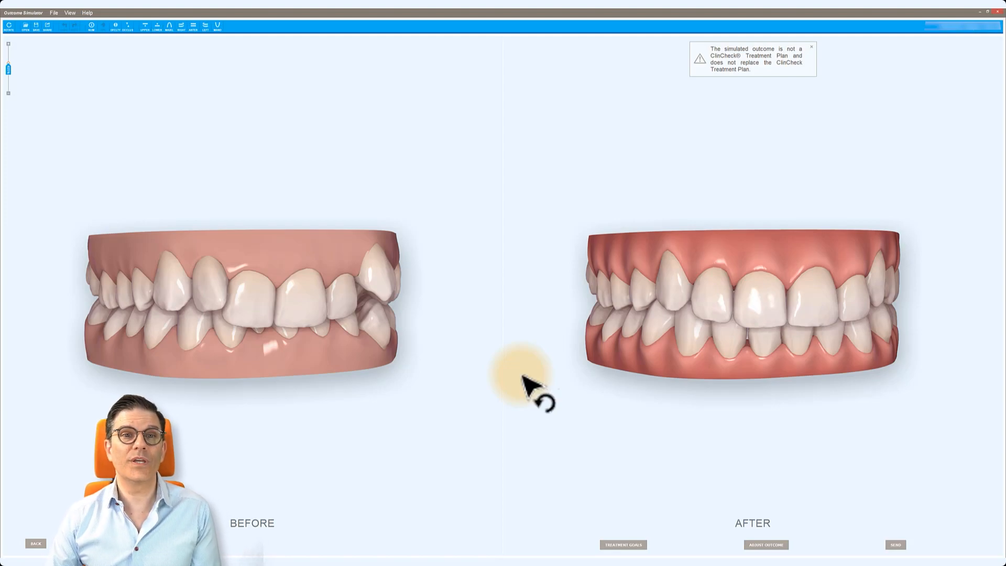
Step: Mark teeth 8 and 9 as extracted in the treatment goals and update the simulation
{"action": "left_click", "coordinate": [607, 544]}
{"action": "left_click", "coordinate": [495, 285]}
{"action": "left_click", "coordinate": [508, 298]}
{"action": "left_click", "coordinate": [510, 285]}
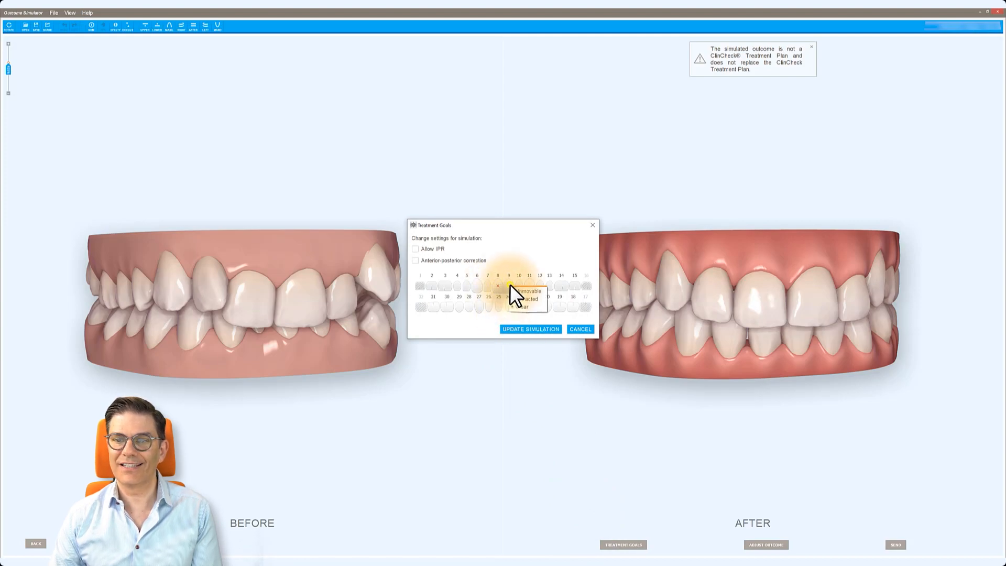
{"action": "left_click", "coordinate": [519, 299]}
{"action": "left_click", "coordinate": [526, 329]}
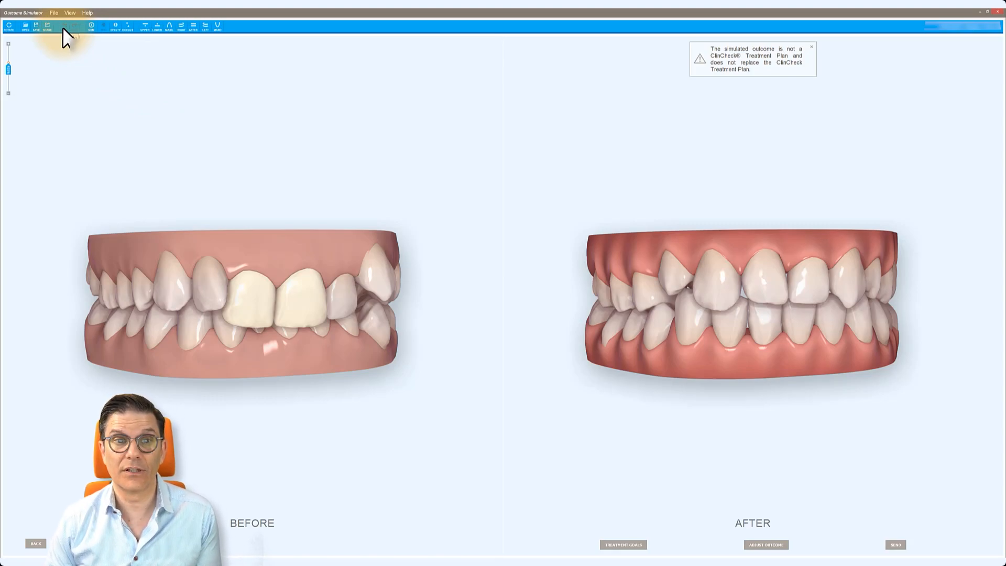
Step: Undo the last change to the simulation and restore it with Redo
{"action": "mouse_move", "coordinate": [775, 326]}
{"action": "left_mouse_down"}
{"action": "mouse_move", "coordinate": [690, 324]}
{"action": "mouse_move", "coordinate": [758, 325]}
{"action": "left_mouse_up"}
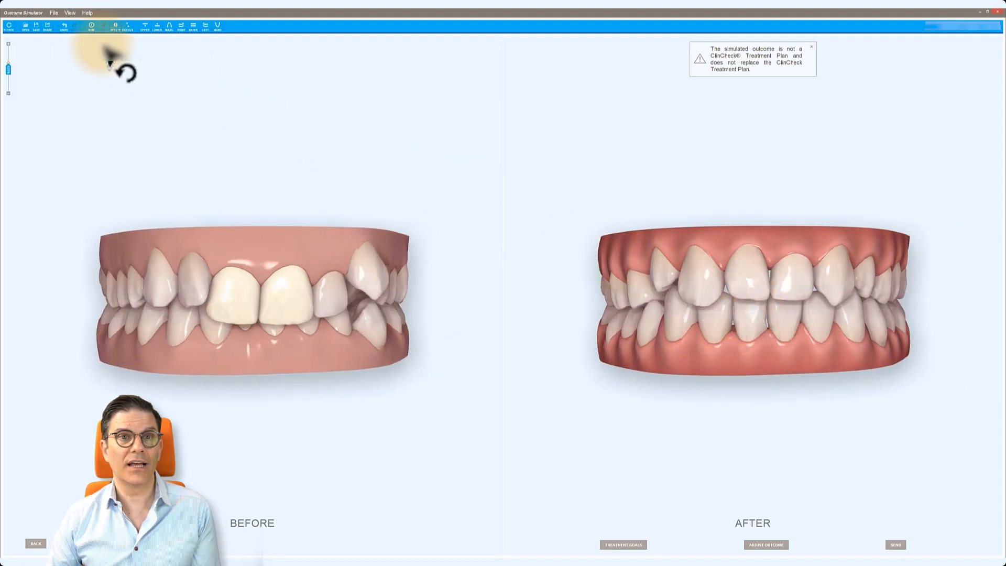
{"action": "left_click", "coordinate": [63, 26]}
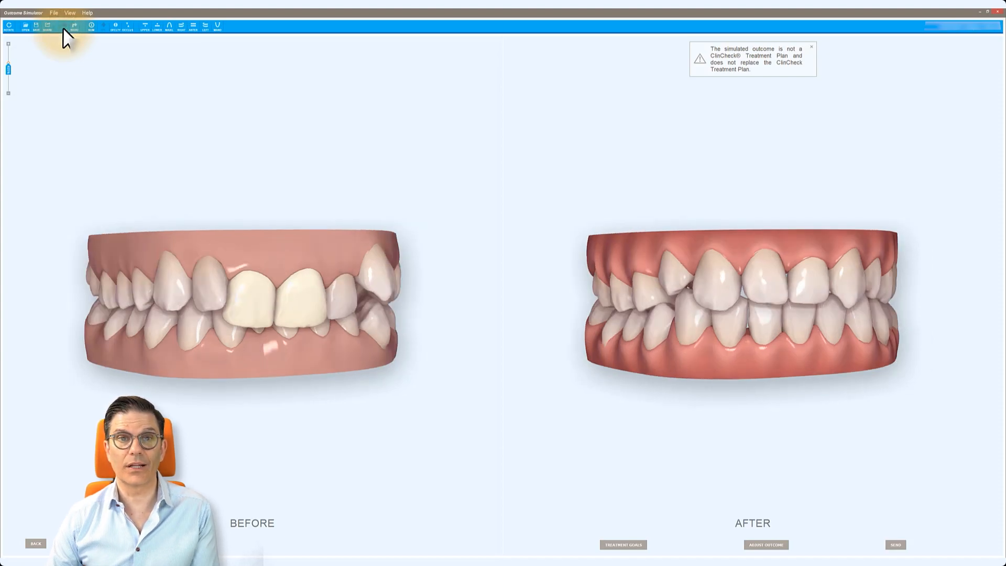
{"action": "left_click", "coordinate": [73, 28]}
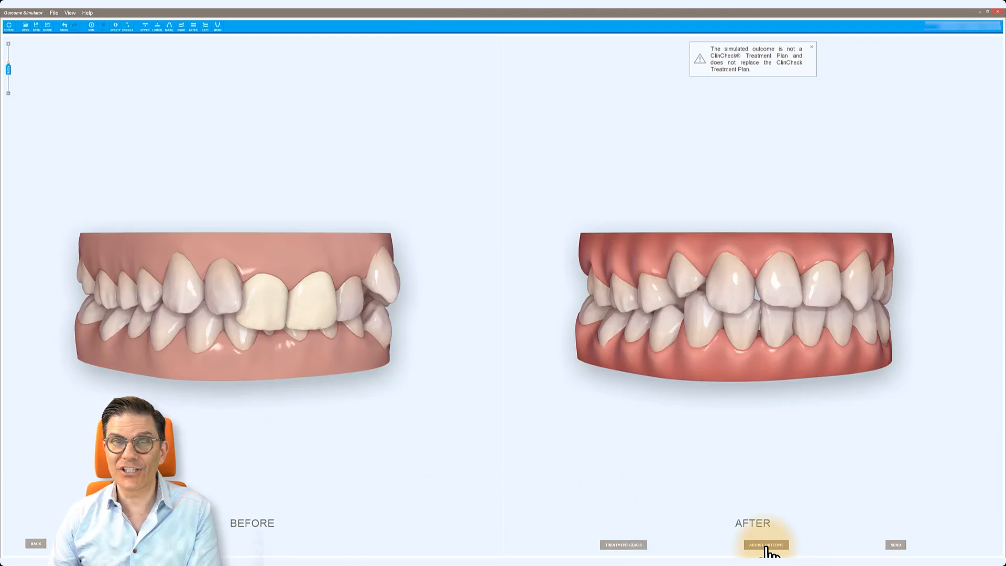
Step: Open the outcome for manual adjustment and move the upper left second molar vertically and buccolingually
{"action": "left_click", "coordinate": [765, 545]}
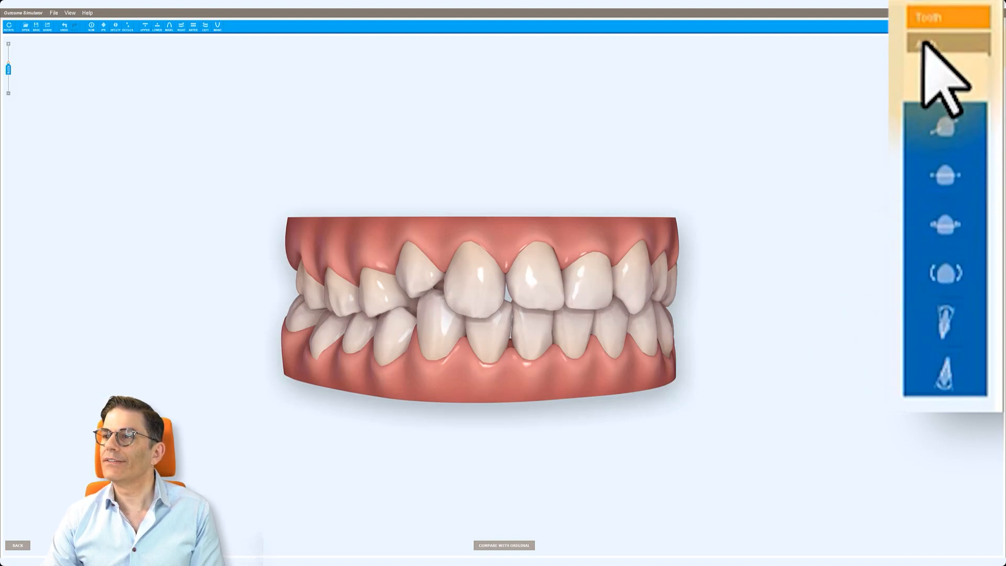
{"action": "left_click_drag", "start_coordinate": [559, 320], "coordinate": [473, 325]}
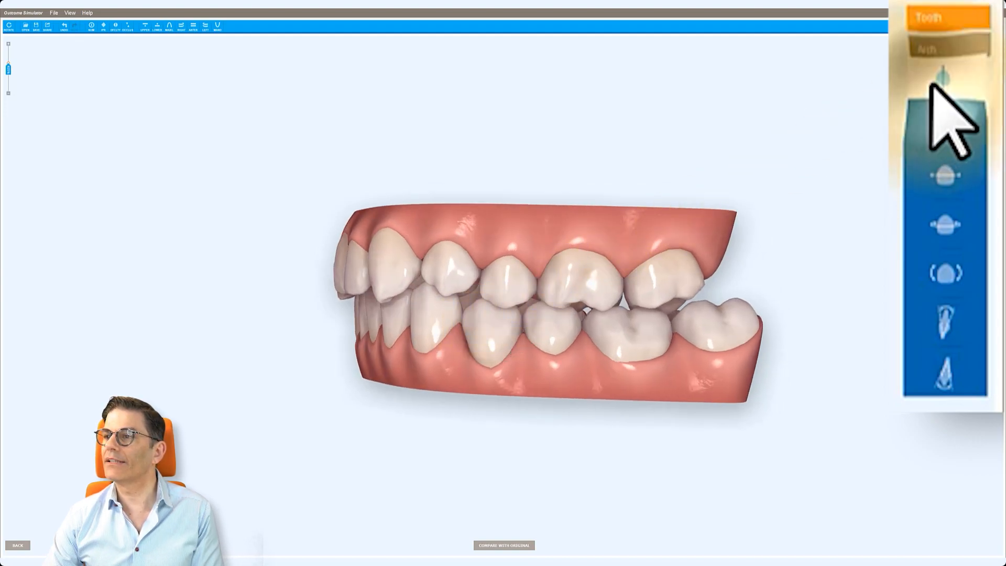
{"action": "left_click", "coordinate": [657, 280]}
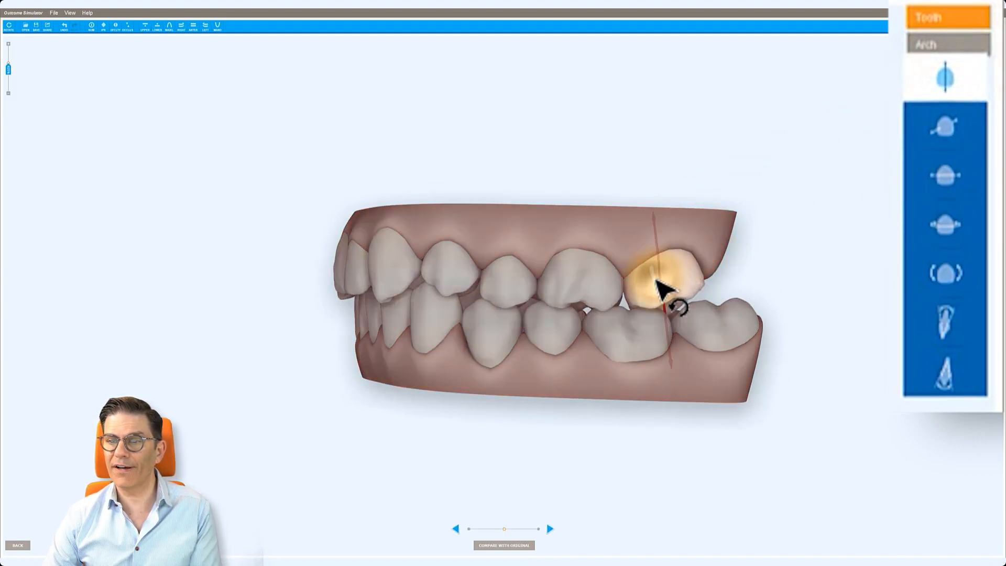
{"action": "mouse_move", "coordinate": [662, 279]}
{"action": "left_mouse_down"}
{"action": "mouse_move", "coordinate": [665, 309]}
{"action": "mouse_move", "coordinate": [657, 254]}
{"action": "mouse_move", "coordinate": [657, 307]}
{"action": "mouse_move", "coordinate": [661, 291]}
{"action": "left_mouse_up"}
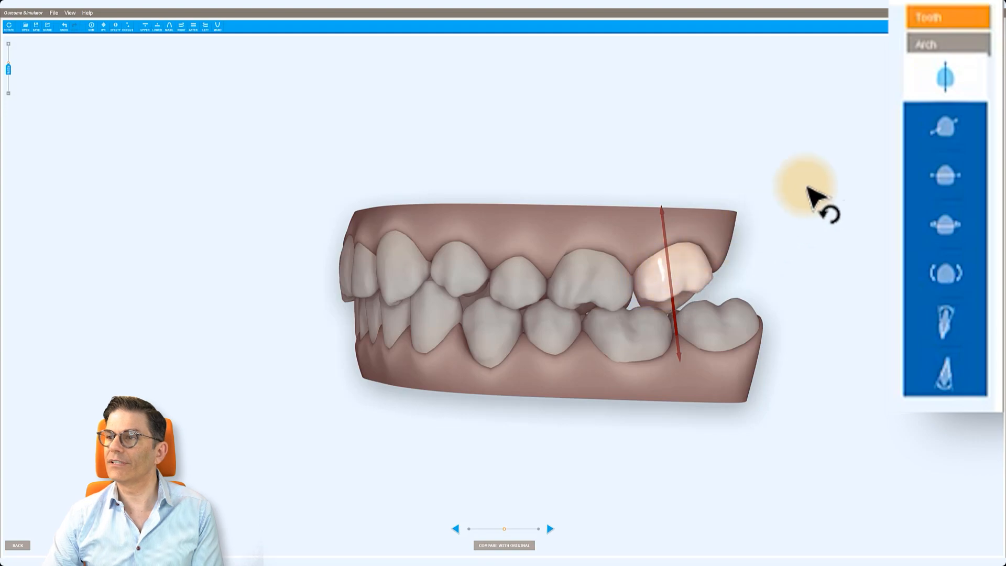
{"action": "left_click", "coordinate": [943, 126]}
{"action": "mouse_move", "coordinate": [669, 287]}
{"action": "left_mouse_down"}
{"action": "mouse_move", "coordinate": [689, 292]}
{"action": "mouse_move", "coordinate": [665, 285]}
{"action": "mouse_move", "coordinate": [675, 292]}
{"action": "left_mouse_up"}
Step: Shift the upper right lateral incisor slightly along the arch with the mesiodistal movement tool
{"action": "left_click_drag", "start_coordinate": [476, 324], "coordinate": [556, 313]}
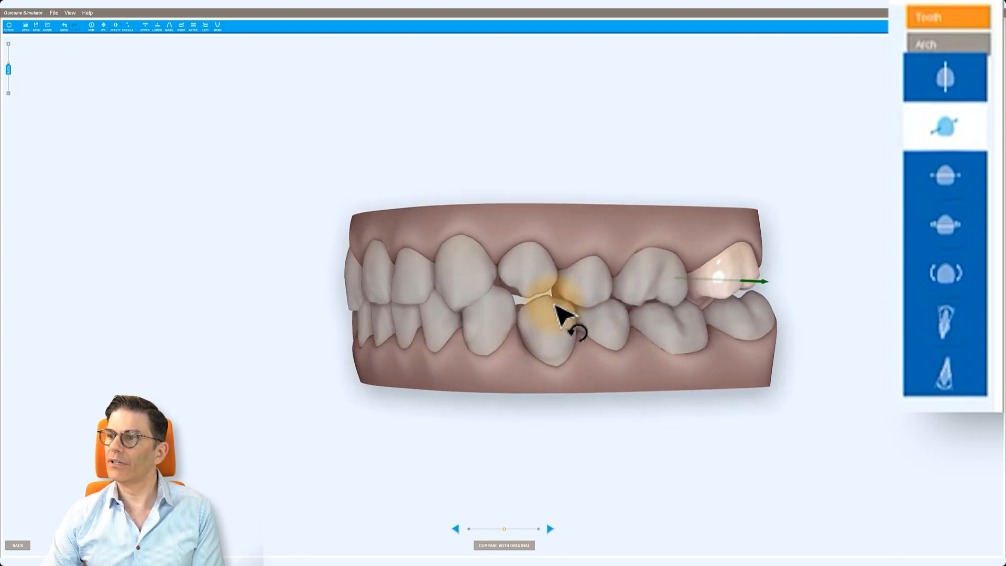
{"action": "left_click", "coordinate": [937, 178]}
{"action": "left_click_drag", "start_coordinate": [411, 331], "coordinate": [530, 332]}
{"action": "left_click", "coordinate": [509, 288]}
{"action": "mouse_move", "coordinate": [507, 287]}
{"action": "left_mouse_down"}
{"action": "mouse_move", "coordinate": [476, 285]}
{"action": "mouse_move", "coordinate": [548, 285]}
{"action": "mouse_move", "coordinate": [504, 286]}
{"action": "left_mouse_up"}
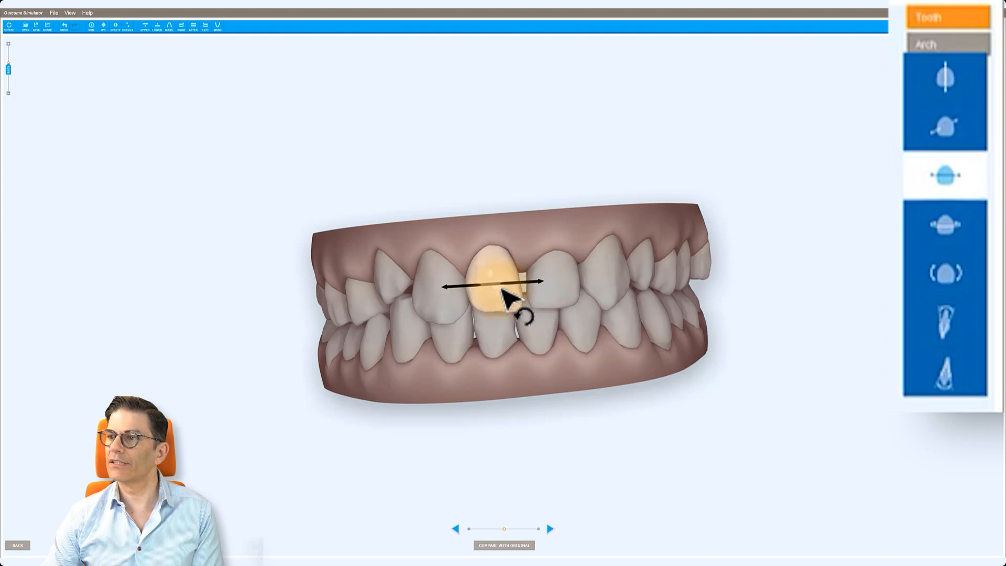
Step: Rotate the upper right lateral incisor and the upper right second premolar about their long axes in the upper occlusal view
{"action": "left_click", "coordinate": [917, 224]}
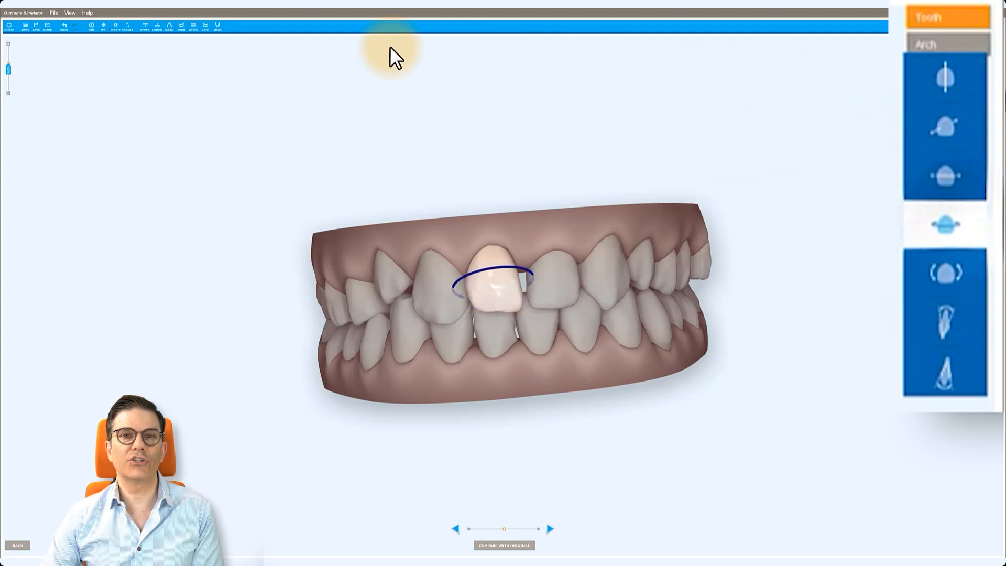
{"action": "left_click", "coordinate": [145, 25]}
{"action": "left_click_drag", "start_coordinate": [476, 153], "coordinate": [513, 134]}
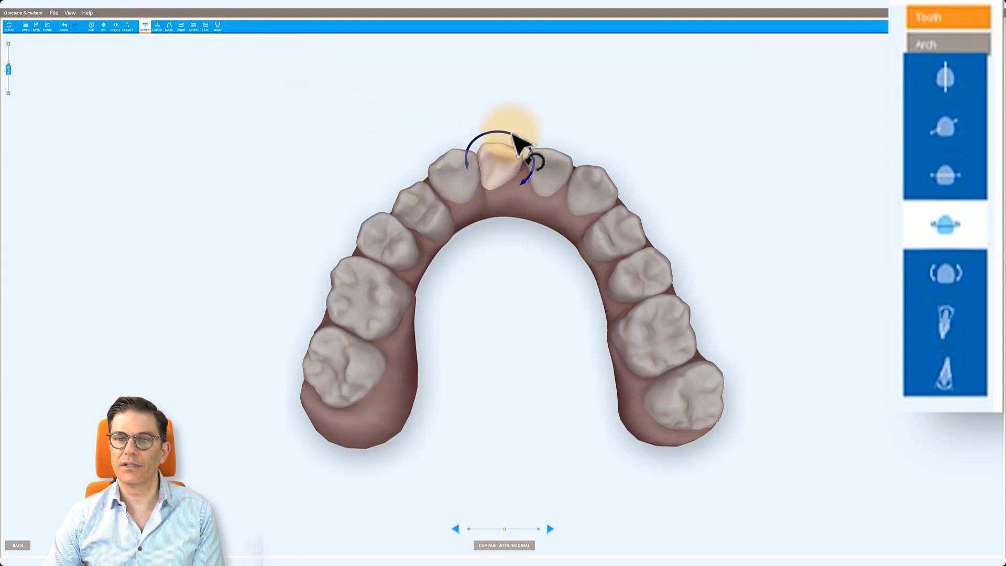
{"action": "left_click", "coordinate": [390, 246]}
{"action": "left_click_drag", "start_coordinate": [365, 238], "coordinate": [386, 215]}
Step: Tip the upper left first premolar mesiodistally with the angulation tool
{"action": "left_click", "coordinate": [945, 272]}
{"action": "left_click_drag", "start_coordinate": [499, 135], "coordinate": [380, 350]}
{"action": "left_click_drag", "start_coordinate": [414, 231], "coordinate": [398, 229]}
{"action": "left_click", "coordinate": [524, 289]}
{"action": "left_click_drag", "start_coordinate": [582, 254], "coordinate": [553, 302]}
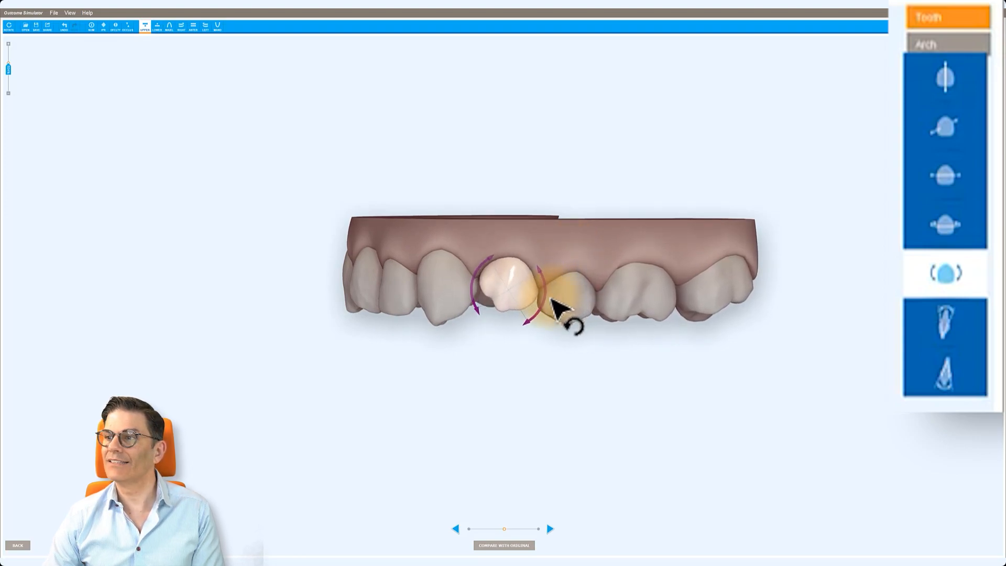
Step: Try the two root movement tools on the upper teeth, starting with the upper left first premolar
{"action": "left_click", "coordinate": [940, 327]}
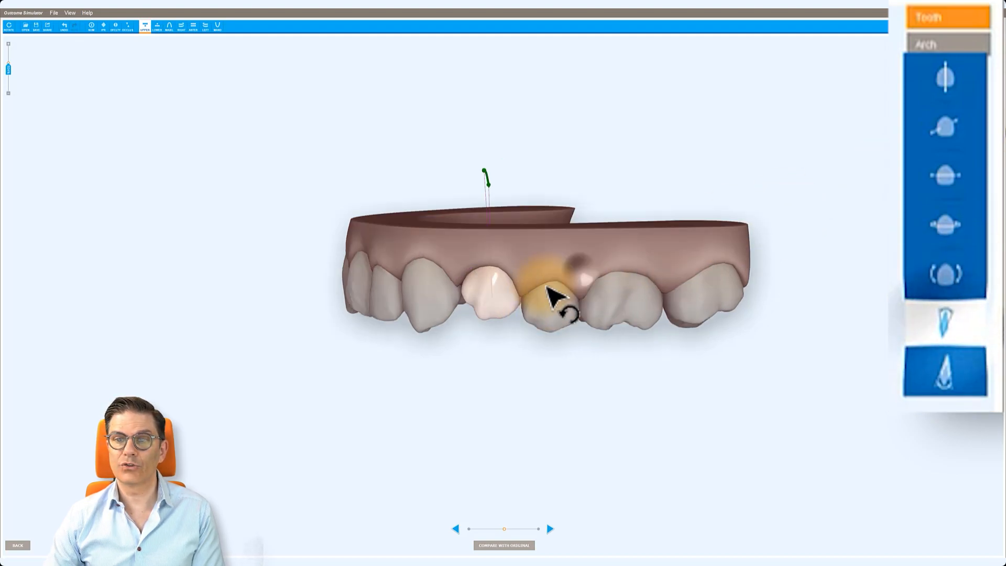
{"action": "left_click_drag", "start_coordinate": [546, 287], "coordinate": [452, 313]}
{"action": "left_click_drag", "start_coordinate": [363, 211], "coordinate": [414, 220]}
{"action": "left_click", "coordinate": [944, 372]}
{"action": "left_click_drag", "start_coordinate": [454, 338], "coordinate": [440, 313]}
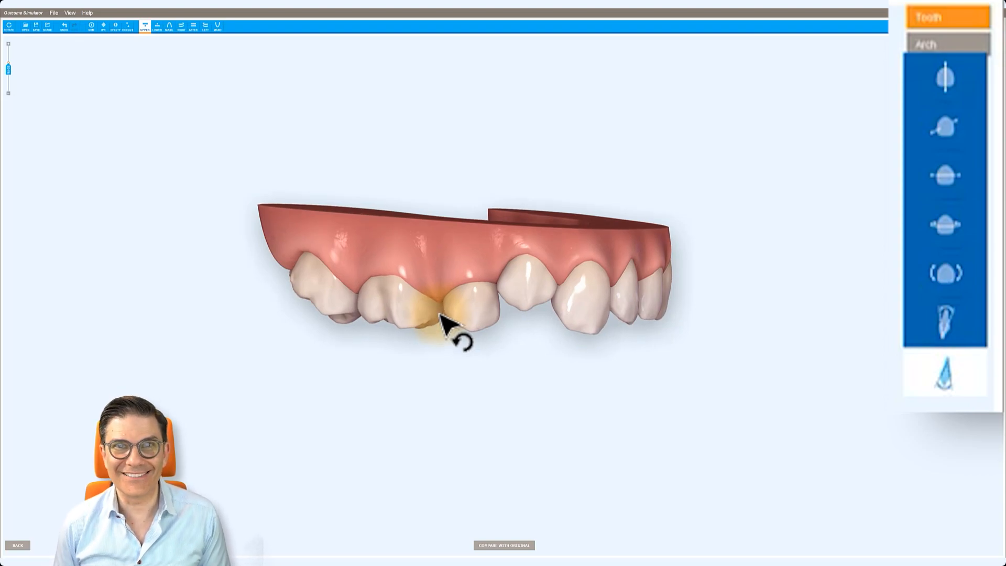
Step: Compare the manually adjusted outcome with the original outcome from the front
{"action": "left_click_drag", "start_coordinate": [440, 314], "coordinate": [554, 231]}
{"action": "left_click", "coordinate": [193, 27]}
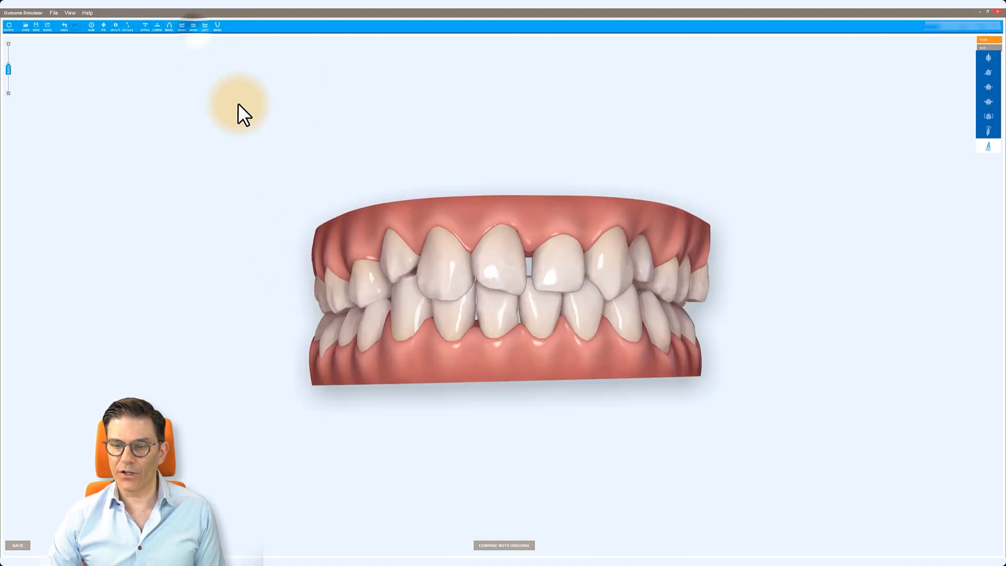
{"action": "left_click", "coordinate": [511, 546]}
{"action": "left_click_drag", "start_coordinate": [512, 547], "coordinate": [518, 521]}
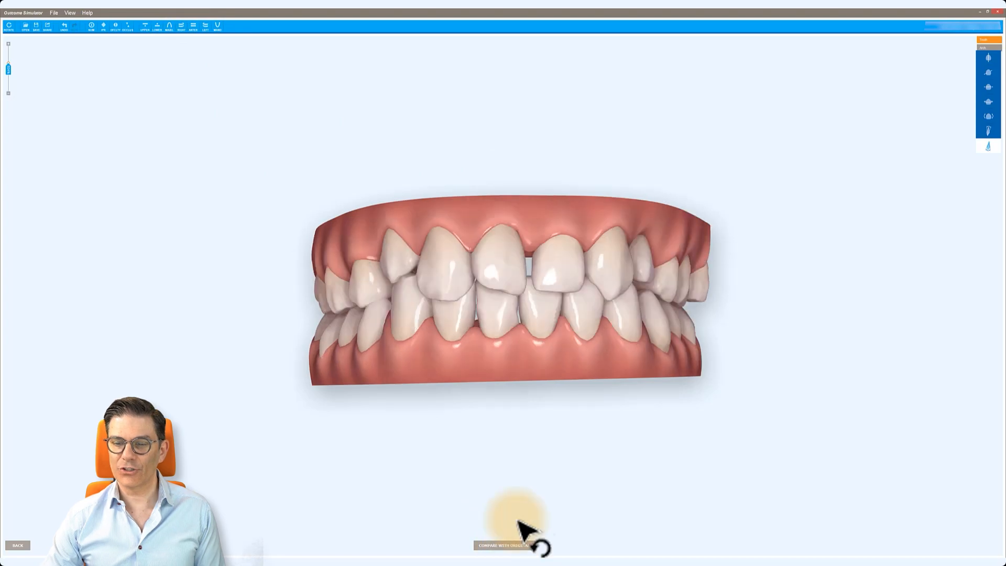
{"action": "left_click", "coordinate": [518, 521]}
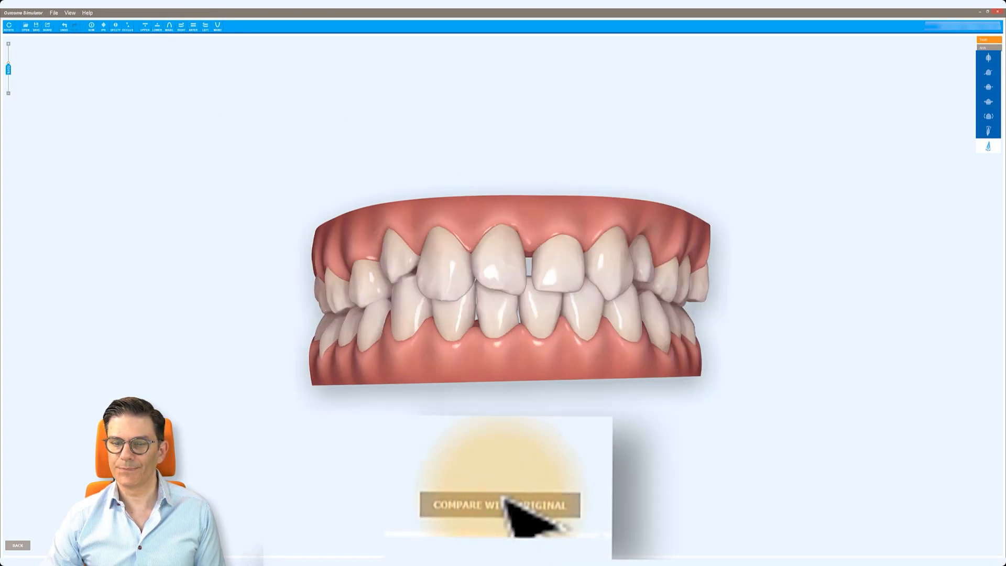
{"action": "left_click", "coordinate": [506, 545]}
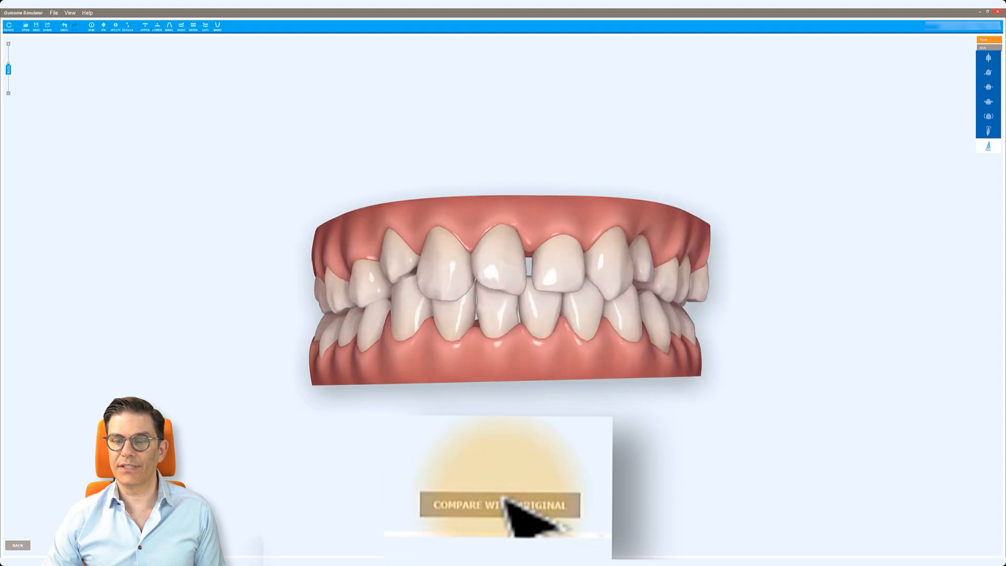
{"action": "left_click", "coordinate": [505, 498]}
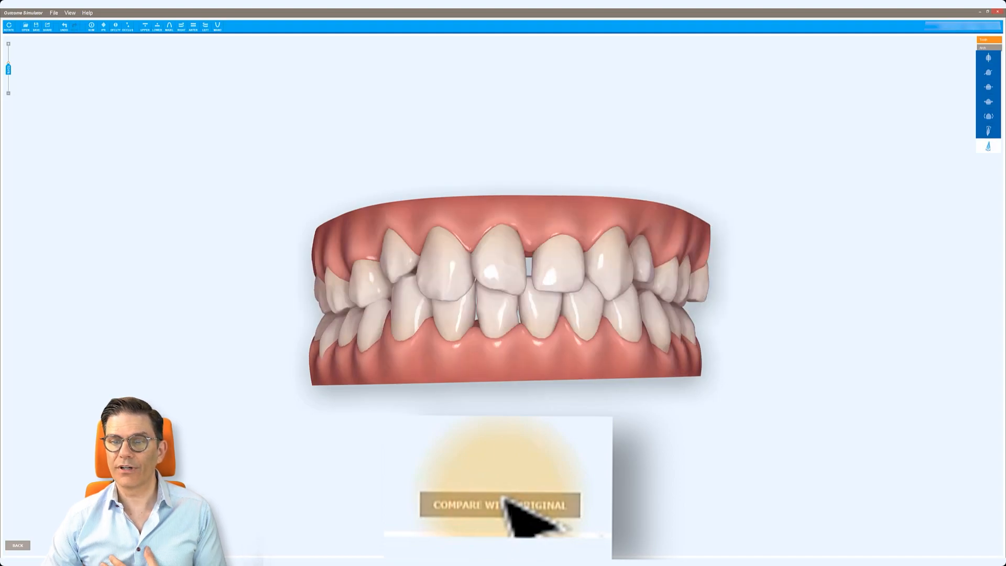
Step: Leave the manual adjustment and inspect the before and after models side by side from slightly different angles
{"action": "left_click_drag", "start_coordinate": [500, 389], "coordinate": [503, 287]}
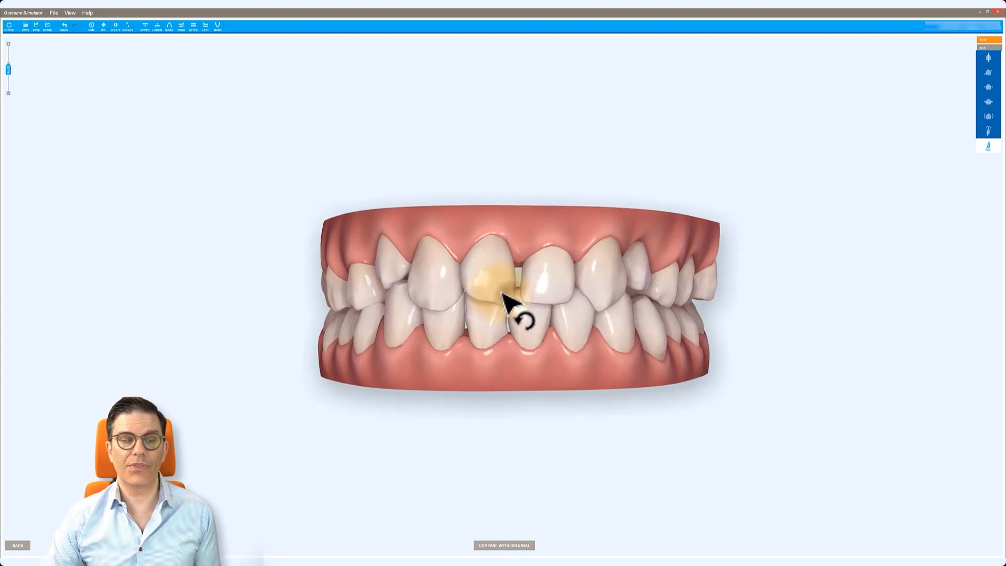
{"action": "left_click", "coordinate": [18, 549]}
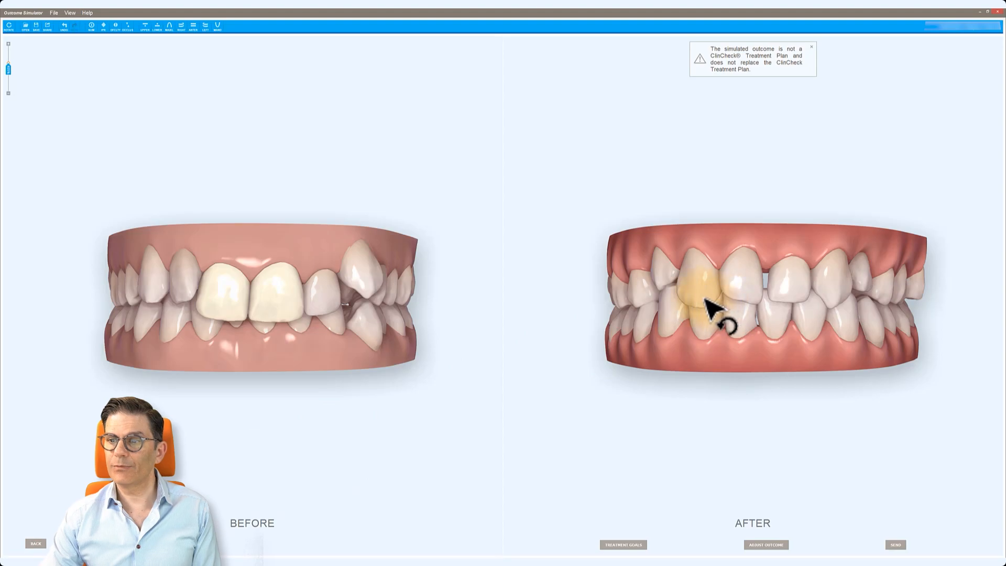
{"action": "left_click_drag", "start_coordinate": [702, 303], "coordinate": [774, 298]}
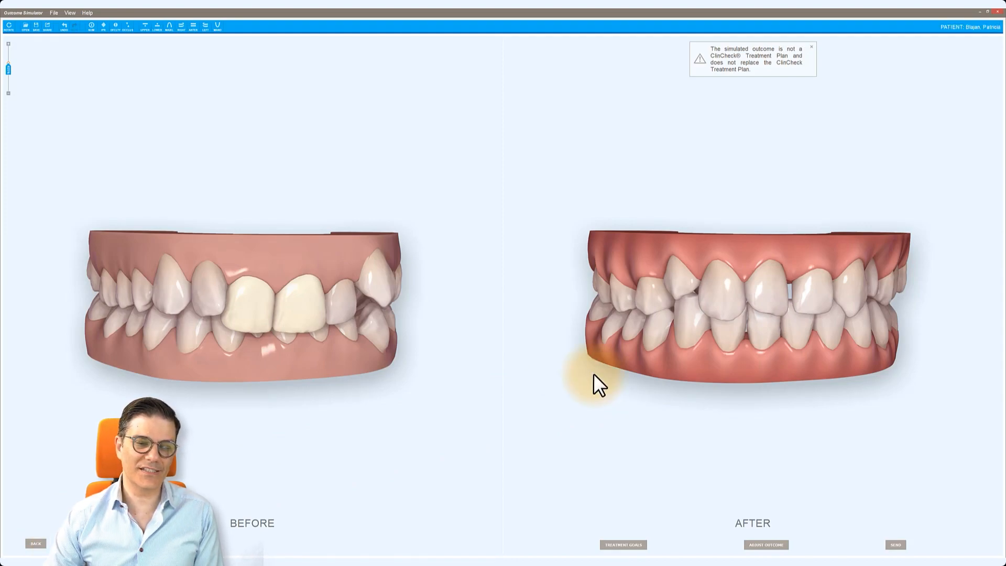
Step: Leave the simulator and reopen the Invisalign Outcome Simulator for the Invisalign + iRecord order scanned on 11/27/17
{"action": "left_click", "coordinate": [35, 543]}
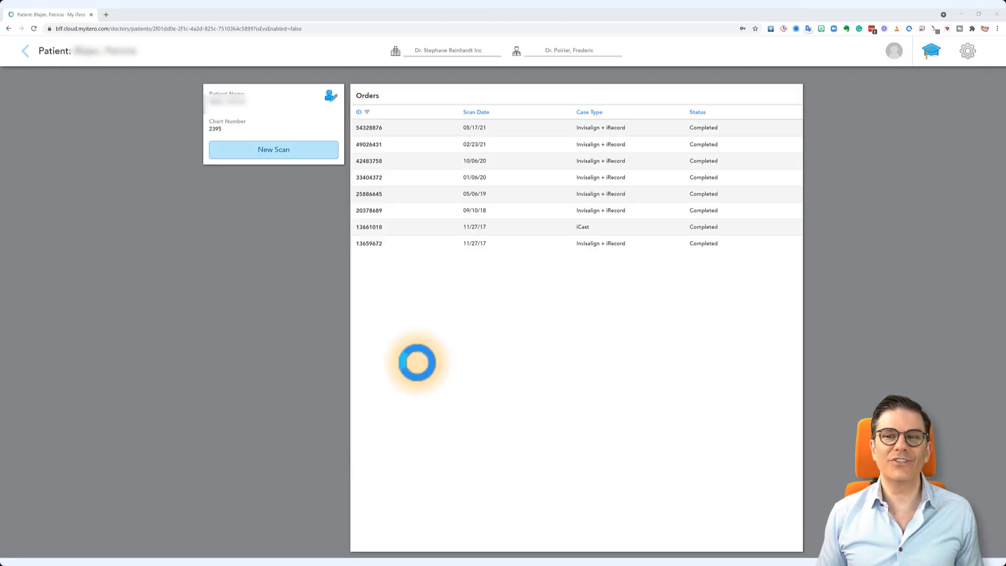
{"action": "left_click", "coordinate": [466, 243]}
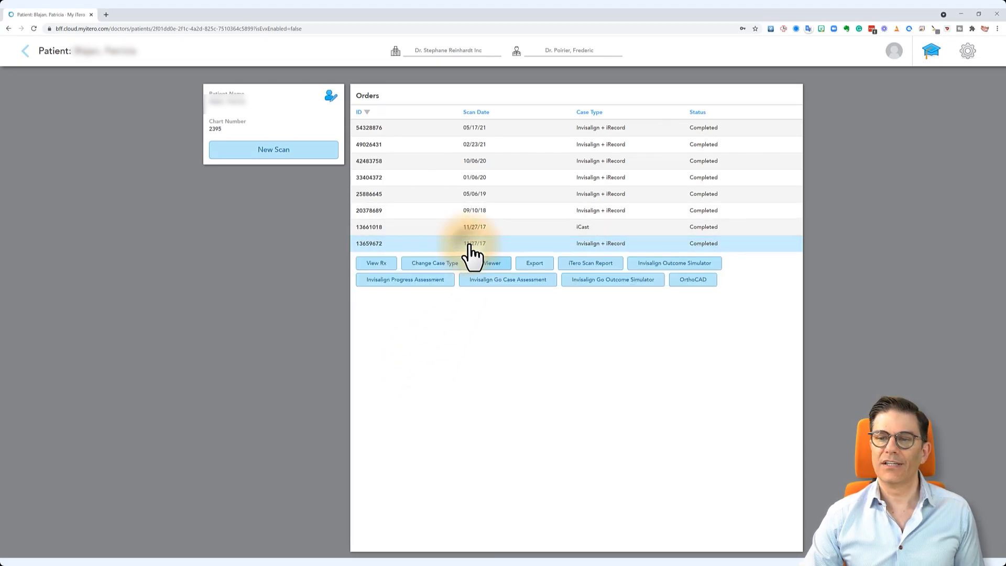
{"action": "left_click", "coordinate": [648, 266]}
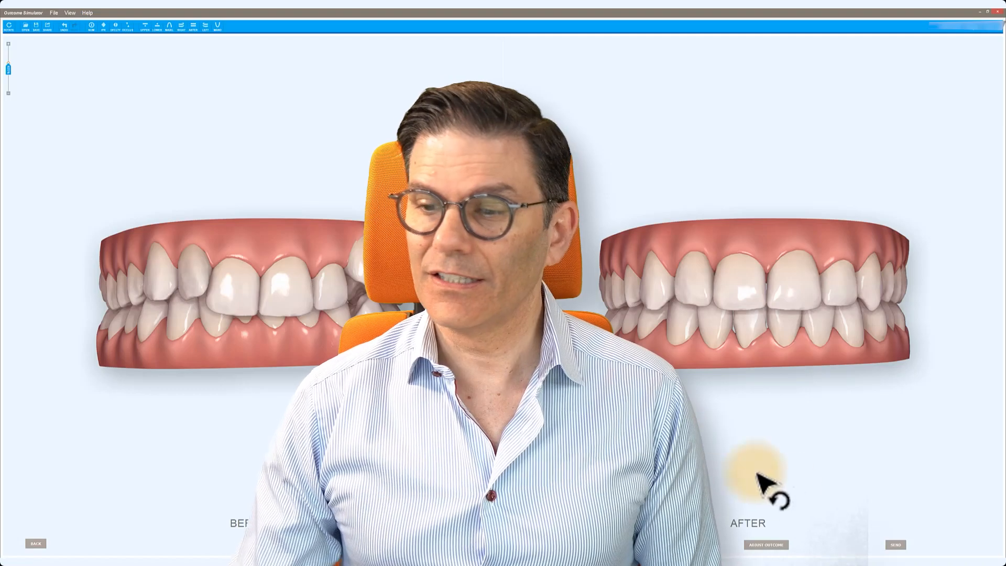
Step: Send the simulation to the Invisalign treatment team and open the form for sharing it by email
{"action": "left_click", "coordinate": [895, 545]}
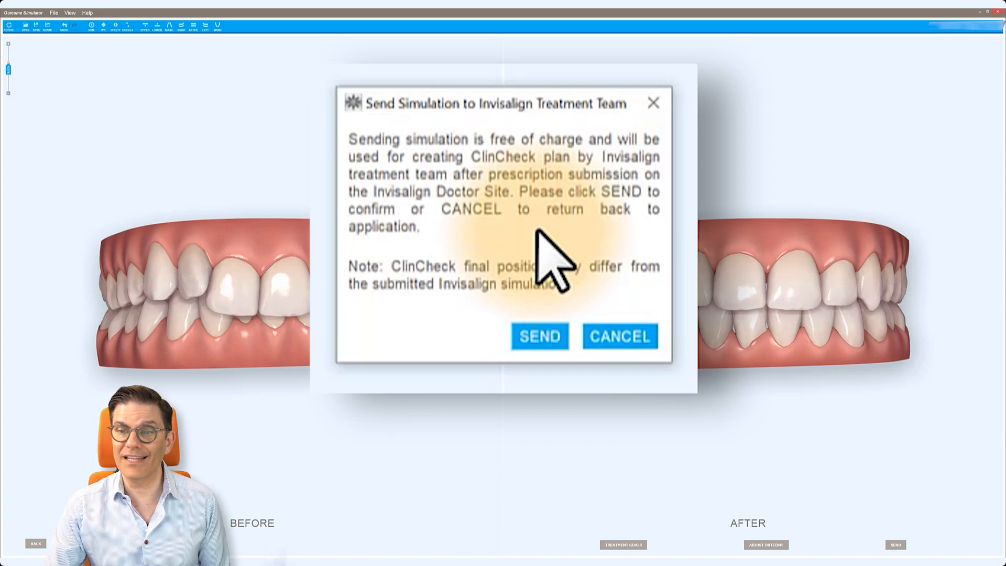
{"action": "left_click", "coordinate": [539, 339]}
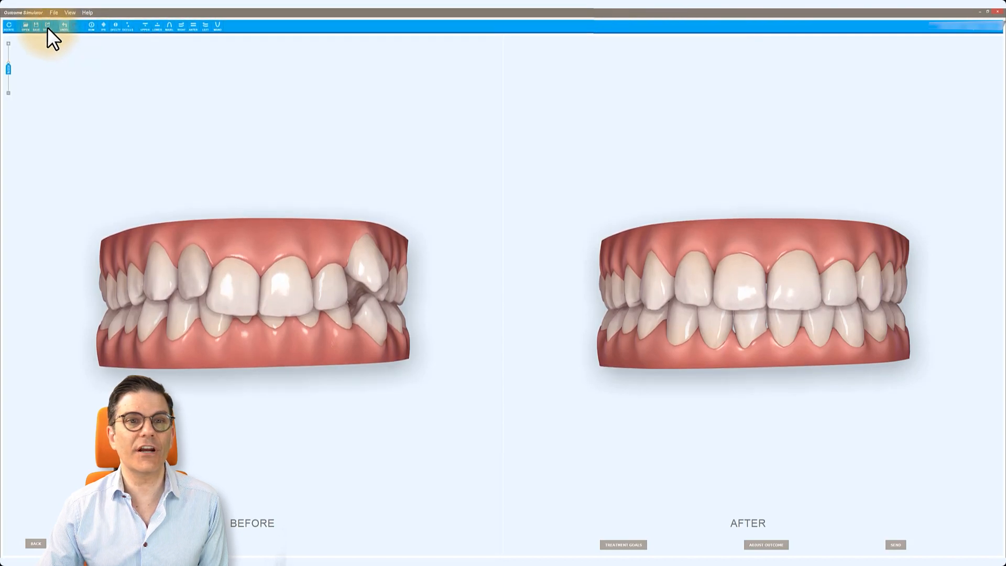
{"action": "left_click", "coordinate": [47, 25]}
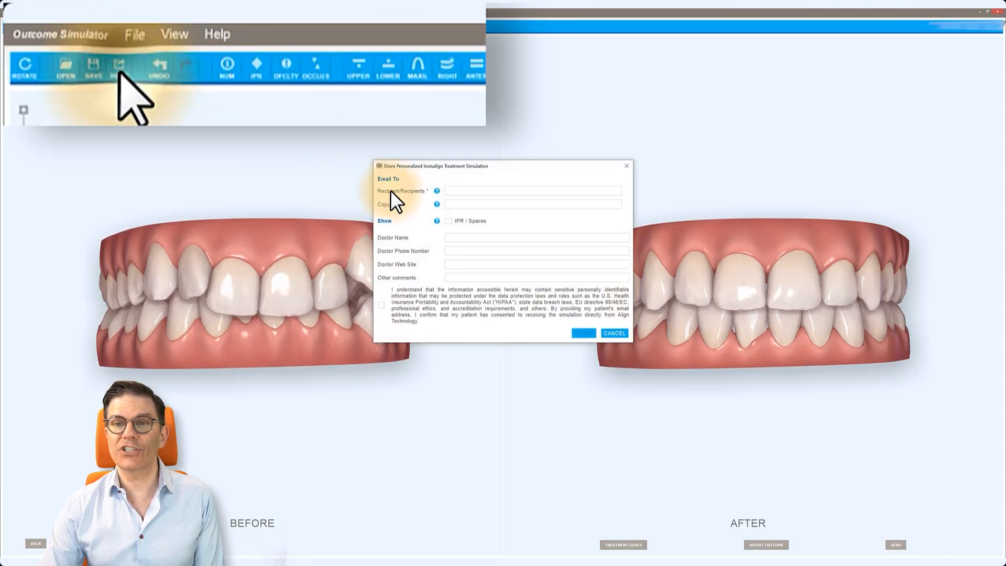
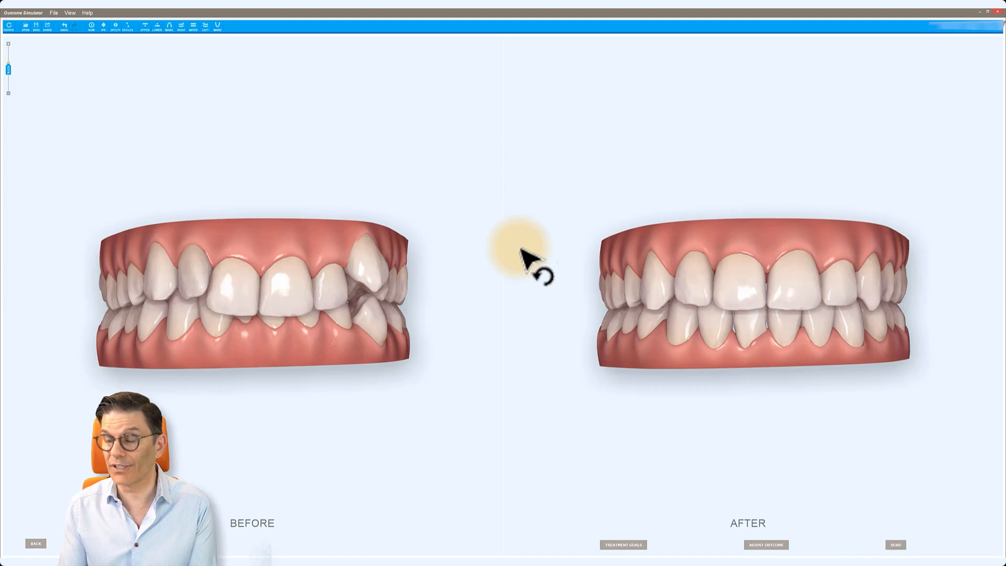
Step: Start manually adjusting the outcome and fine-tune the vertical position of the upper canines on both sides
{"action": "left_click_drag", "start_coordinate": [753, 304], "coordinate": [724, 312]}
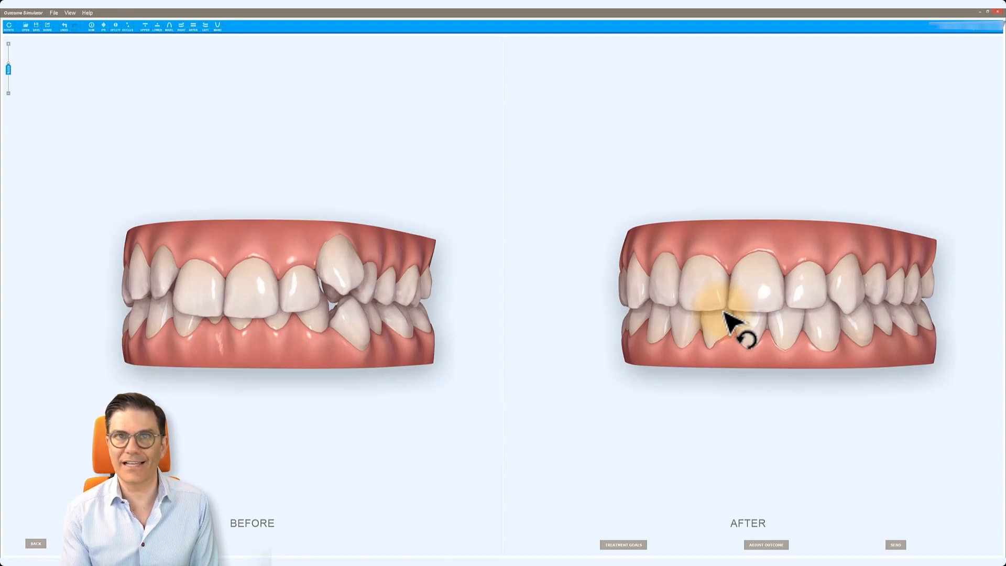
{"action": "left_click_drag", "start_coordinate": [740, 325], "coordinate": [684, 332]}
{"action": "left_click_drag", "start_coordinate": [779, 328], "coordinate": [772, 308]}
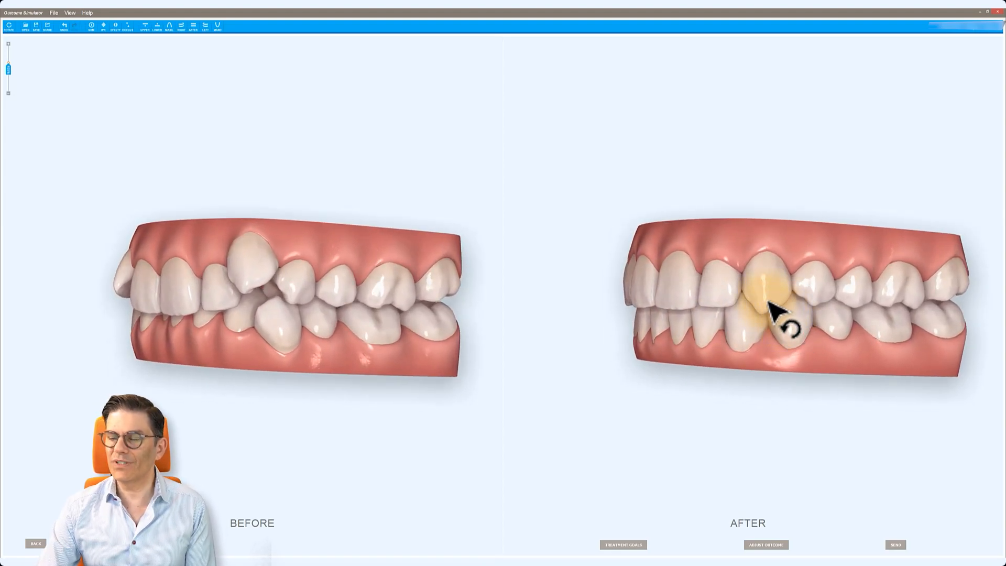
{"action": "left_click", "coordinate": [764, 544]}
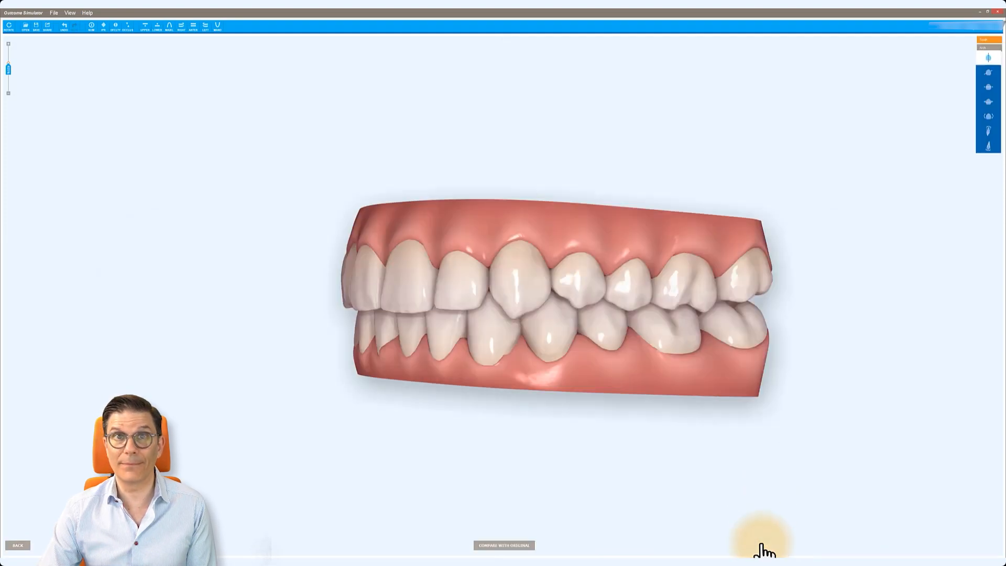
{"action": "left_click_drag", "start_coordinate": [569, 388], "coordinate": [579, 383]}
{"action": "left_click", "coordinate": [522, 286]}
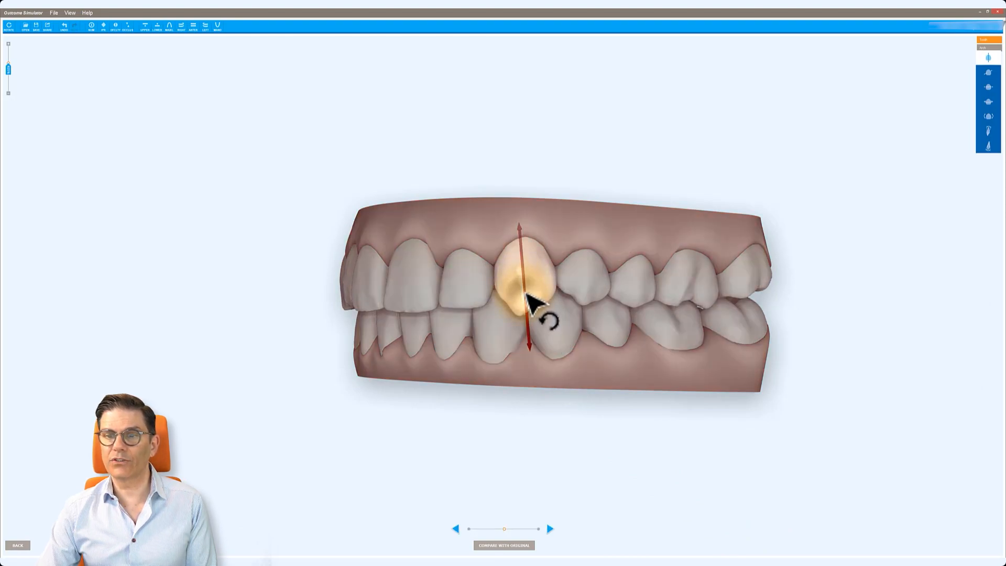
{"action": "left_click_drag", "start_coordinate": [325, 309], "coordinate": [545, 276]}
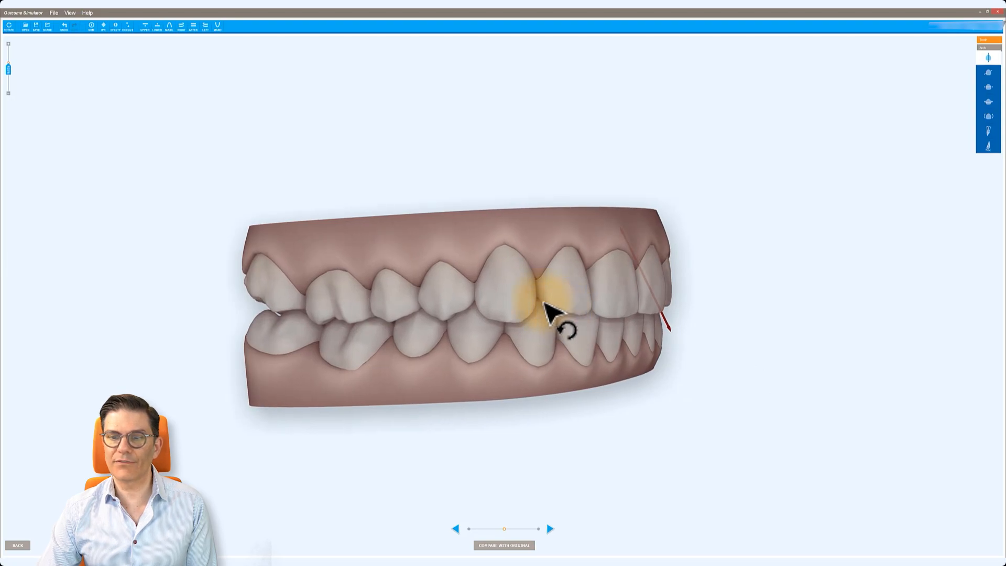
{"action": "left_click", "coordinate": [512, 292]}
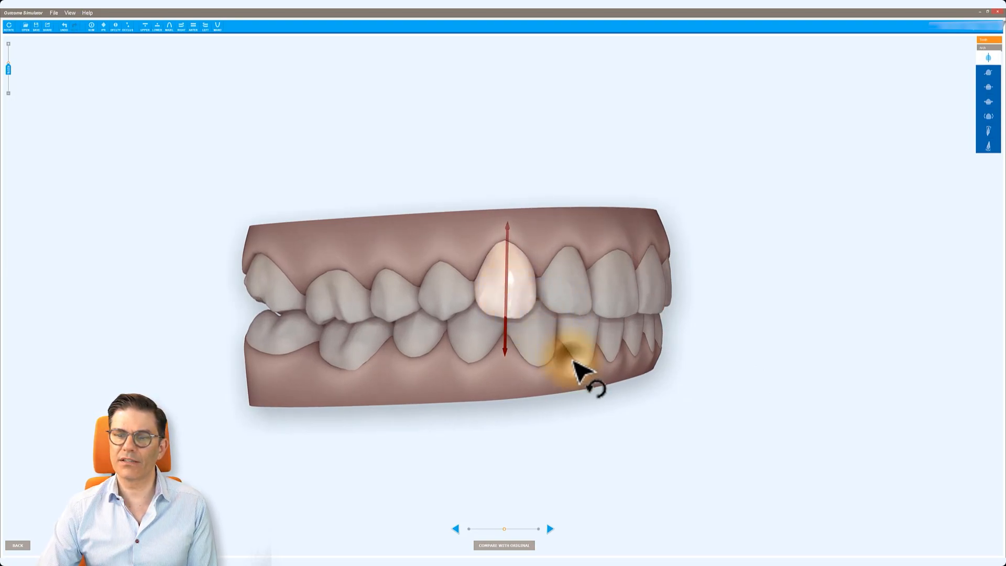
{"action": "left_click", "coordinate": [562, 393]}
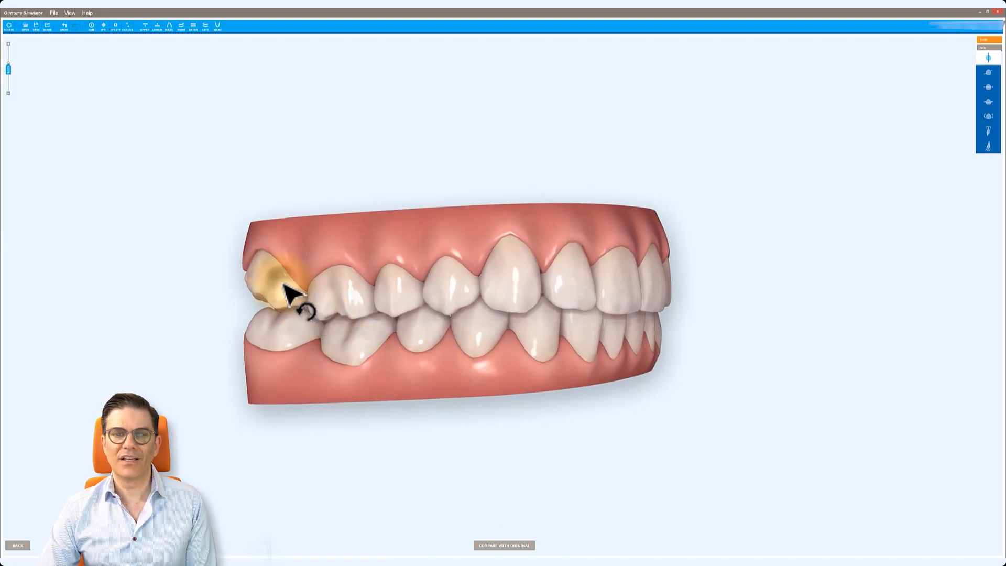
Step: Adjust the crown inclination and the root inclination of the patient's upper right second molar
{"action": "left_click", "coordinate": [297, 297]}
{"action": "left_click", "coordinate": [987, 146]}
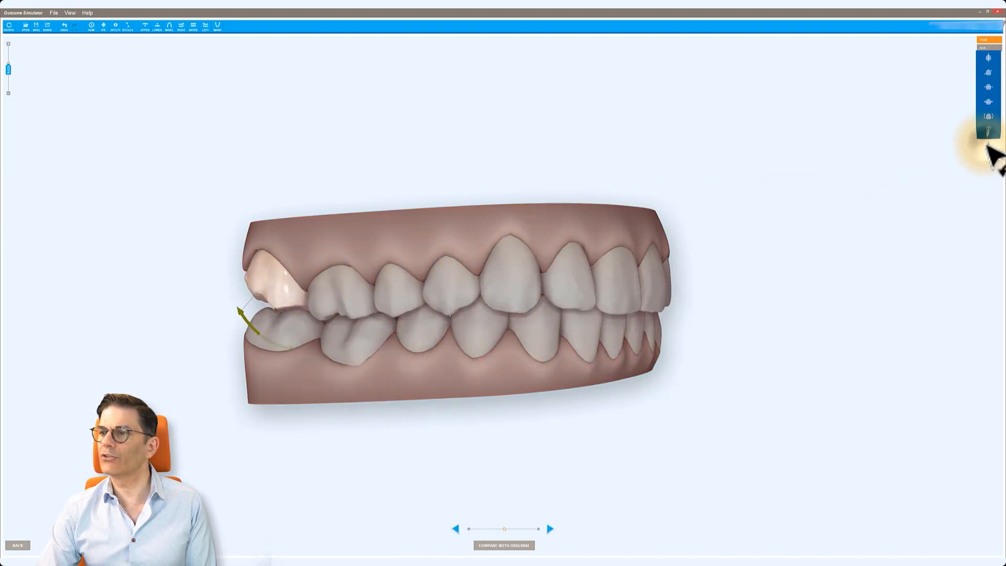
{"action": "left_click_drag", "start_coordinate": [253, 326], "coordinate": [269, 332]}
{"action": "left_click", "coordinate": [988, 131]}
{"action": "left_click_drag", "start_coordinate": [340, 192], "coordinate": [318, 183]}
Step: Adjust the crown inclination of the patient's upper left second molar and switch back to its root inclination control
{"action": "left_click_drag", "start_coordinate": [739, 308], "coordinate": [669, 235]}
{"action": "left_click", "coordinate": [746, 262]}
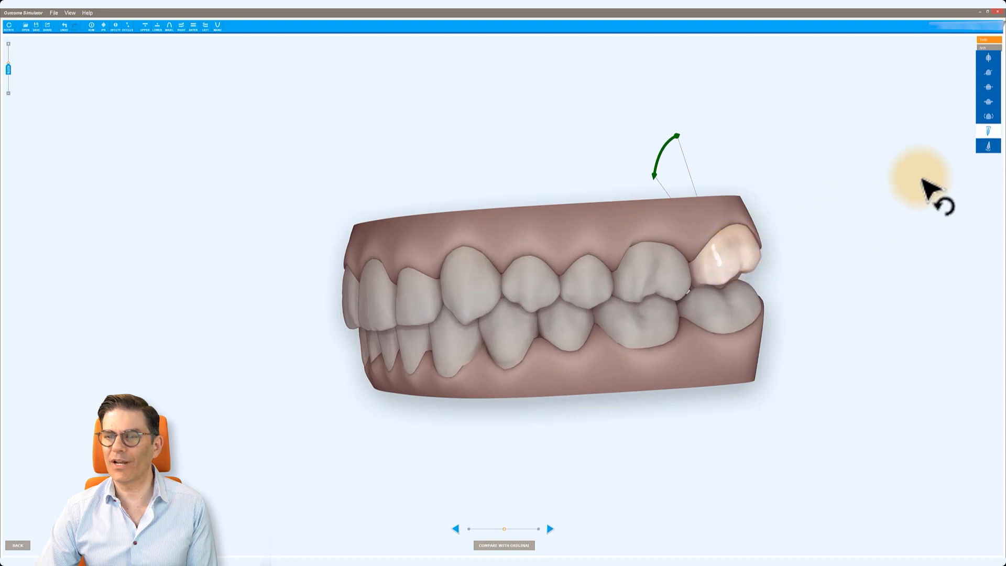
{"action": "left_click", "coordinate": [988, 147]}
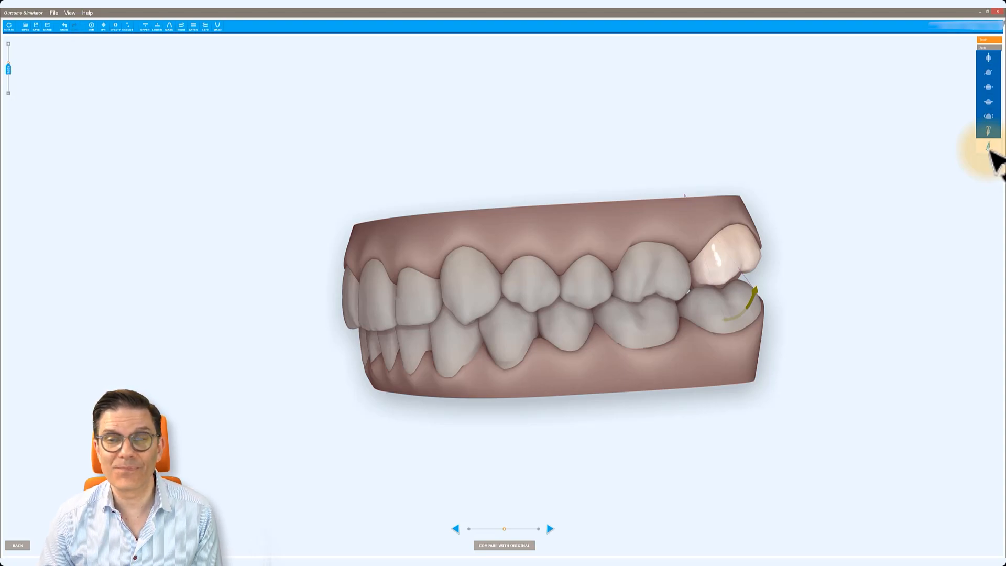
{"action": "left_click_drag", "start_coordinate": [763, 325], "coordinate": [754, 318]}
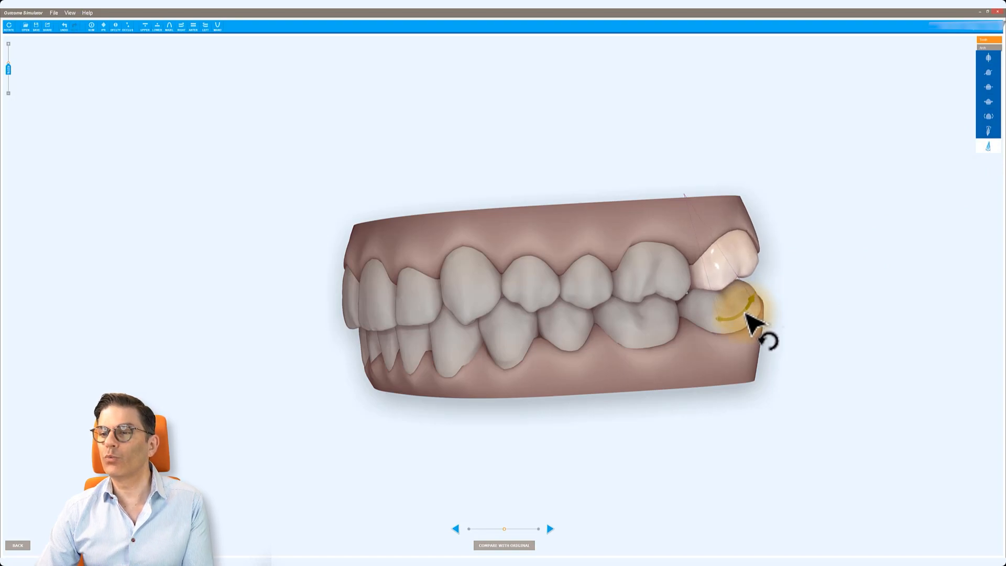
{"action": "left_click", "coordinate": [988, 131]}
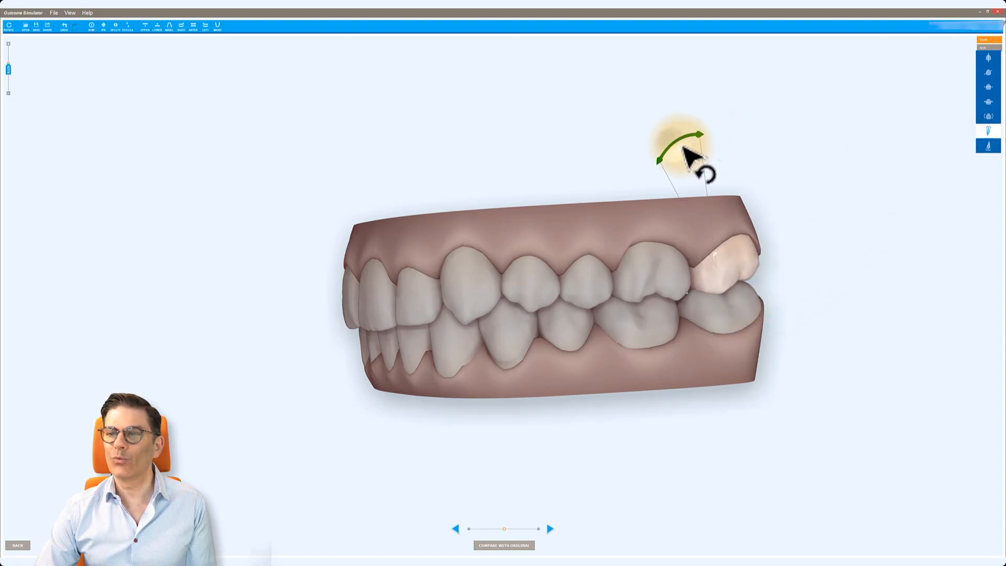
Step: Show the lower arch in occlusal view and shift its right central and lateral incisors along the labial-lingual direction
{"action": "left_click_drag", "start_coordinate": [431, 251], "coordinate": [457, 396]}
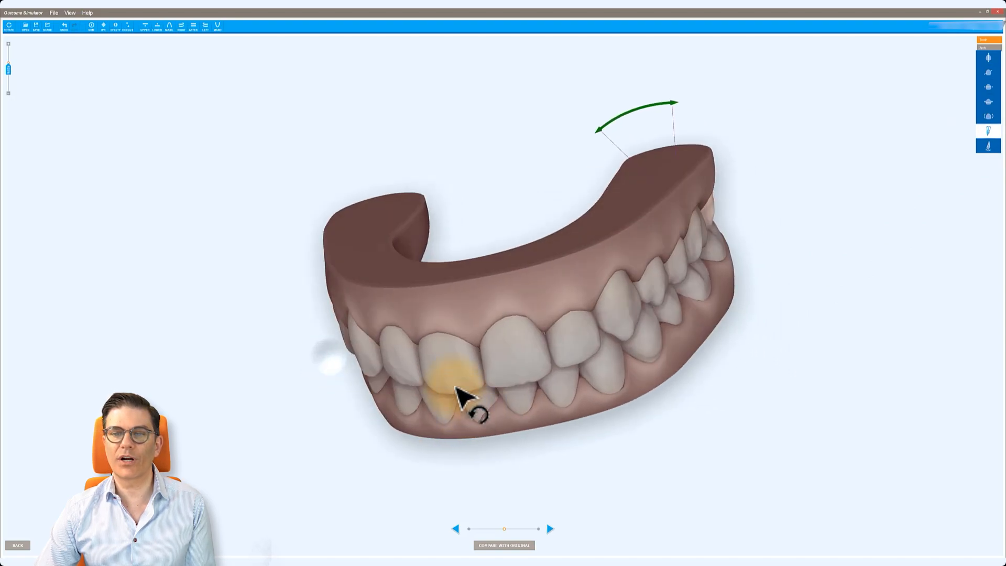
{"action": "left_click_drag", "start_coordinate": [429, 286], "coordinate": [474, 259]}
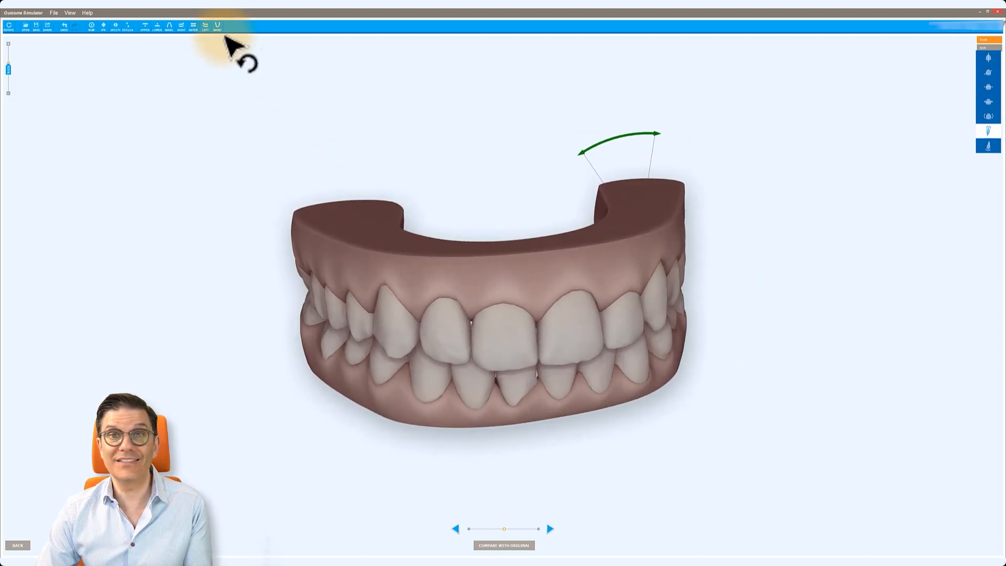
{"action": "left_click", "coordinate": [217, 27]}
{"action": "left_click_drag", "start_coordinate": [430, 287], "coordinate": [525, 370]}
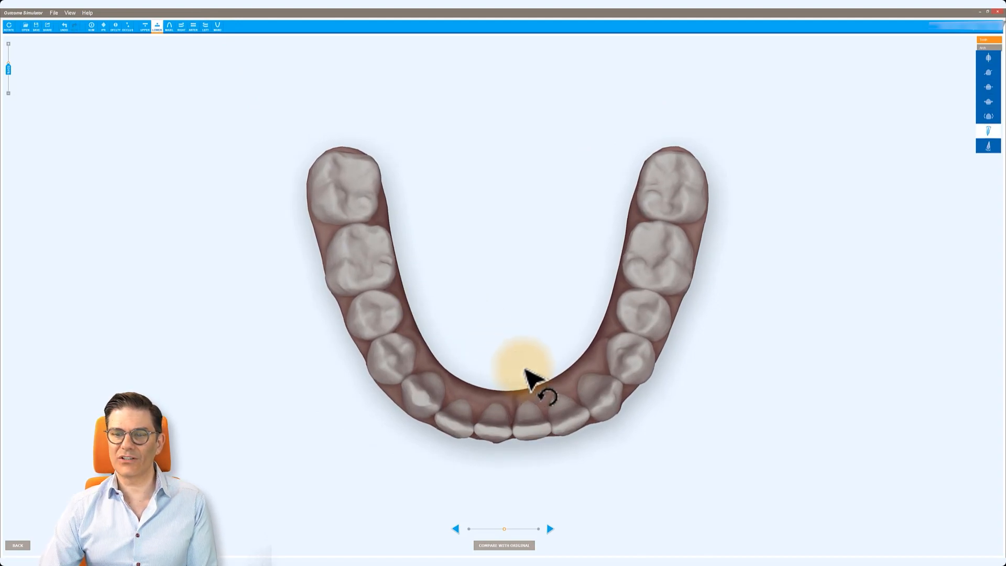
{"action": "left_click", "coordinate": [988, 74]}
{"action": "left_click", "coordinate": [502, 425]}
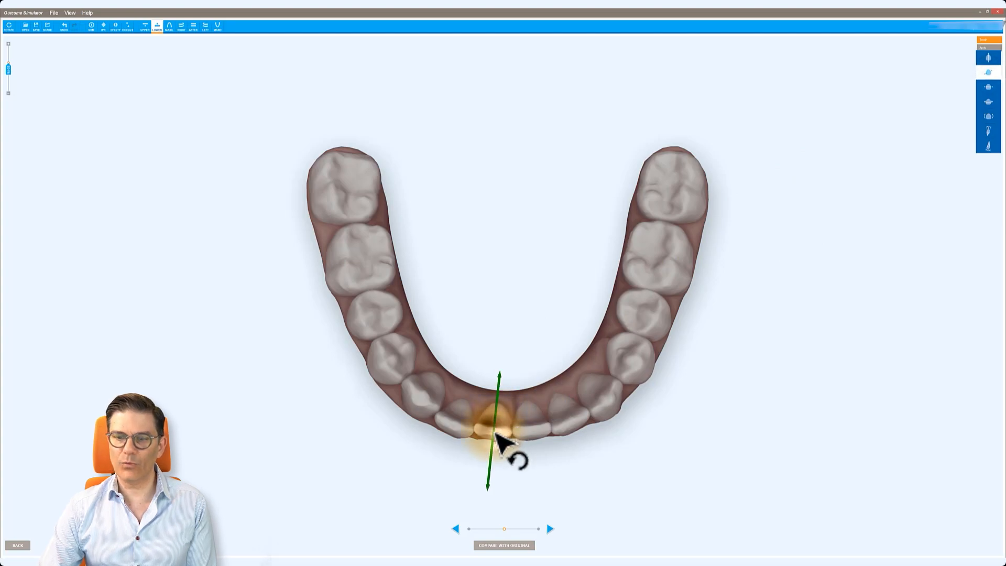
{"action": "left_click", "coordinate": [461, 422]}
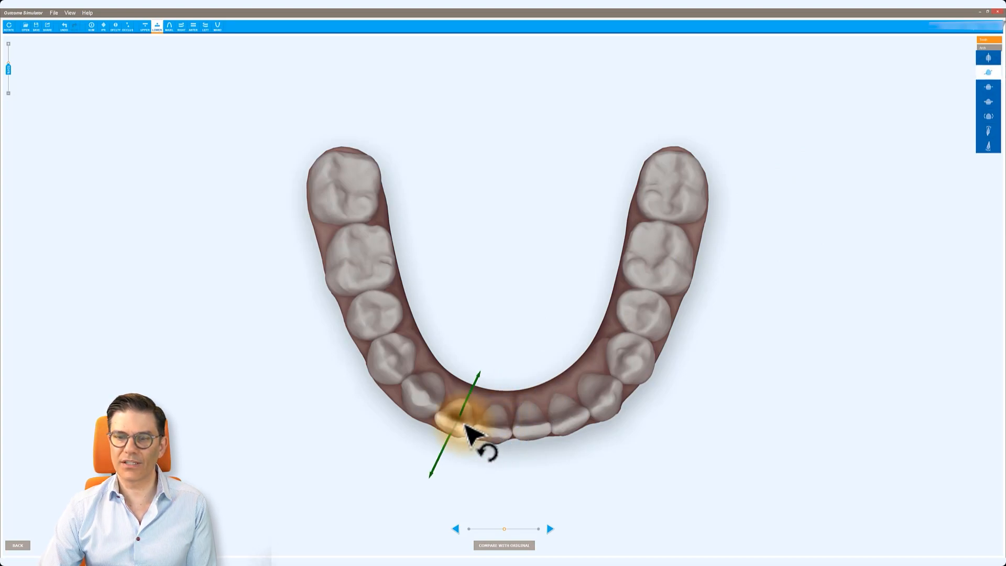
{"action": "left_click", "coordinate": [821, 215]}
Step: Rotate the lower right lateral and central incisors and the lower left lateral incisor within the arch
{"action": "left_click", "coordinate": [984, 103]}
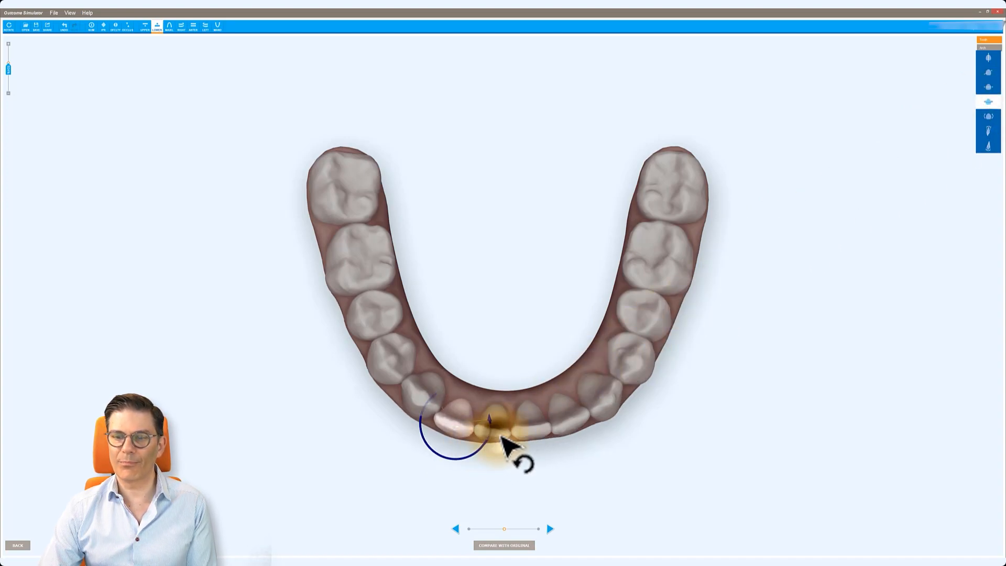
{"action": "left_click", "coordinate": [493, 427]}
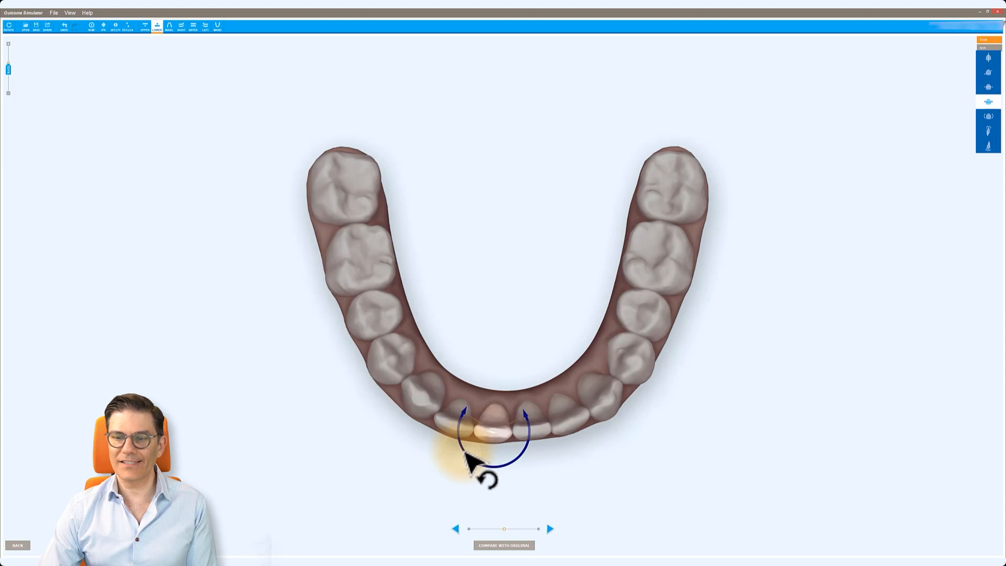
{"action": "left_click", "coordinate": [571, 422]}
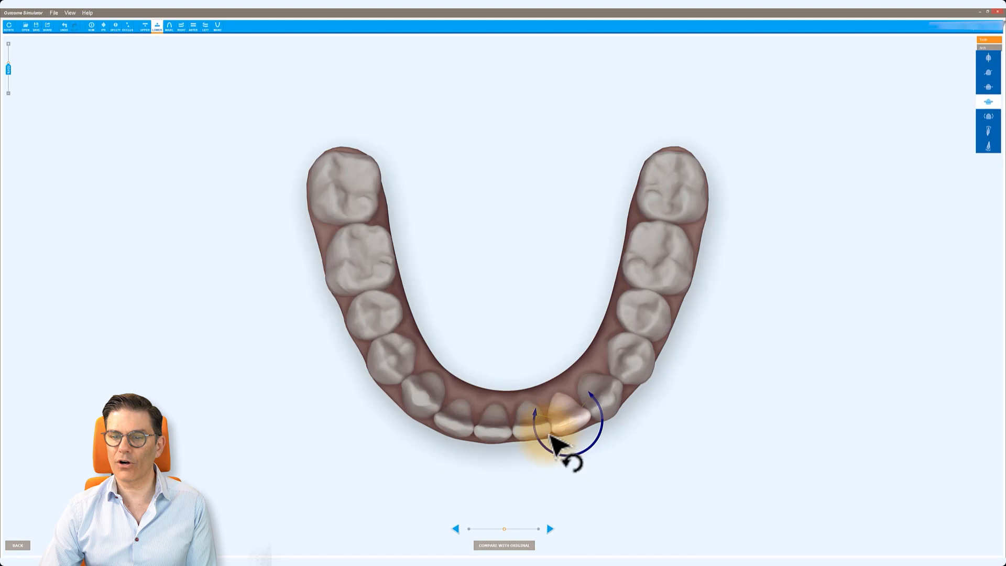
{"action": "left_click", "coordinate": [507, 314]}
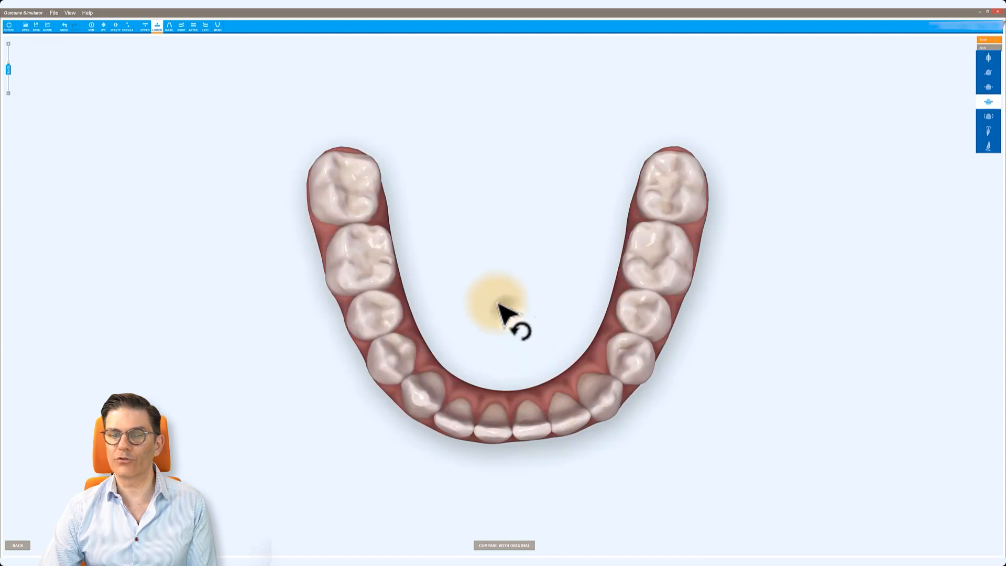
Step: View both arches from the front and slightly intrude the upper right and left central incisors one at a time
{"action": "left_click", "coordinate": [195, 28]}
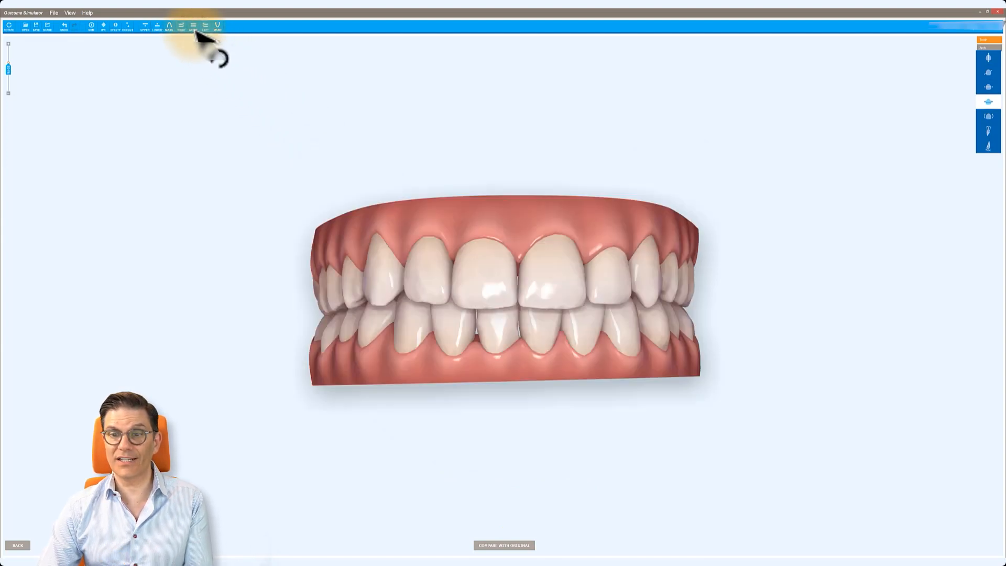
{"action": "left_click_drag", "start_coordinate": [741, 331], "coordinate": [599, 304]}
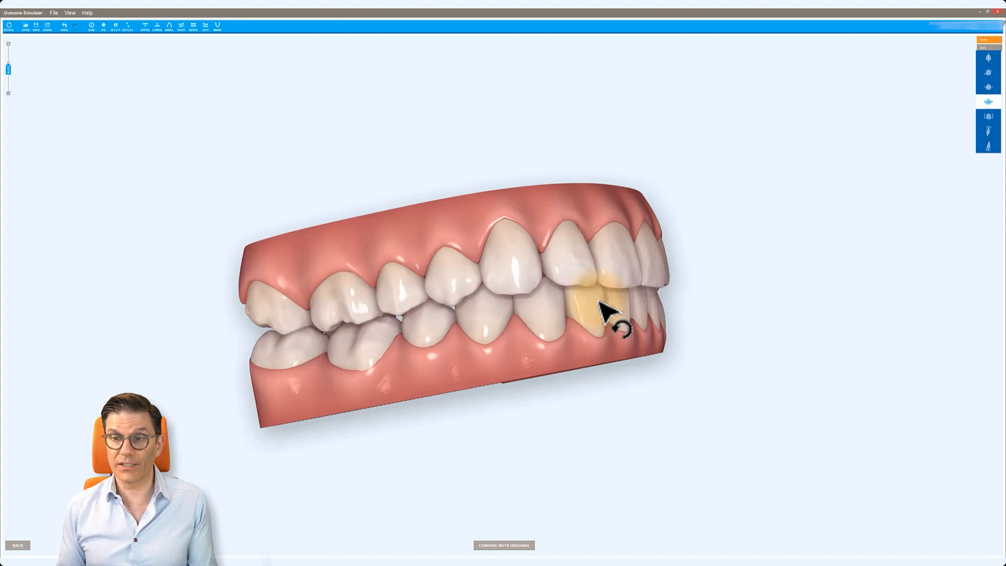
{"action": "left_click_drag", "start_coordinate": [635, 309], "coordinate": [481, 340]}
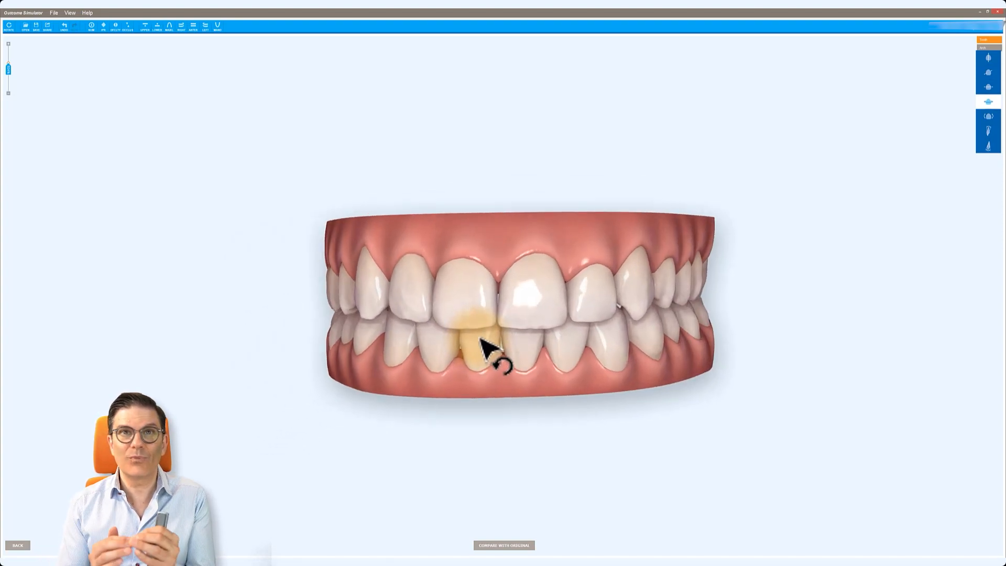
{"action": "left_click", "coordinate": [485, 314]}
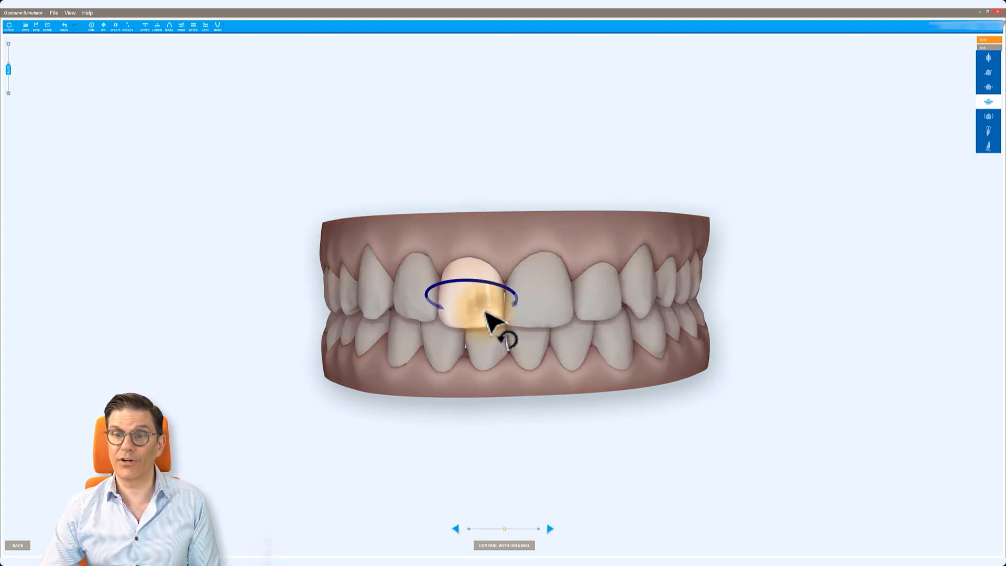
{"action": "left_click", "coordinate": [988, 58]}
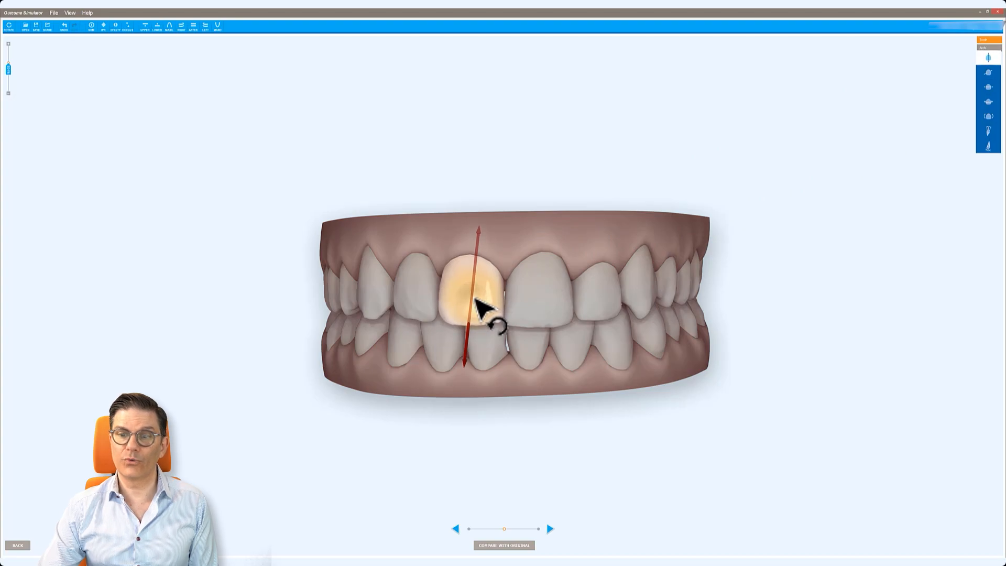
{"action": "left_click", "coordinate": [545, 299]}
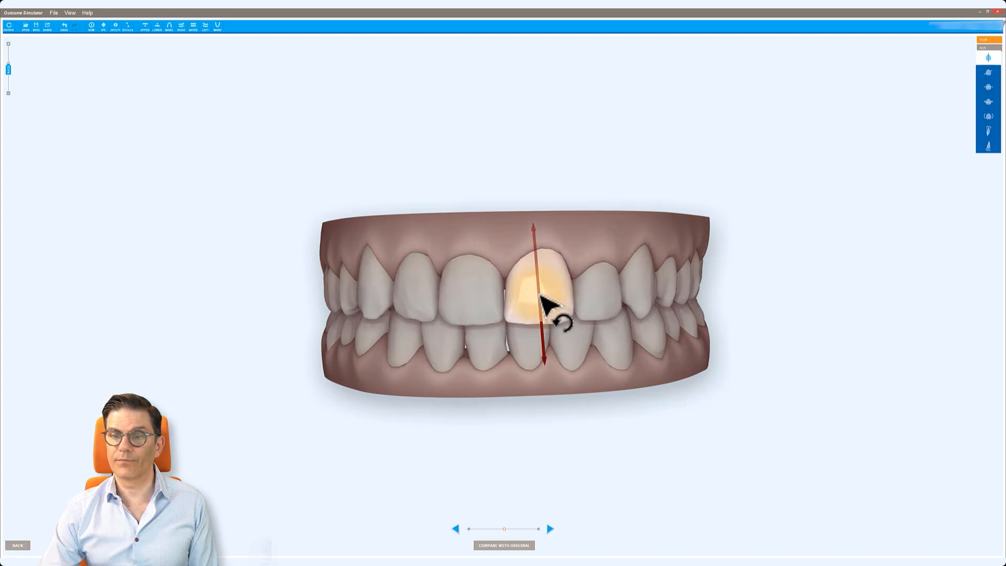
{"action": "left_click_drag", "start_coordinate": [617, 366], "coordinate": [619, 367]}
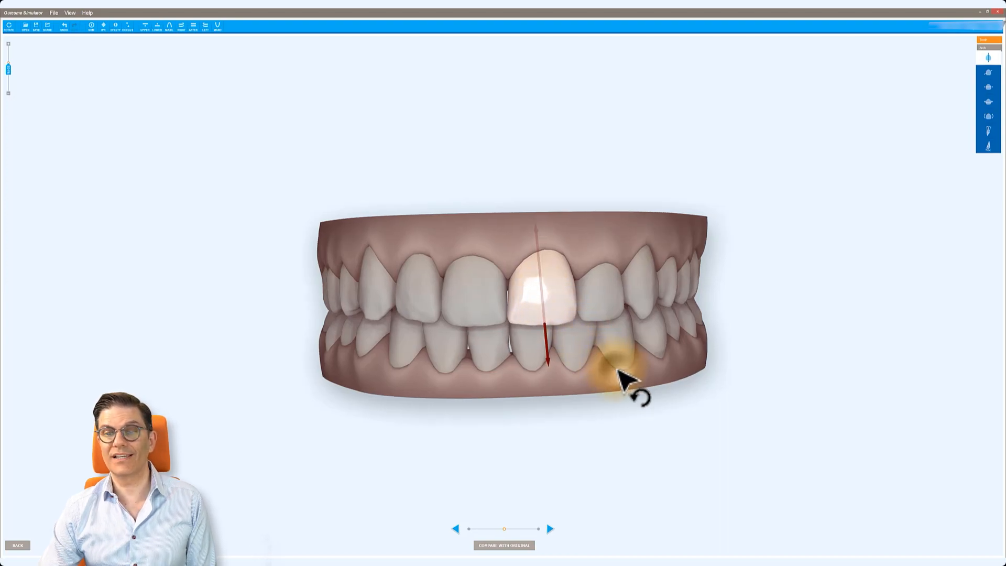
{"action": "left_click", "coordinate": [477, 219]}
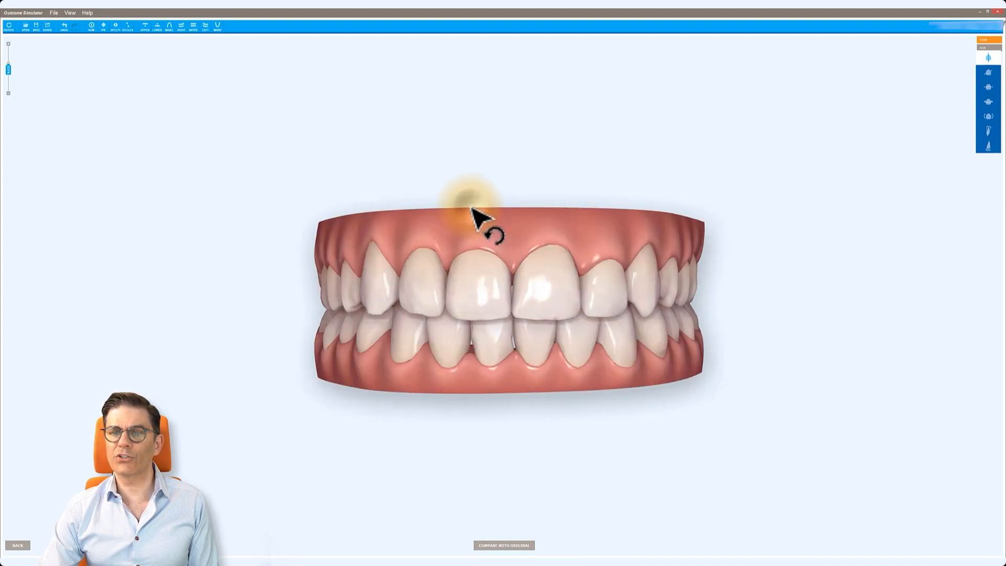
Step: Select the four upper incisors as a group and extrude them together slightly
{"action": "left_click_drag", "start_coordinate": [529, 367], "coordinate": [533, 373]}
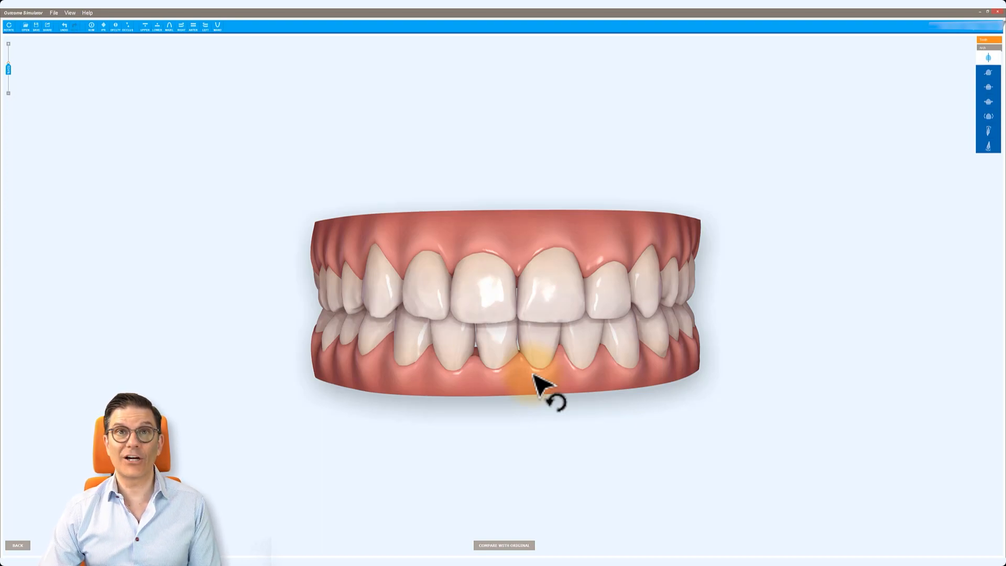
{"action": "left_click", "coordinate": [428, 302]}
{"action": "left_click", "coordinate": [482, 297]}
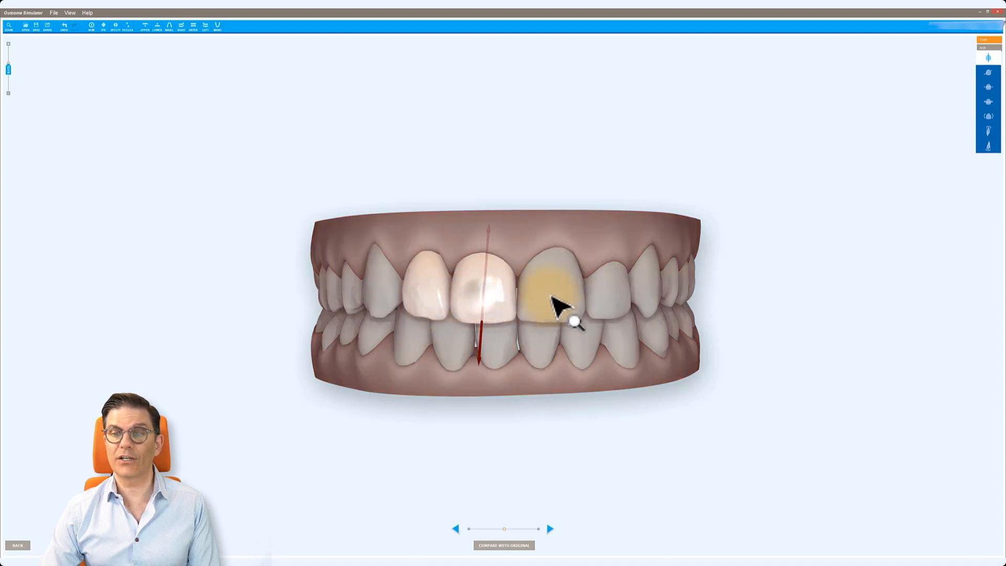
{"action": "left_click", "coordinate": [554, 295]}
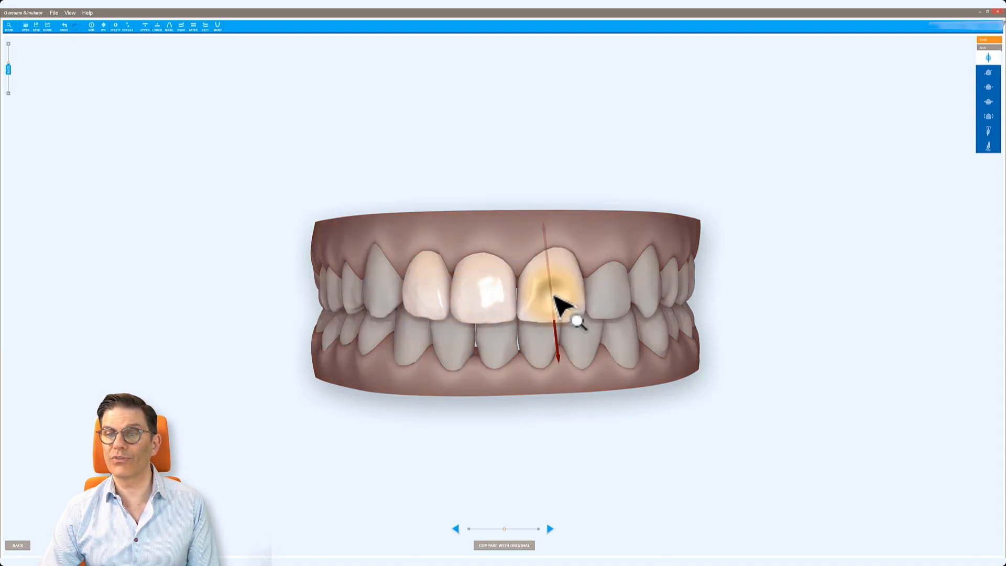
{"action": "left_click", "coordinate": [620, 299]}
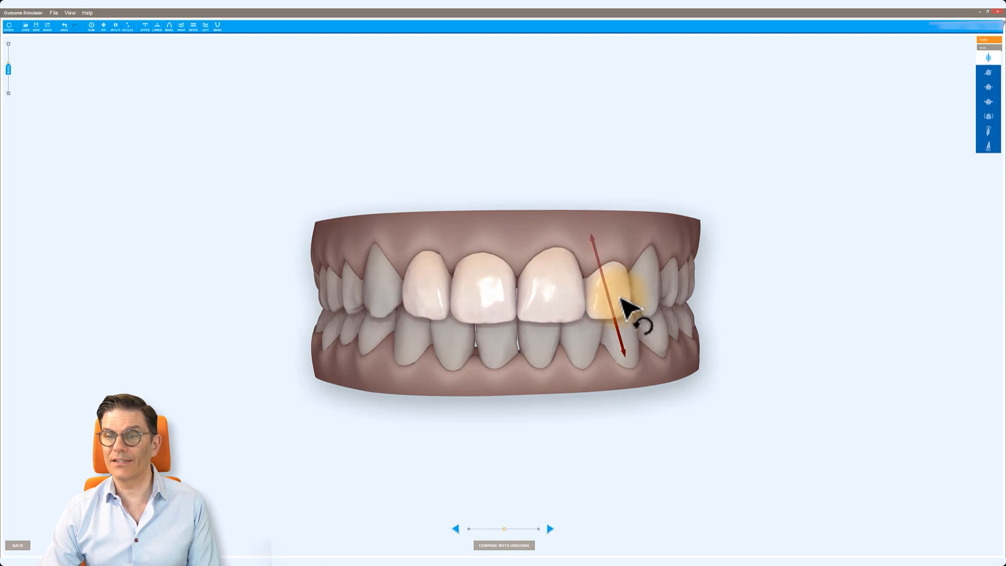
{"action": "left_click_drag", "start_coordinate": [610, 299], "coordinate": [617, 308]}
{"action": "mouse_move", "coordinate": [612, 296]}
{"action": "left_mouse_down"}
{"action": "mouse_move", "coordinate": [611, 287]}
{"action": "mouse_move", "coordinate": [611, 299]}
{"action": "left_mouse_up"}
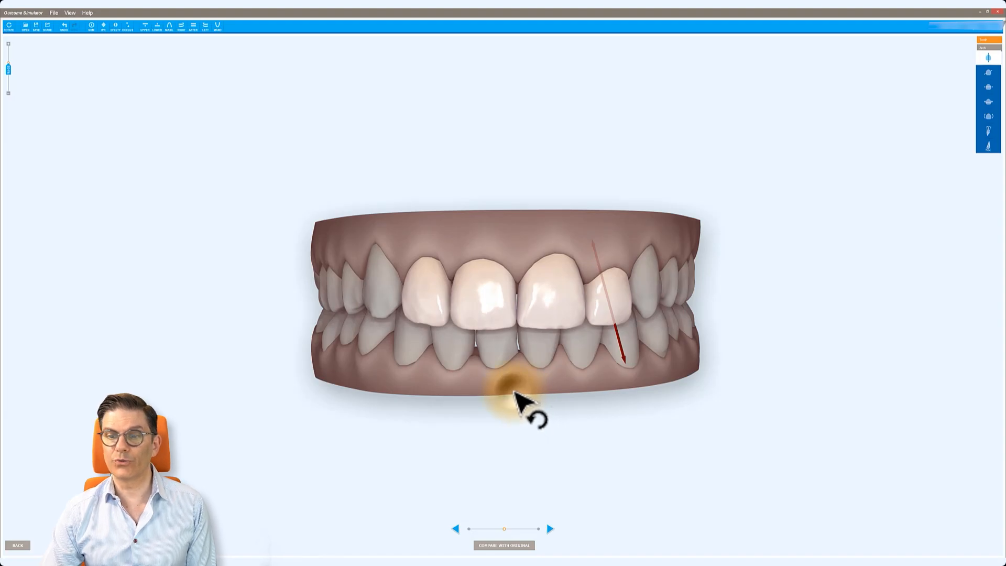
{"action": "left_click", "coordinate": [515, 393]}
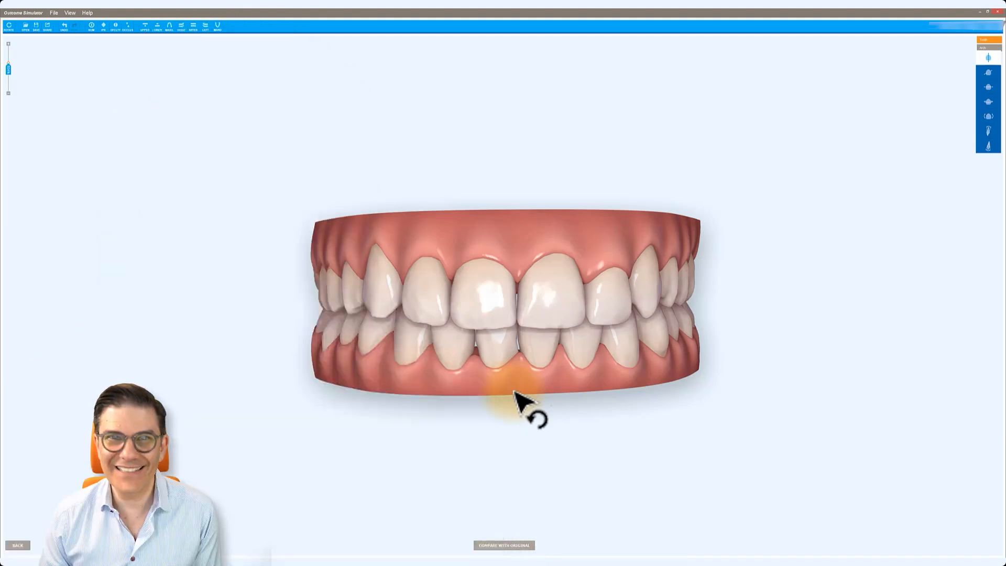
Step: Return to the before and after comparison and open the form for emailing the treatment simulation
{"action": "left_click", "coordinate": [18, 545]}
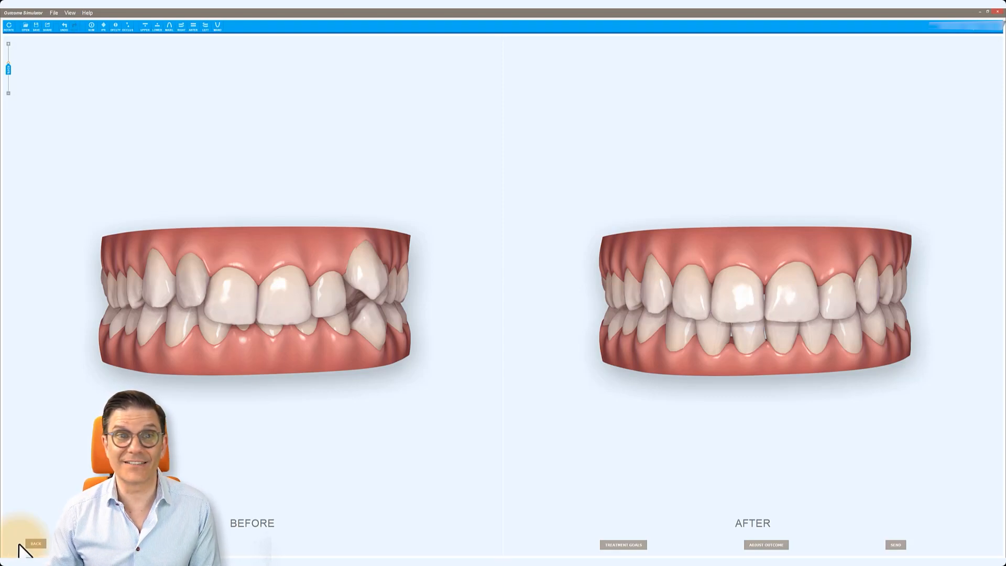
{"action": "left_click", "coordinate": [46, 26]}
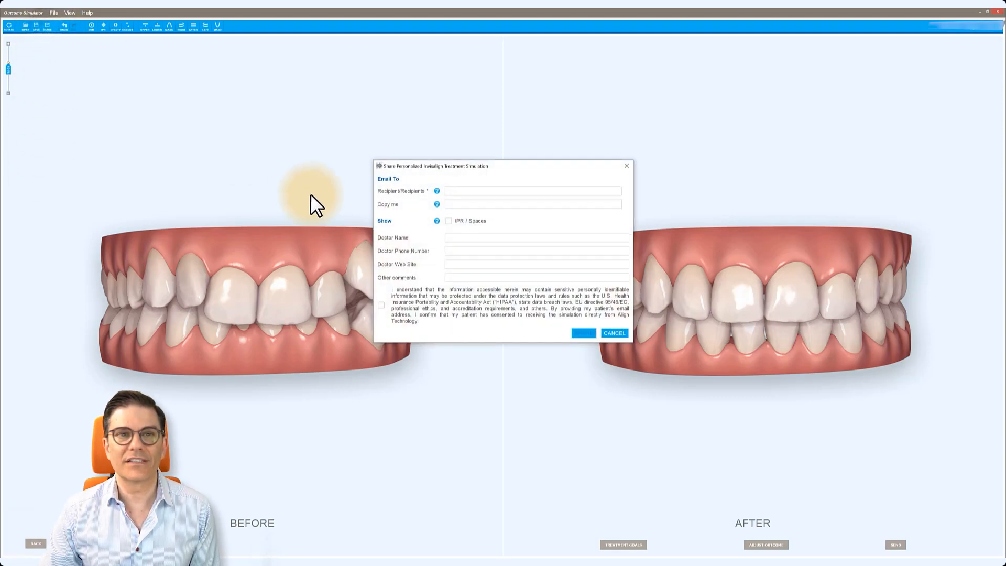